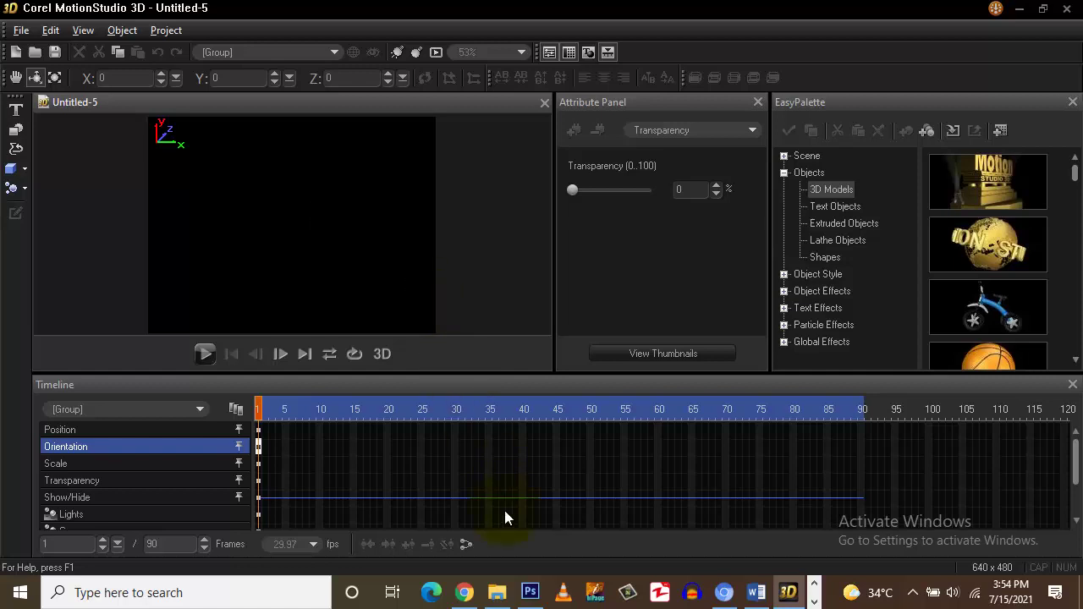
Switch to Photoshop and view the logo main back.jpg and logo bottom.jpg images.
left_click(529, 592)
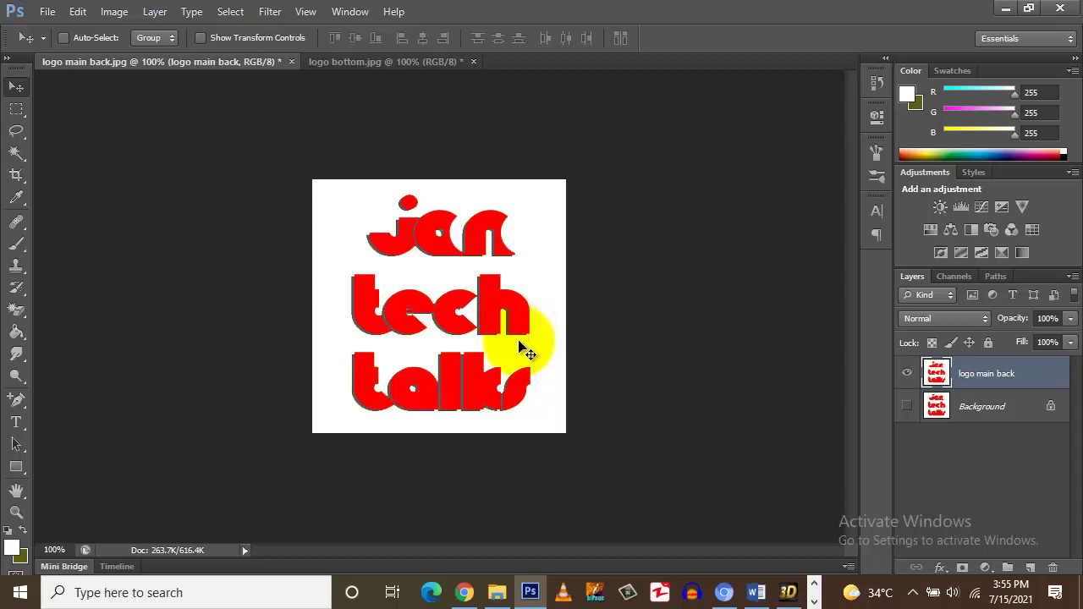
left_click(367, 65)
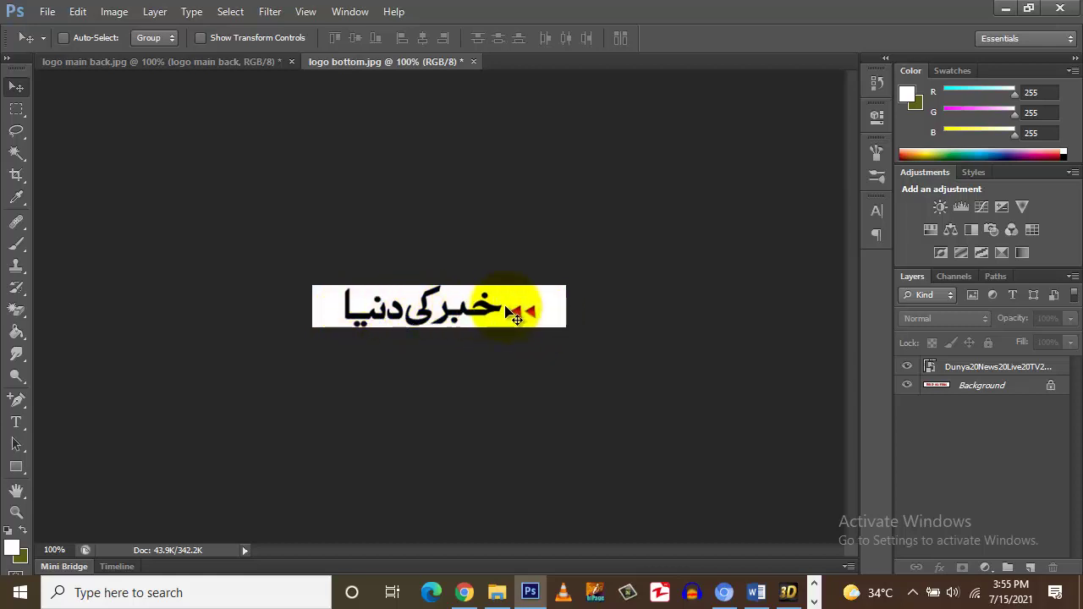
Switch back to Corel MotionStudio 3D and insert a geometric cube into the empty scene.
left_click(787, 593)
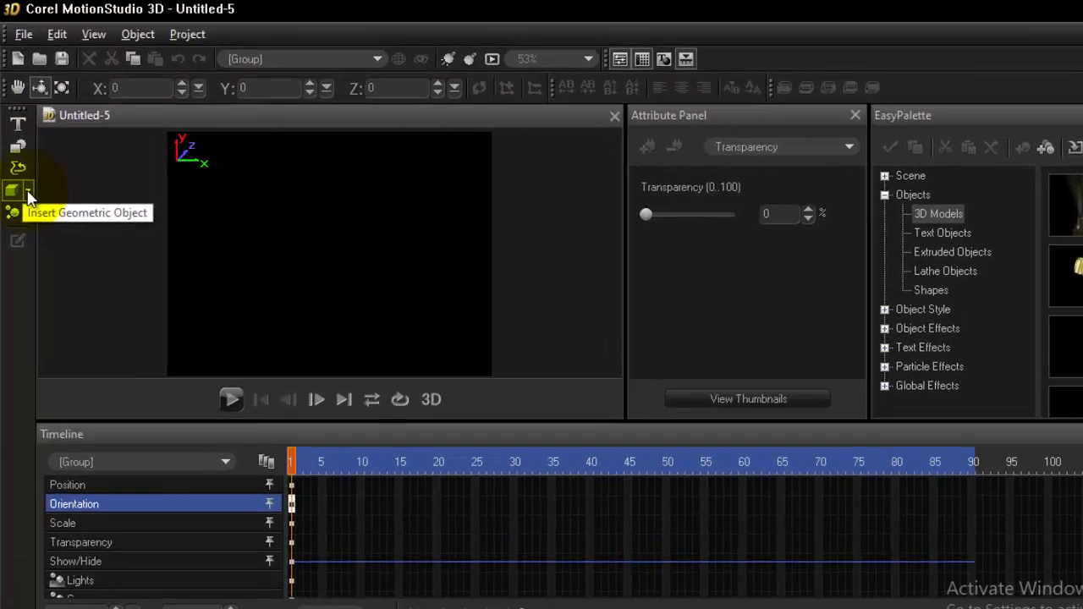
left_click(26, 171)
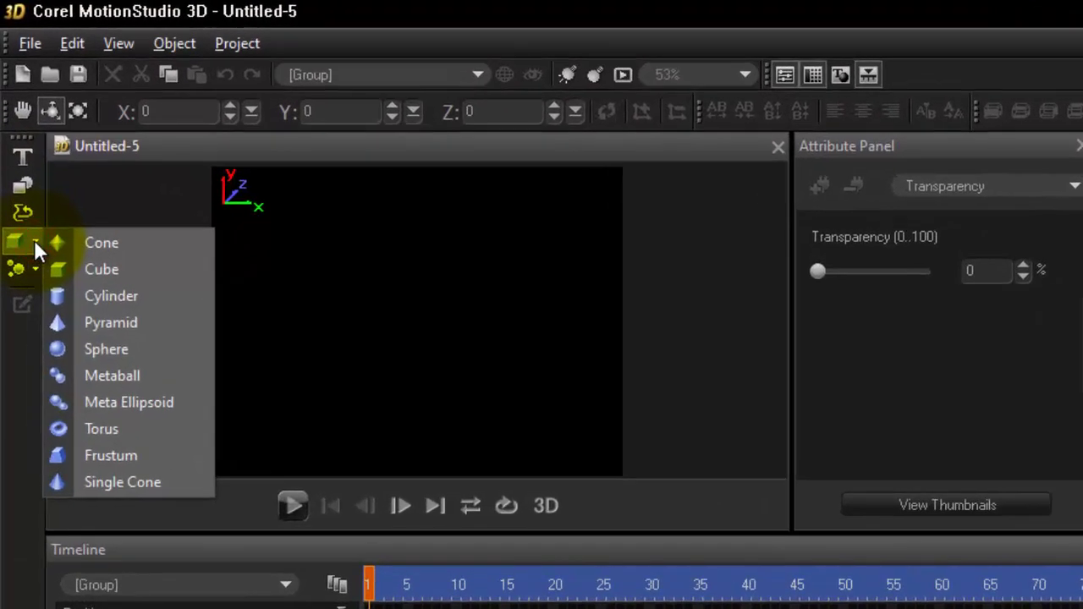
left_click(96, 269)
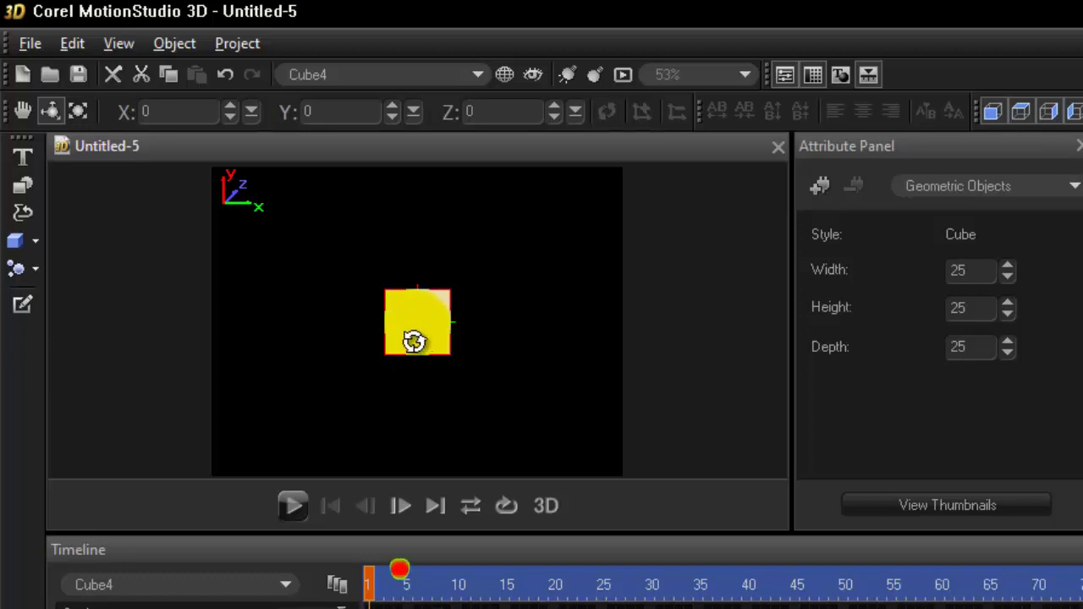
left_click_drag(414, 341, 388, 322)
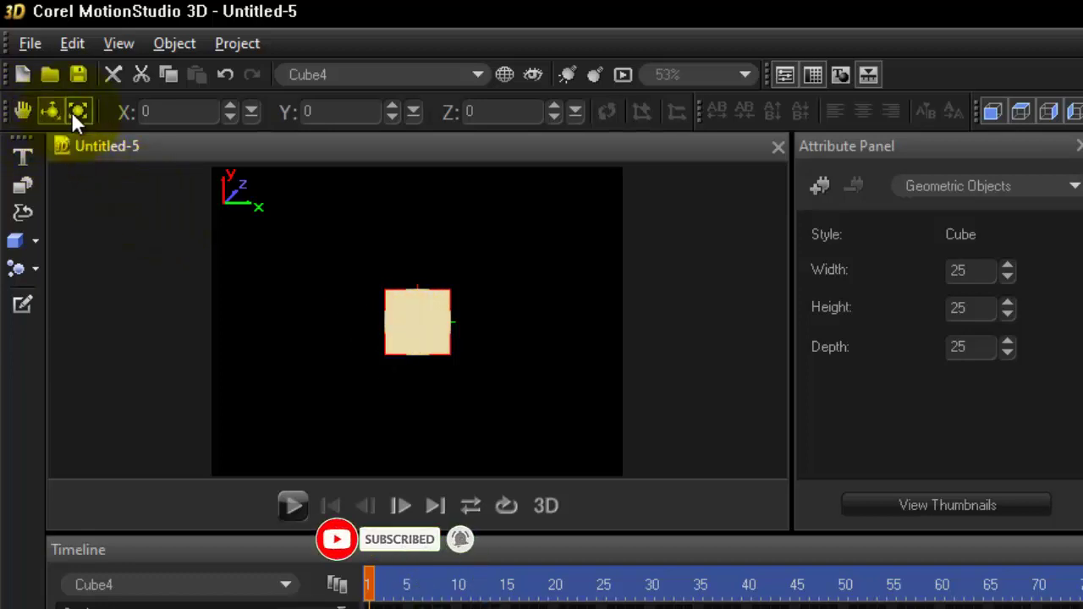
Move the cube freehand up and slightly left to about X -28, Y 63.
left_click(23, 110)
left_click(398, 314)
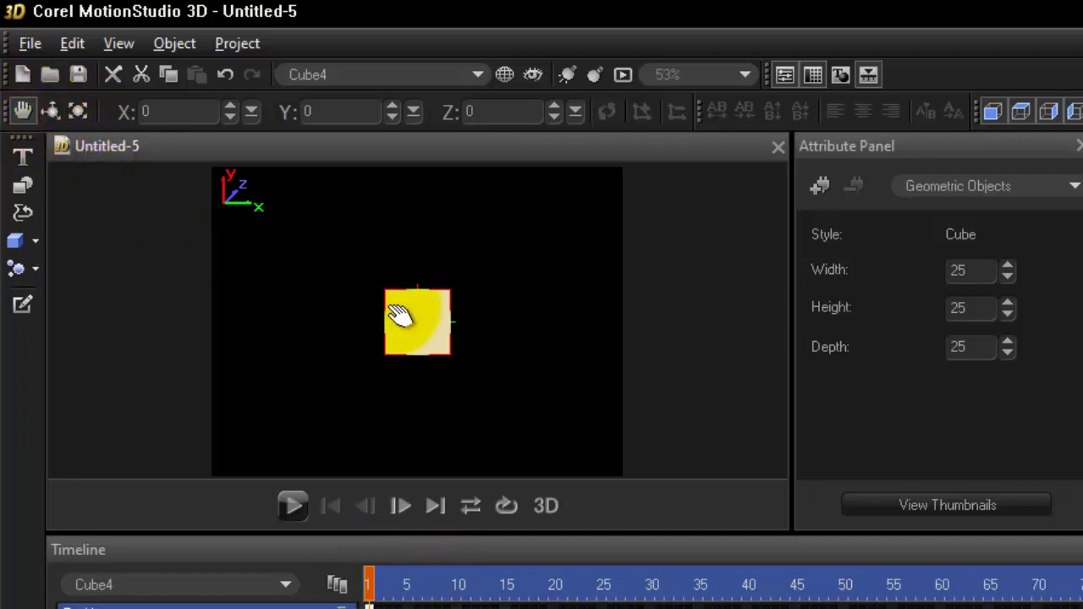
left_click_drag(412, 318, 393, 270)
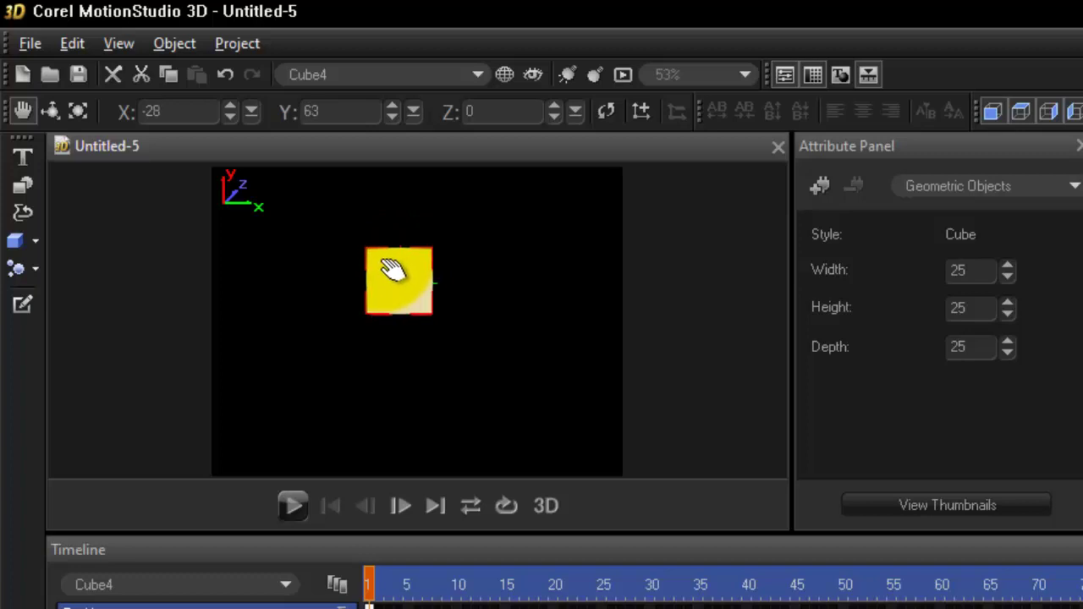
Rotate the cube freehand about its X and Y axes, through about X 11, Y 24.
left_click(53, 110)
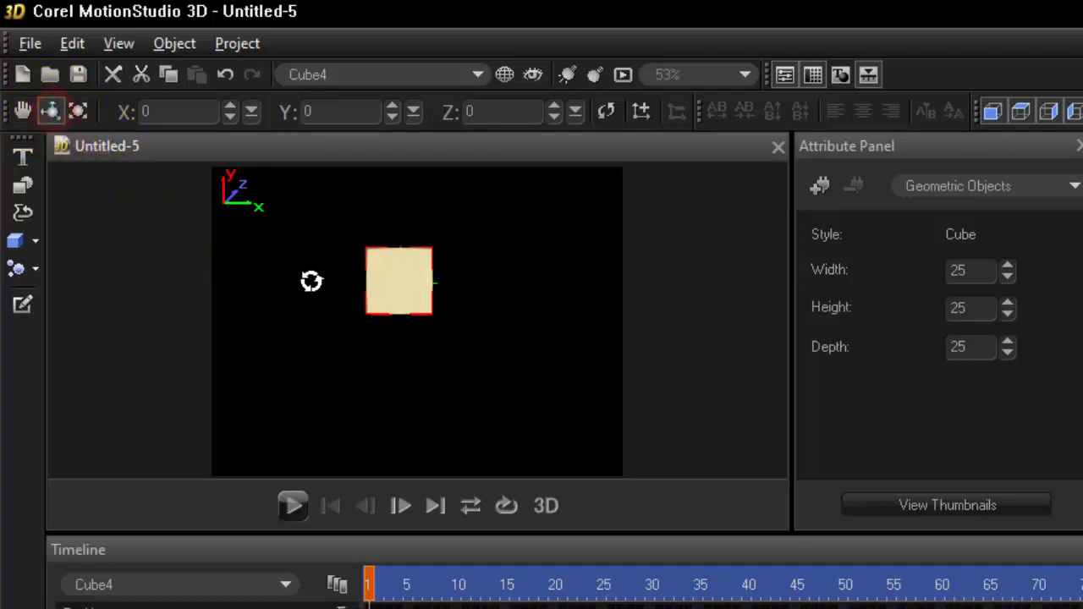
mouse_move(391, 287)
left_mouse_down()
mouse_move(461, 286)
mouse_move(381, 293)
mouse_move(388, 338)
mouse_move(387, 254)
mouse_move(394, 314)
mouse_move(391, 287)
left_mouse_up()
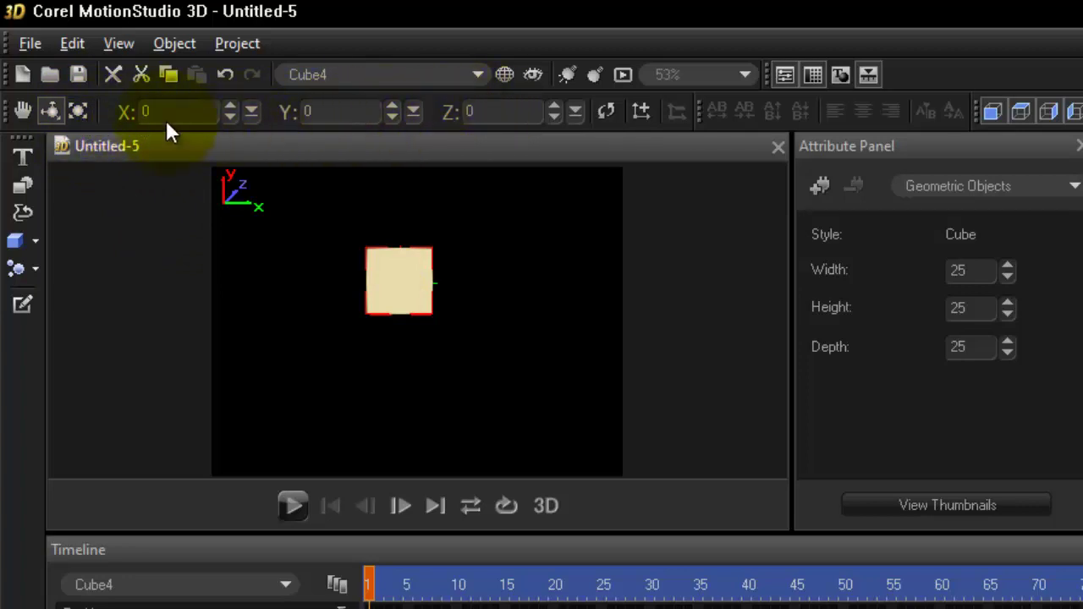
left_click_drag(404, 278, 422, 290)
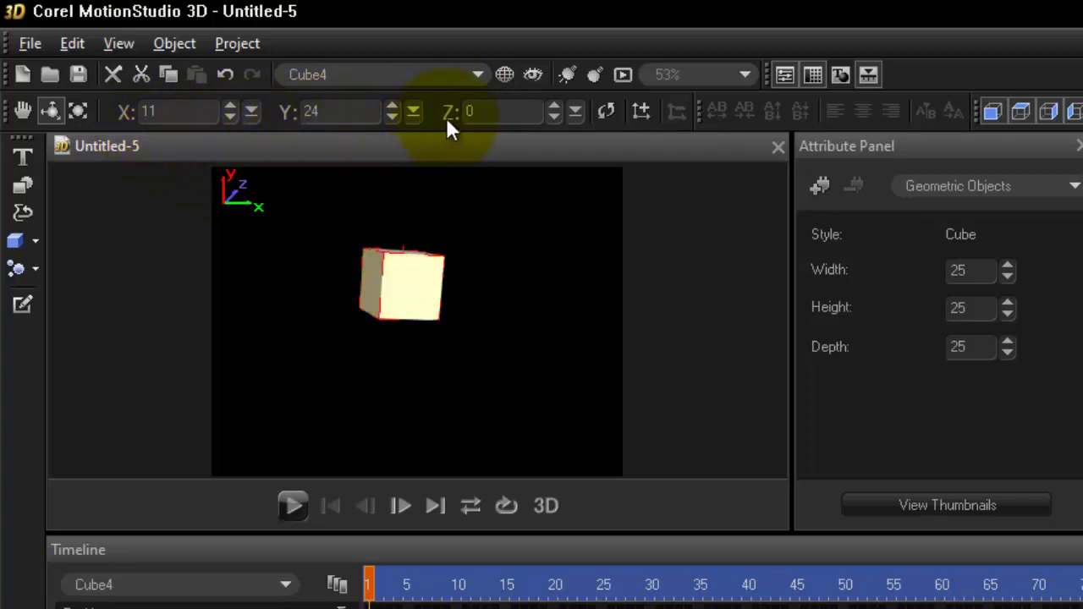
left_click_drag(415, 283, 346, 229)
Reset the cube's Y and X rotation to 0.
double_click(308, 112)
type("0")
double_click(169, 111)
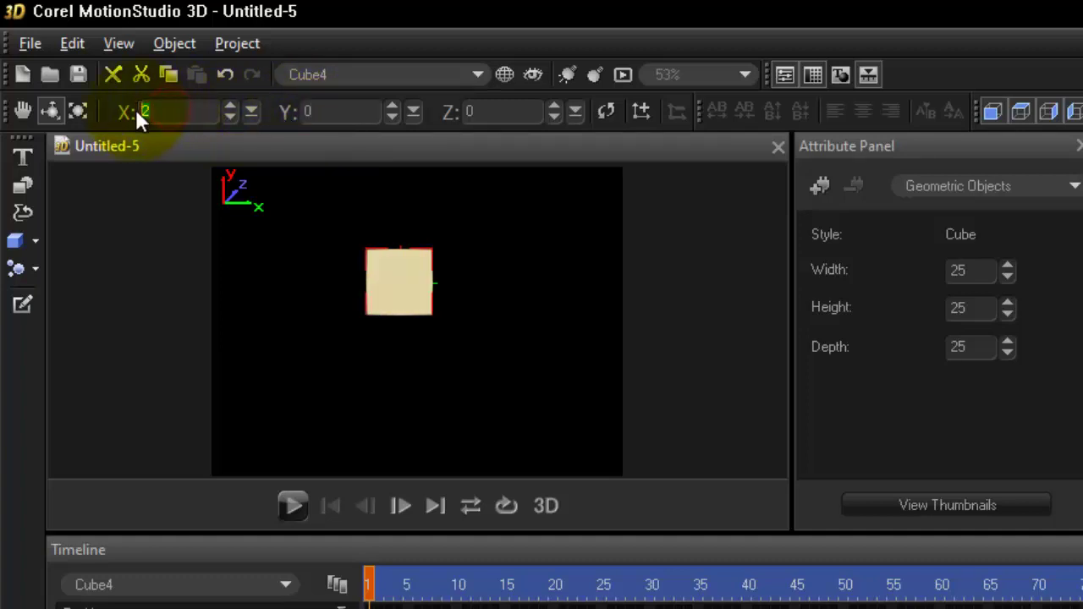
key("Return")
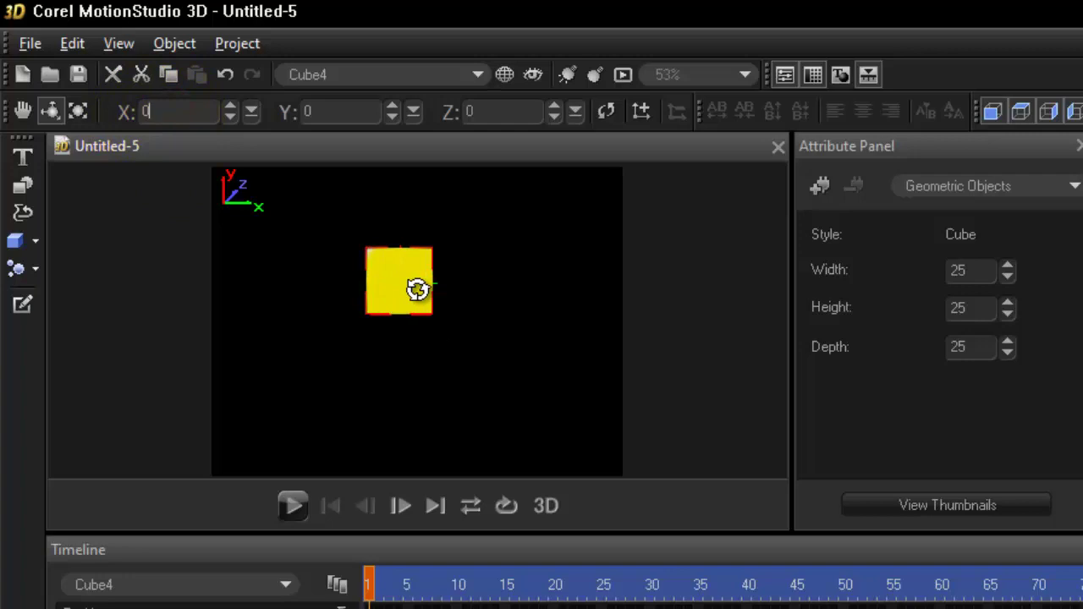
Scale the cube freehand to about 160 on X and 147 on Y.
left_click(76, 113)
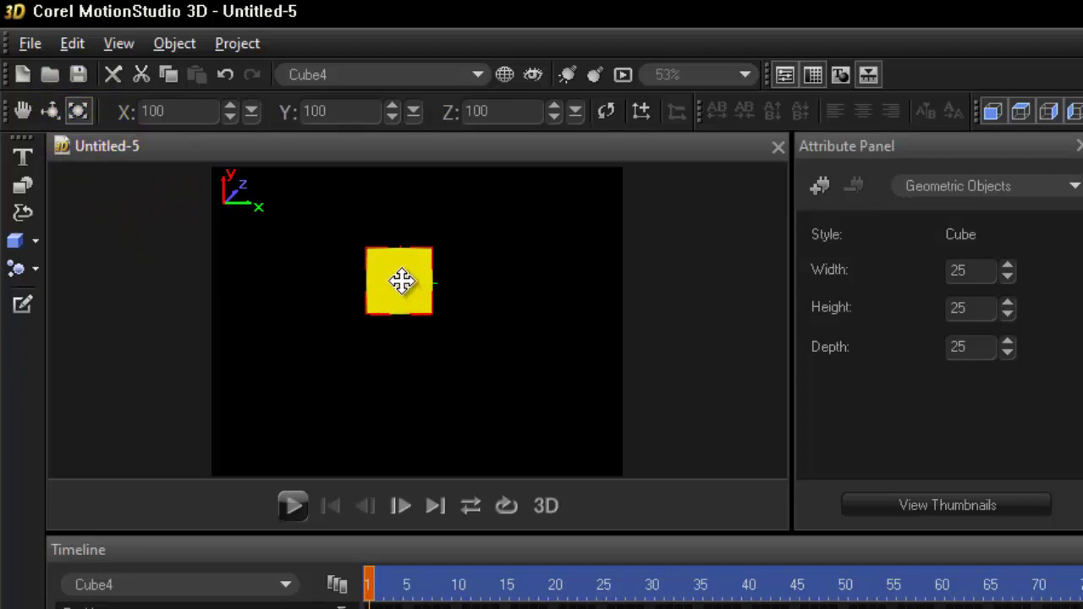
left_click_drag(399, 280, 417, 436)
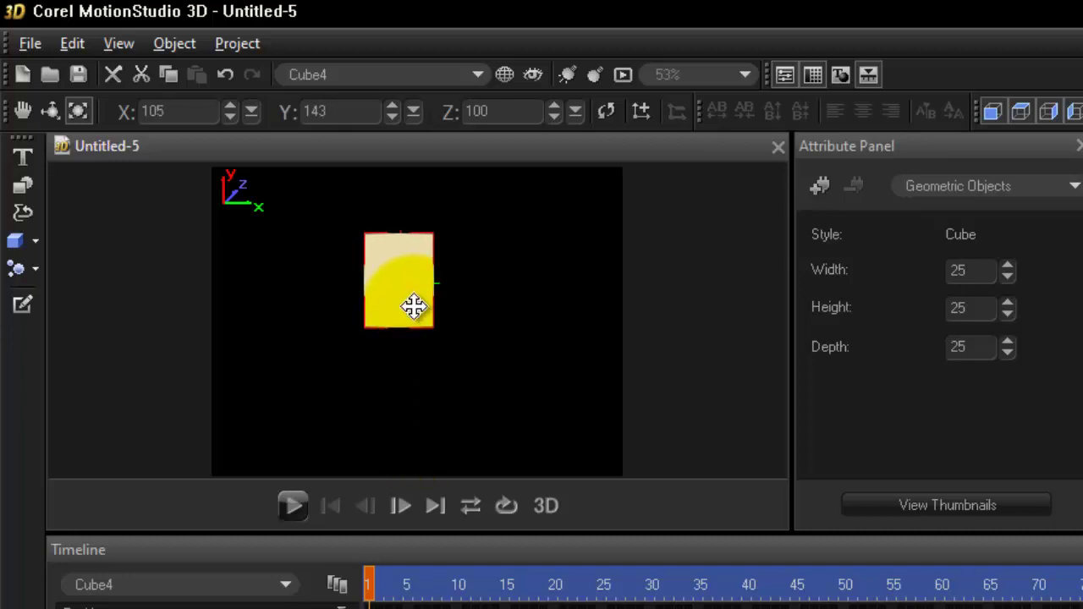
left_click_drag(406, 291, 603, 302)
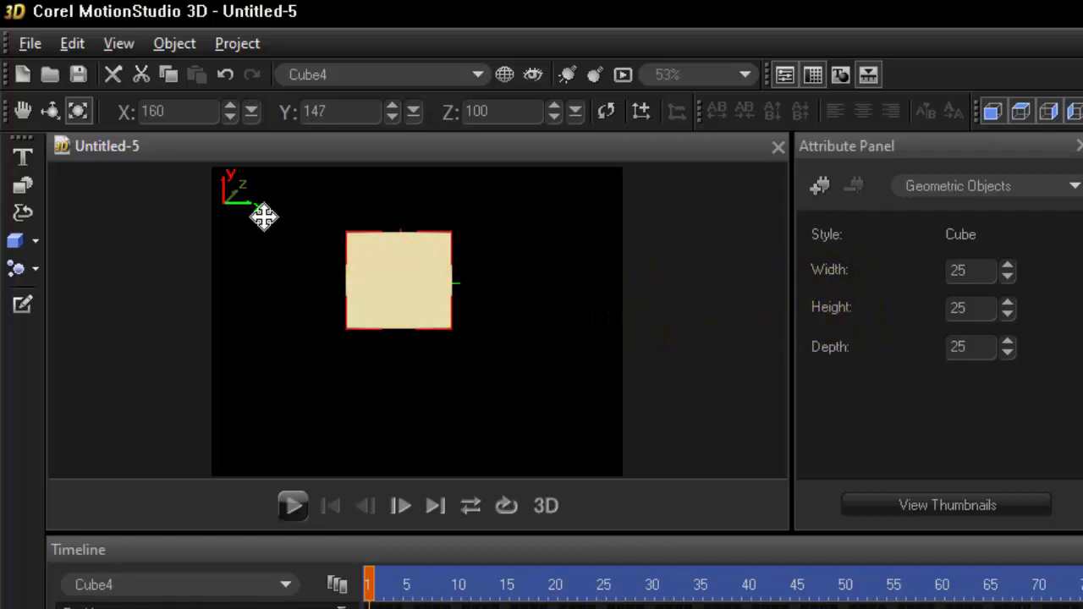
Set the cube's X and Y scale to 200 each.
double_click(177, 111)
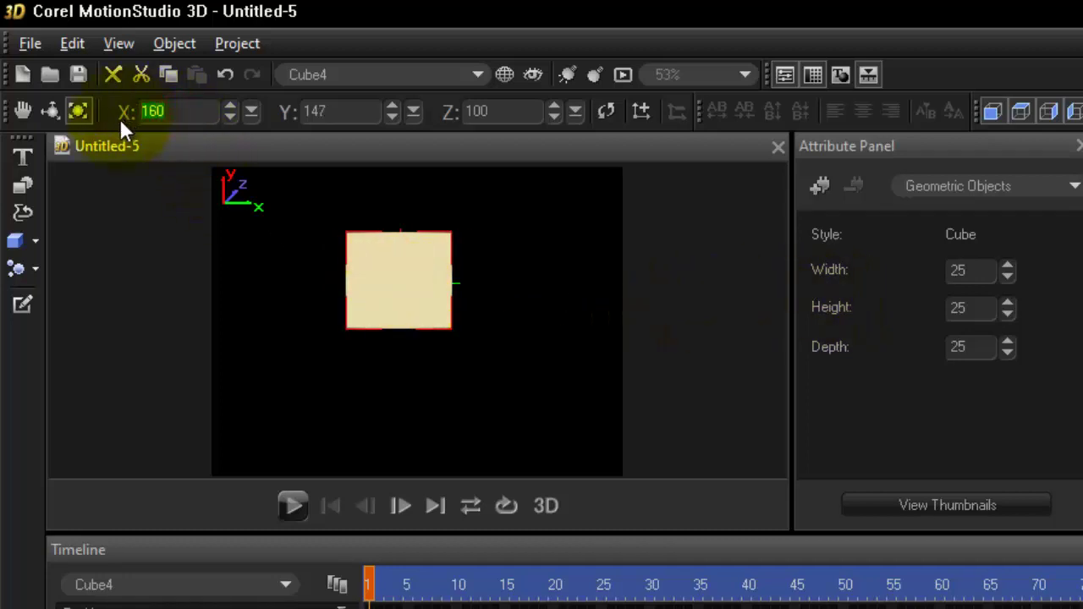
type("200")
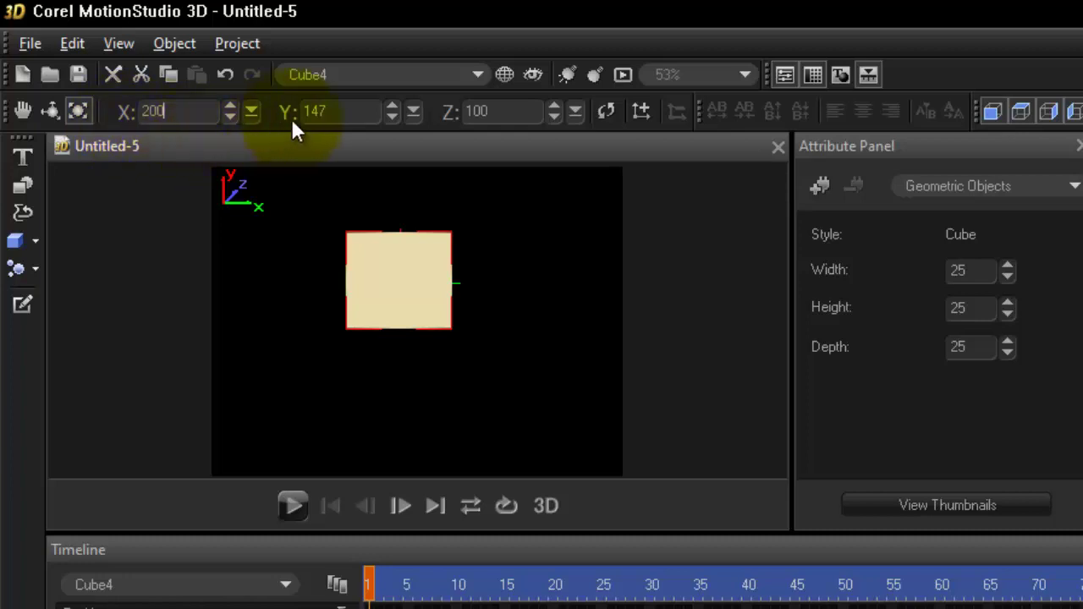
key("Return")
double_click(301, 114)
type("200")
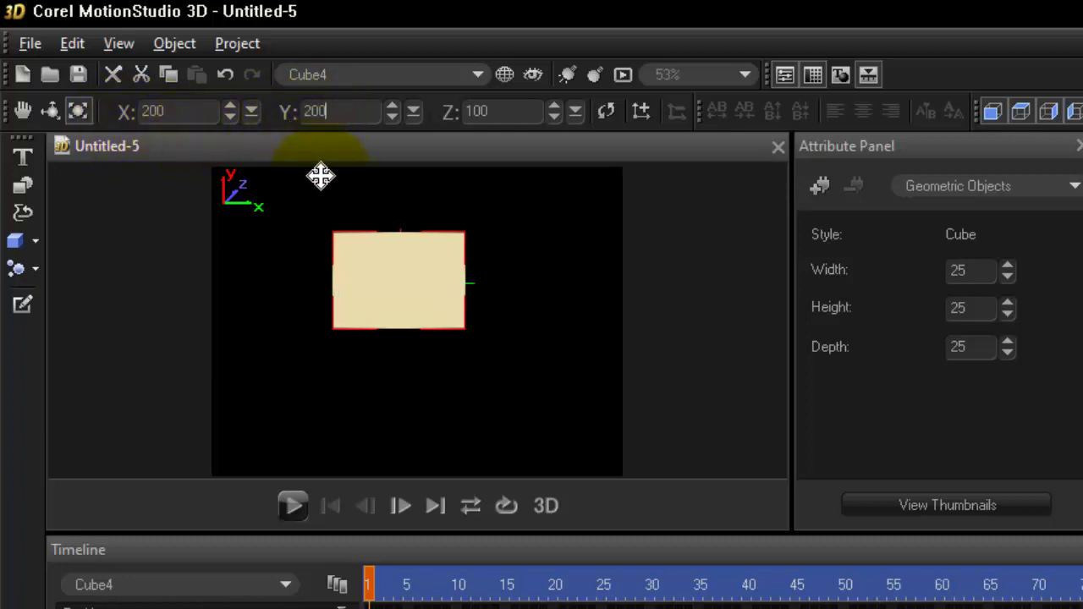
key("Return")
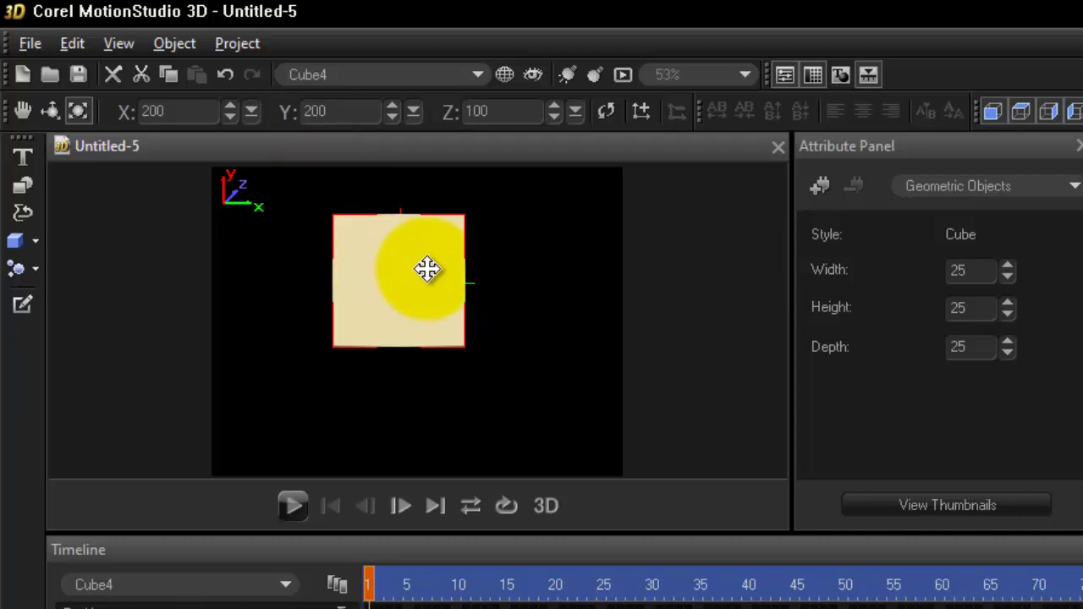
Resize the cube freehand to about X 197, Y 201, and restore both scale values to 200.
mouse_move(426, 273)
left_mouse_down()
mouse_move(379, 268)
mouse_move(414, 272)
left_mouse_up()
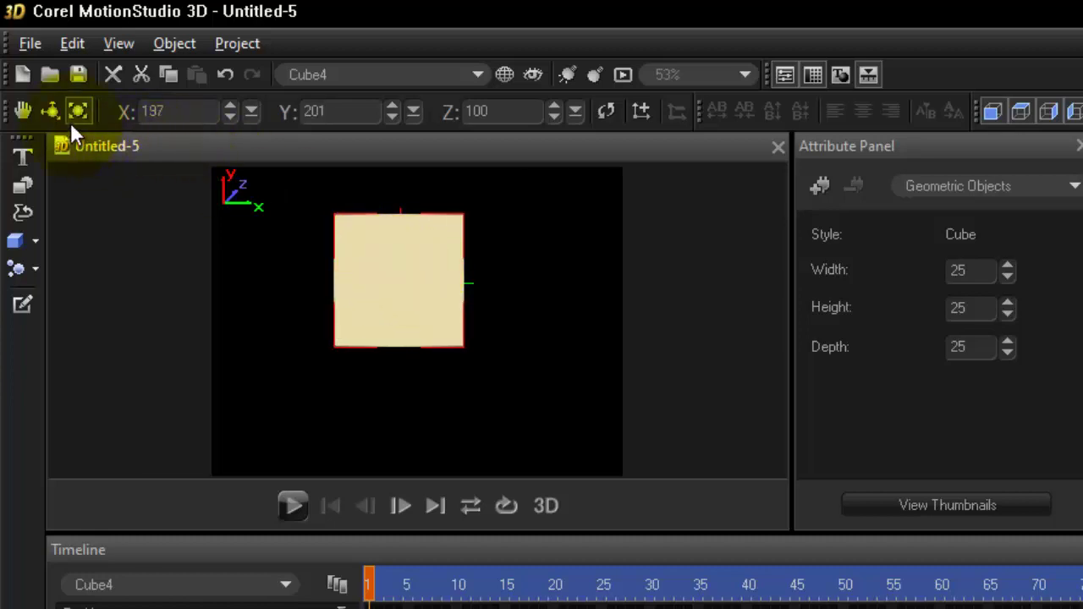
double_click(161, 110)
type("200")
key("Return")
double_click(336, 111)
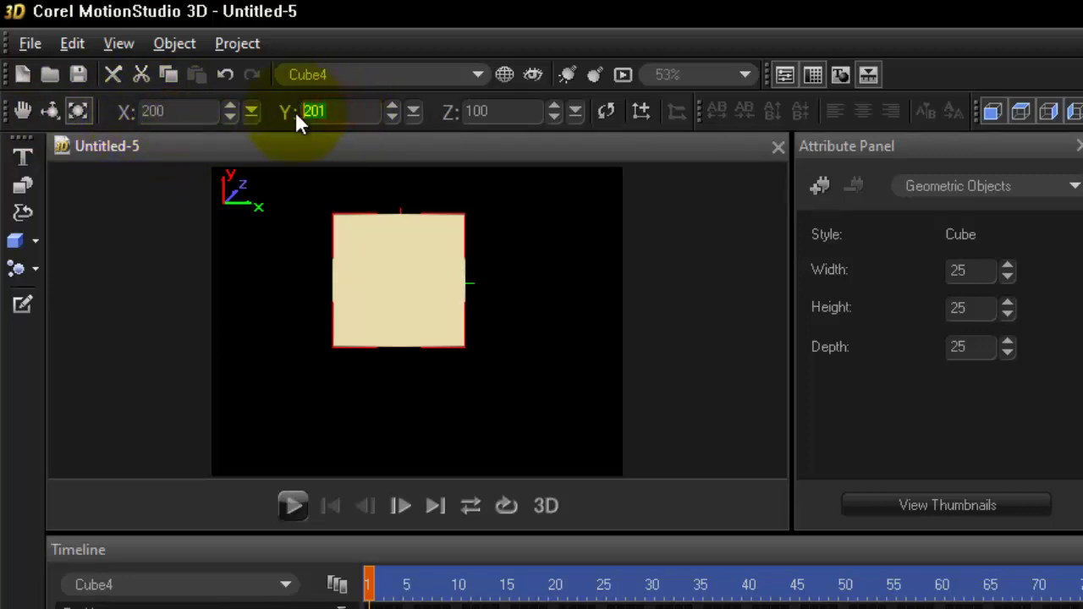
type("200")
key("Return")
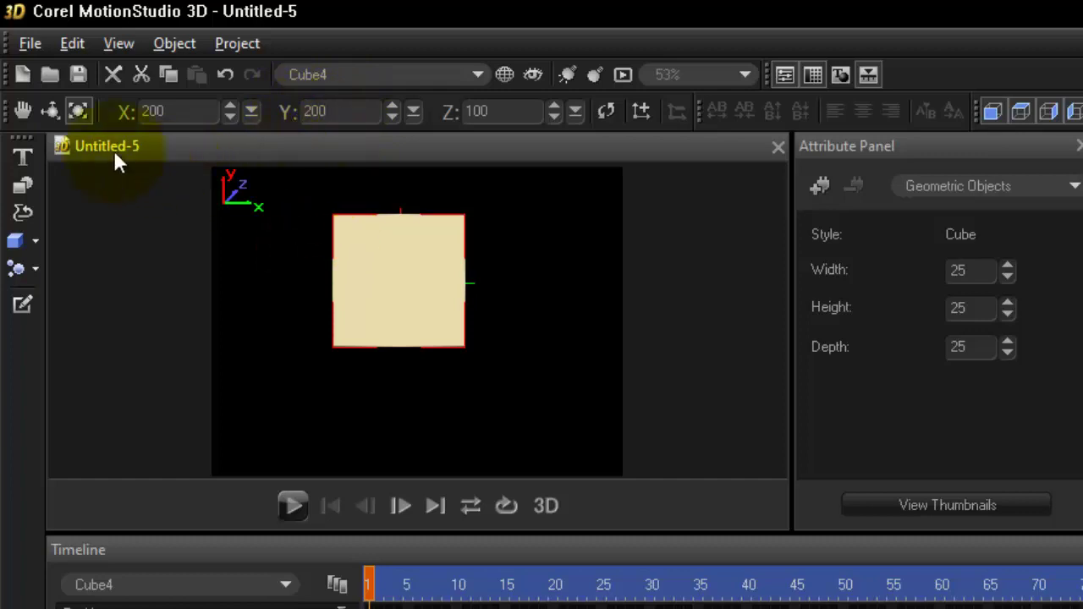
Rotate the cube freehand to about X -3, Y -49, and set its Z rotation to 200.
left_click(50, 112)
left_click_drag(407, 266, 367, 261)
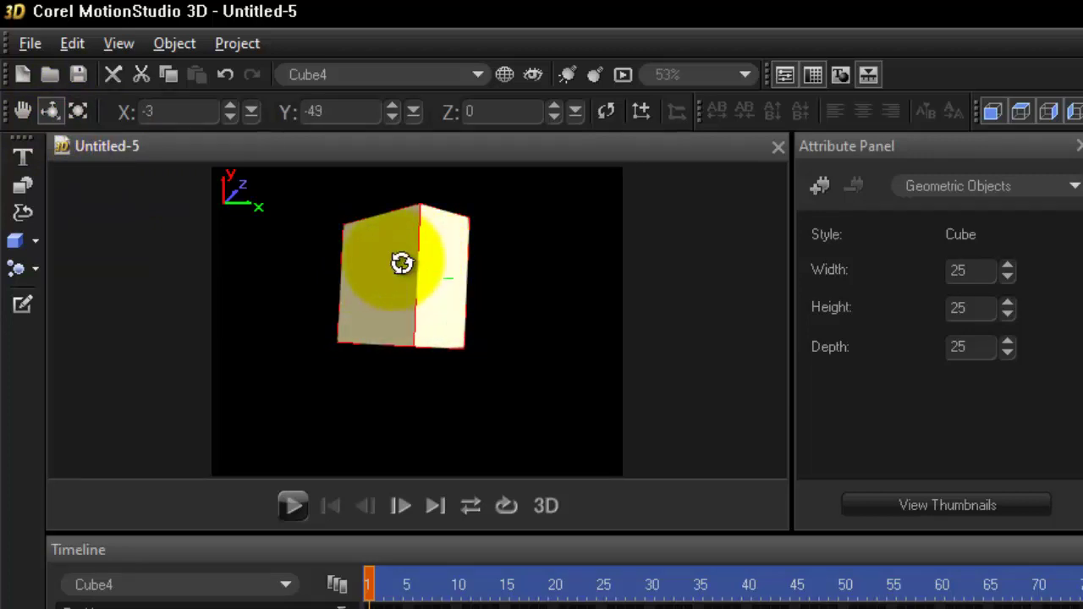
left_click(475, 112)
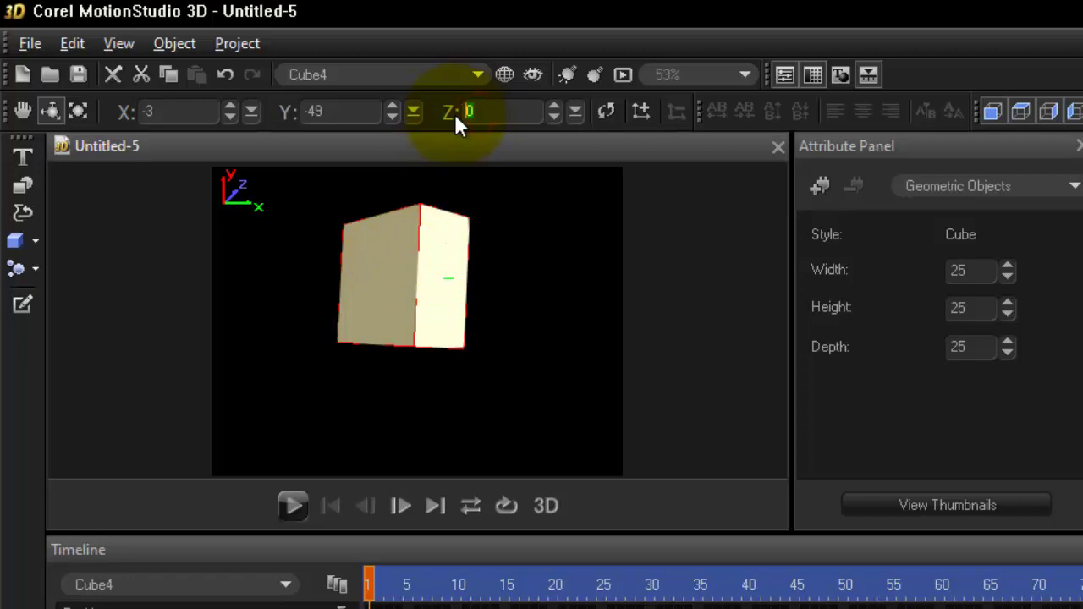
type("200")
key("Return")
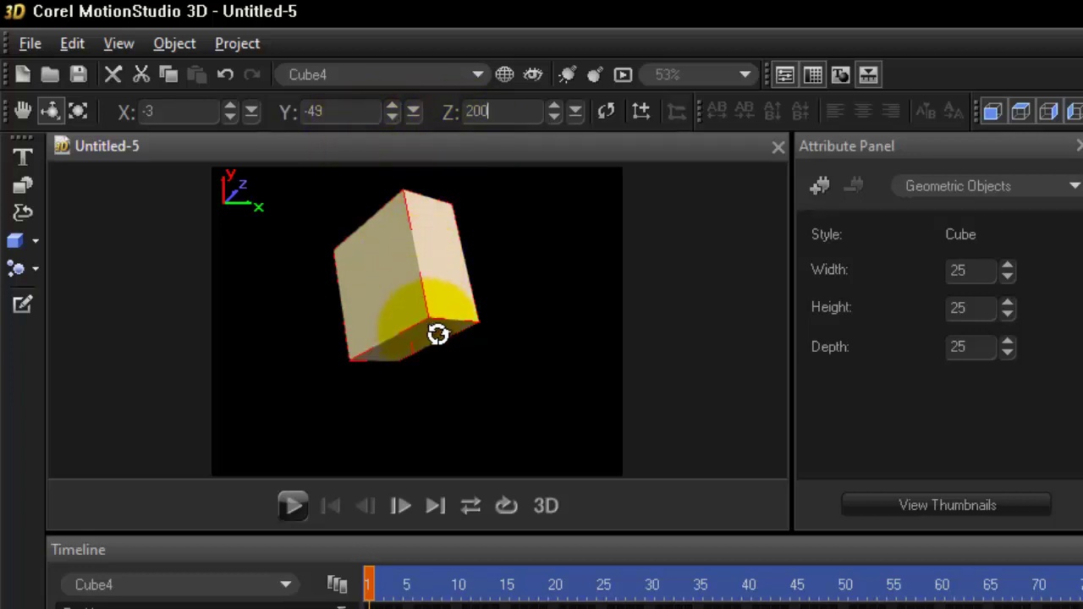
Set the cube's Z scale to 200 so that its depth matches its width and height.
left_click(81, 111)
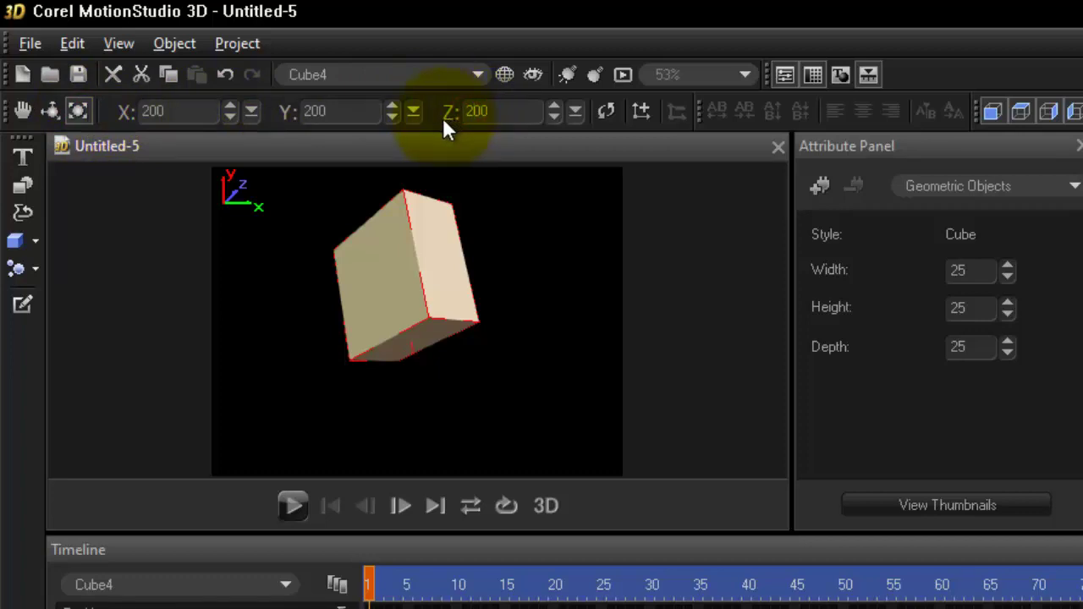
key("Return")
left_click_drag(358, 254, 386, 254)
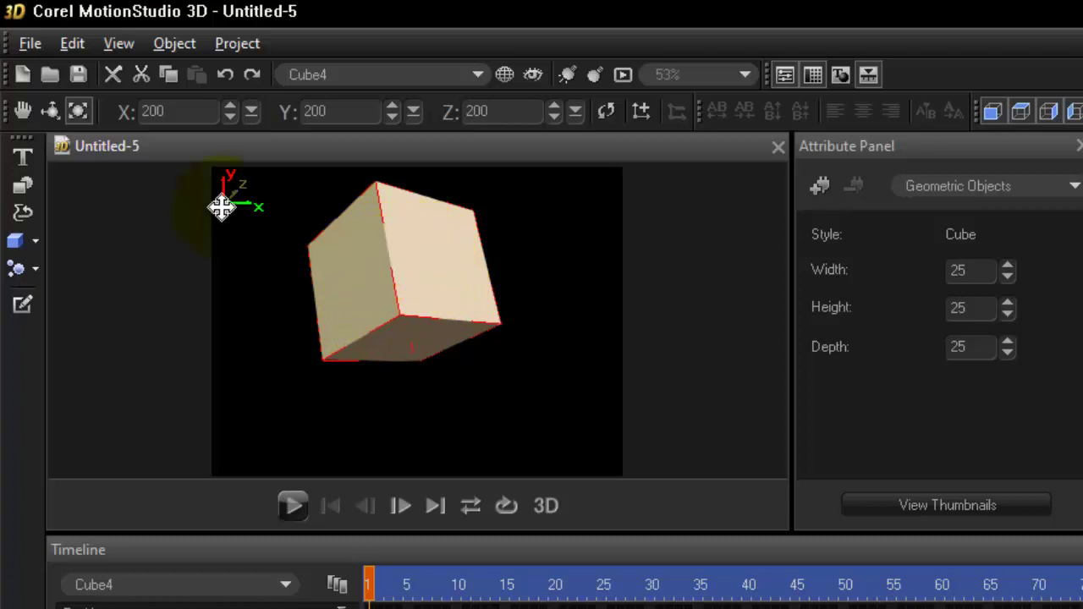
Turn the cube's face to the front and set its X, Y and Z rotation to 0.
left_click(50, 111)
left_click_drag(365, 270, 421, 266)
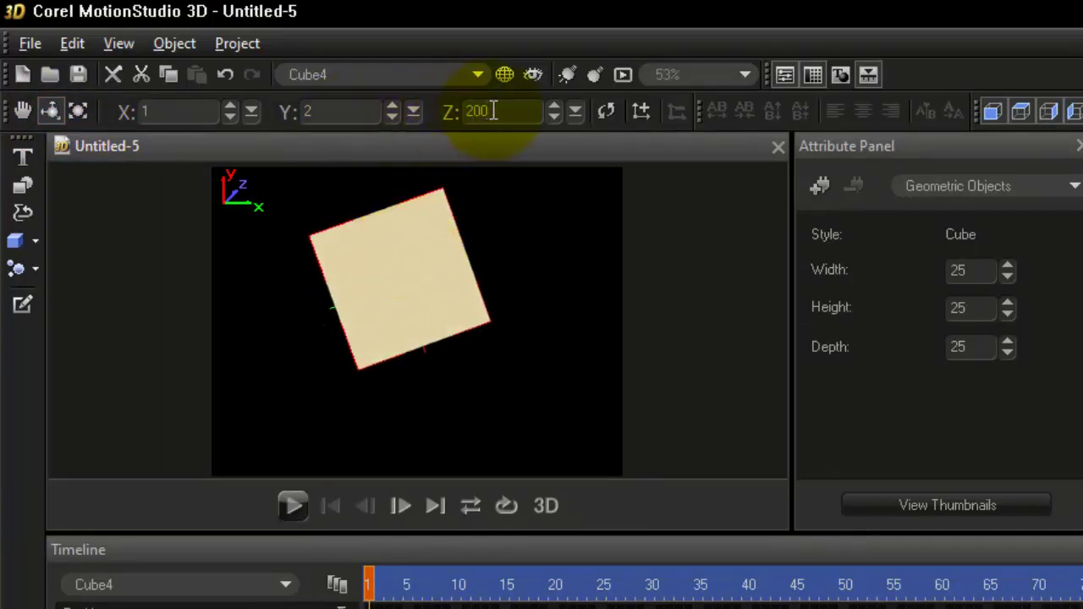
left_click_drag(153, 112, 132, 112)
type("0")
double_click(316, 118)
type("0")
left_click_drag(489, 113, 467, 112)
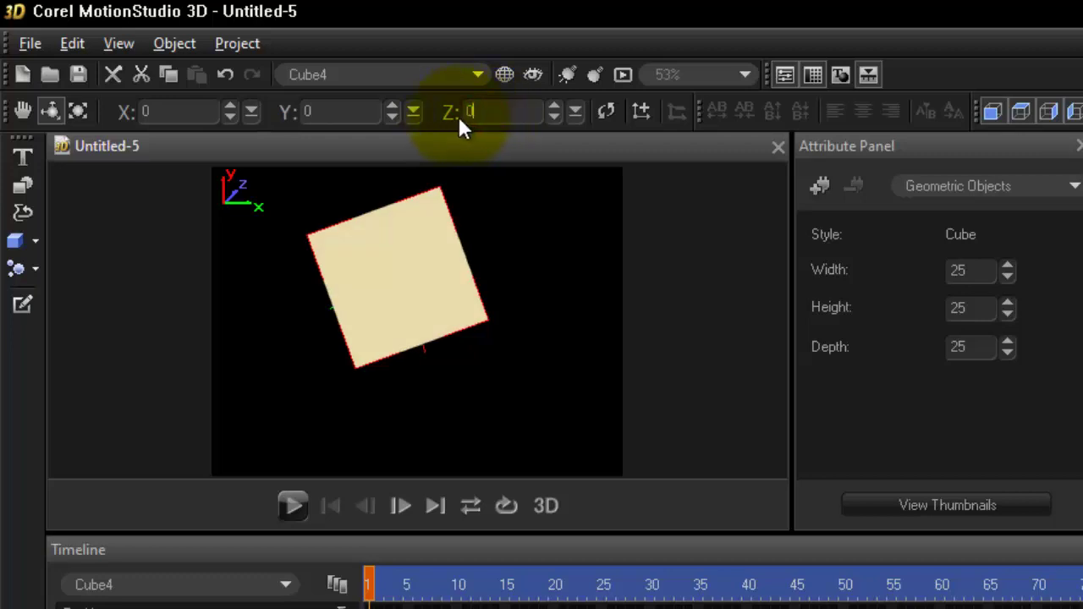
key("Return")
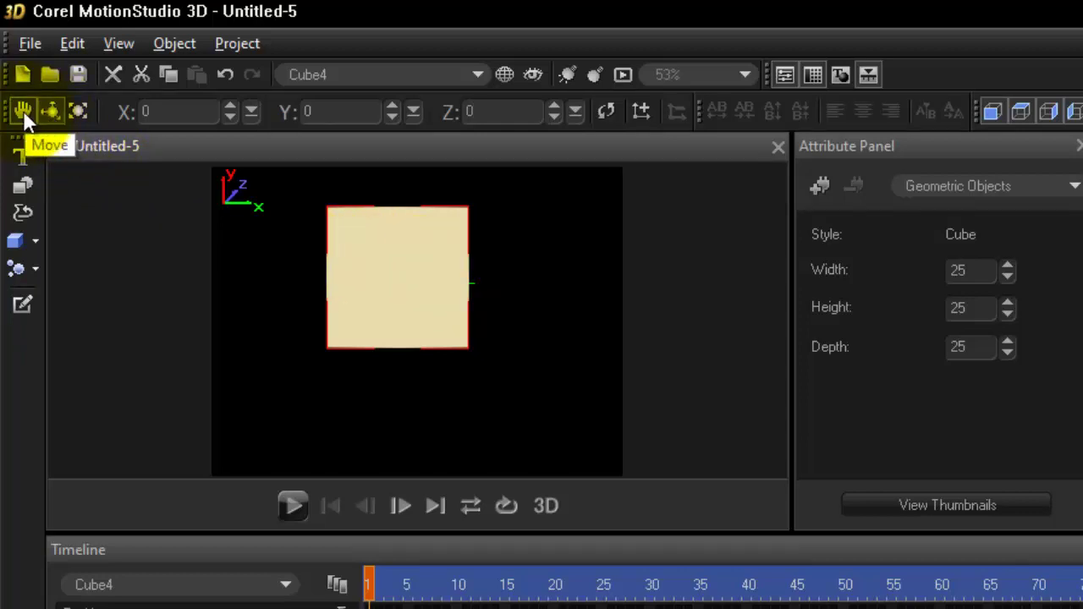
Tilt the cube freehand to about 5 on its X rotation.
left_click(73, 111)
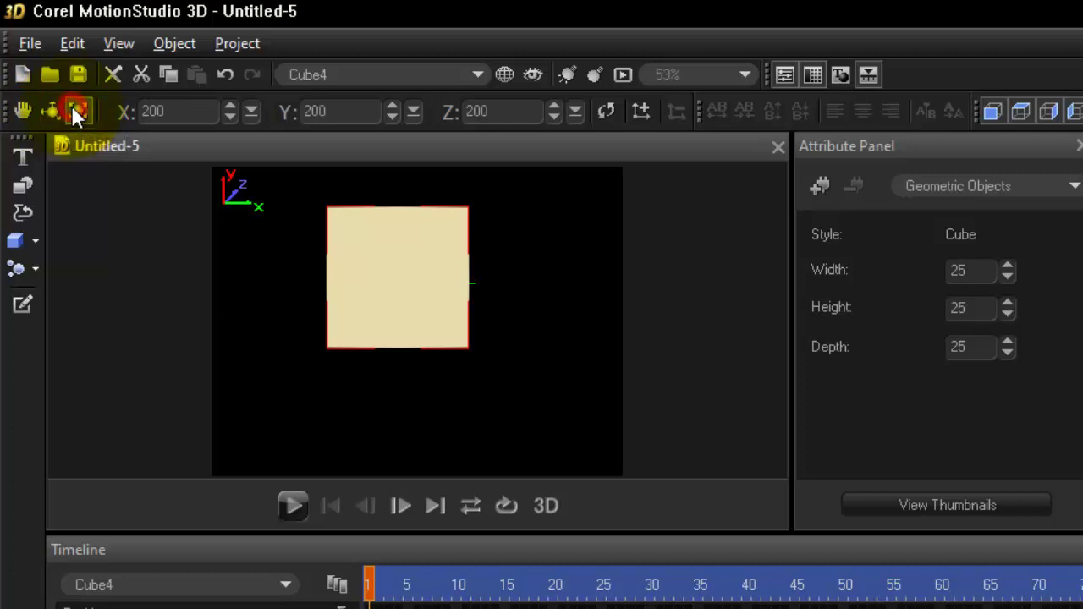
left_click(26, 110)
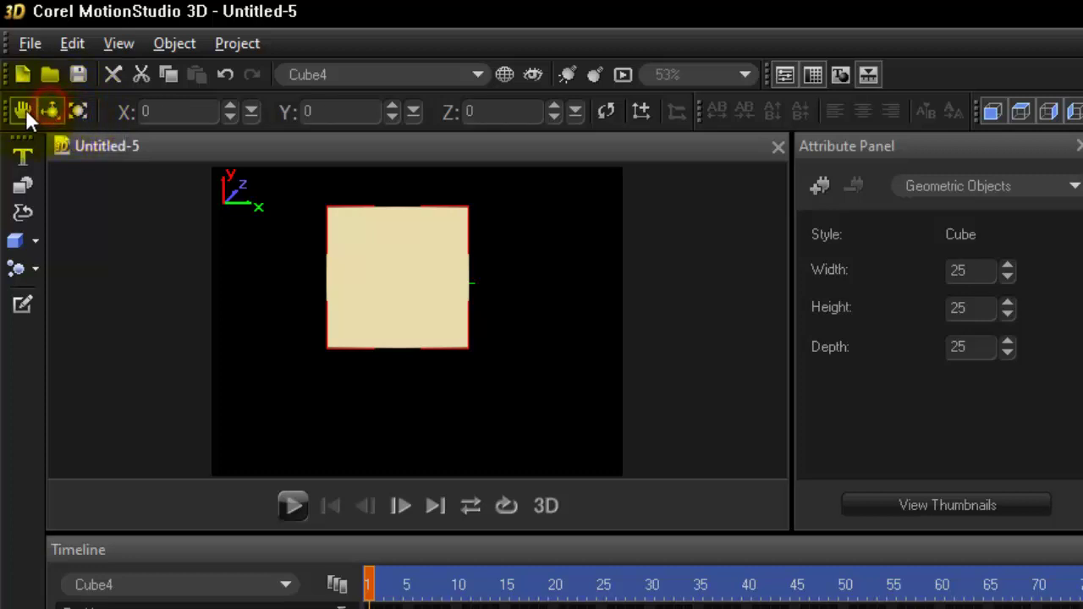
left_click(49, 110)
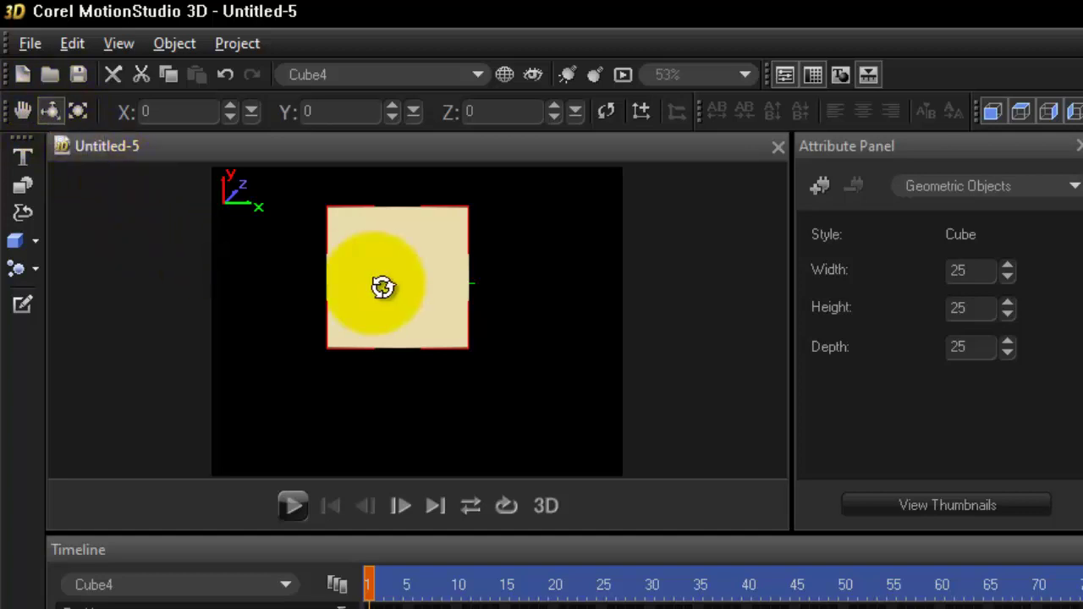
mouse_move(397, 283)
left_mouse_down()
mouse_move(438, 288)
mouse_move(397, 280)
mouse_move(387, 326)
mouse_move(399, 246)
mouse_move(399, 273)
mouse_move(350, 292)
mouse_move(443, 285)
mouse_move(375, 288)
mouse_move(414, 288)
mouse_move(399, 286)
mouse_move(397, 305)
mouse_move(401, 288)
left_mouse_up()
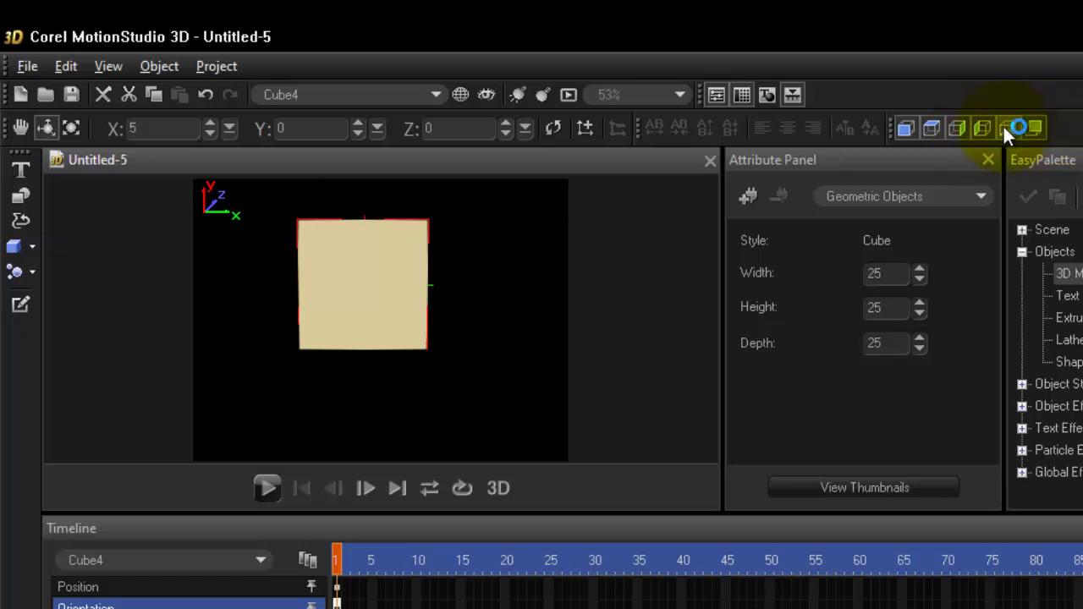
Apply the bbc image from the logo folder as the cube's texture.
left_click(885, 195)
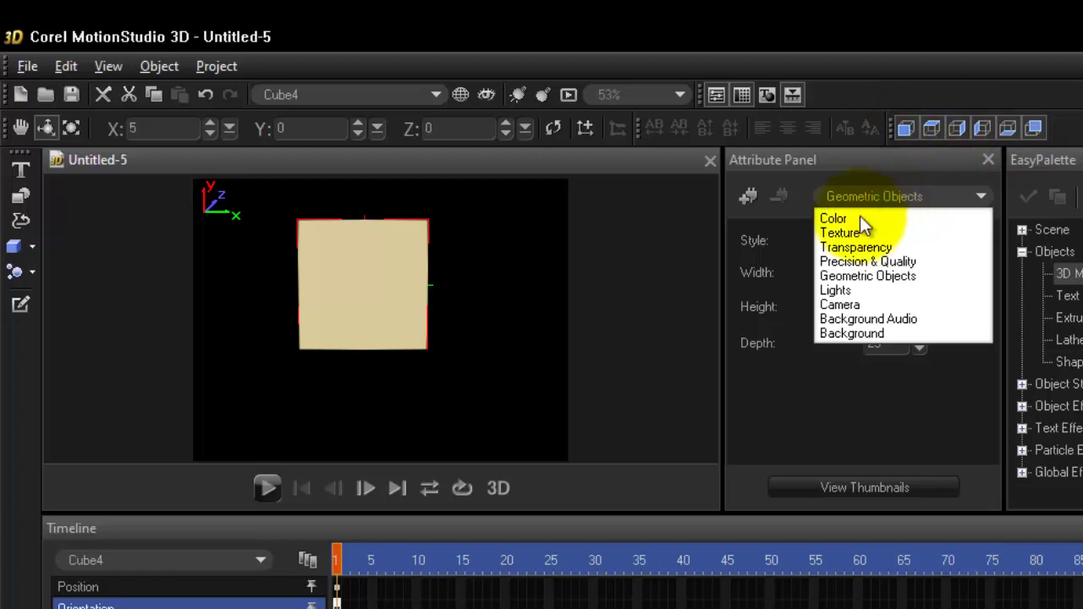
left_click(848, 234)
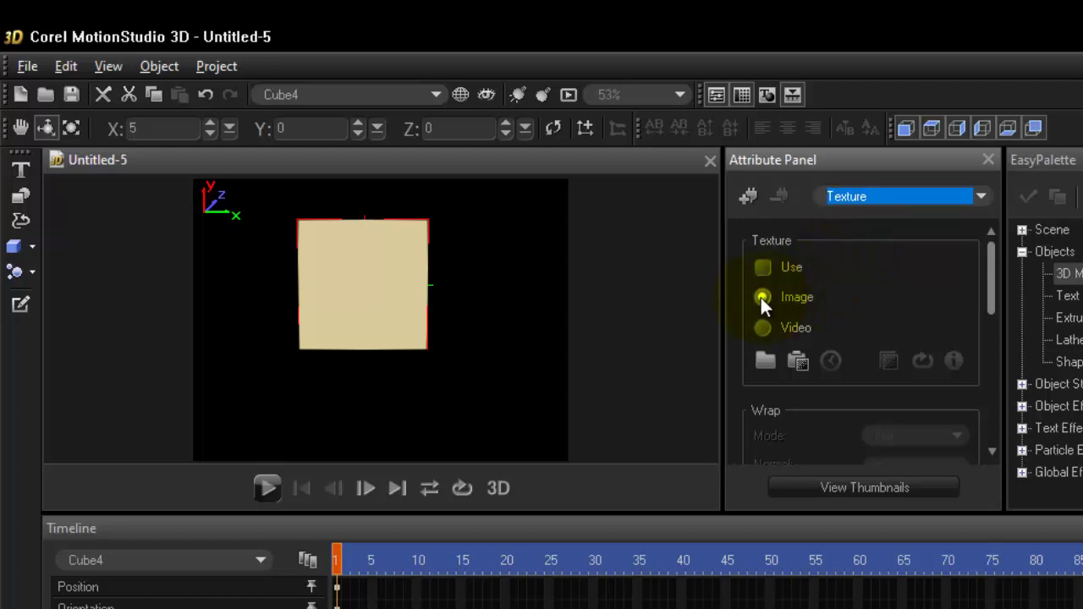
left_click(766, 361)
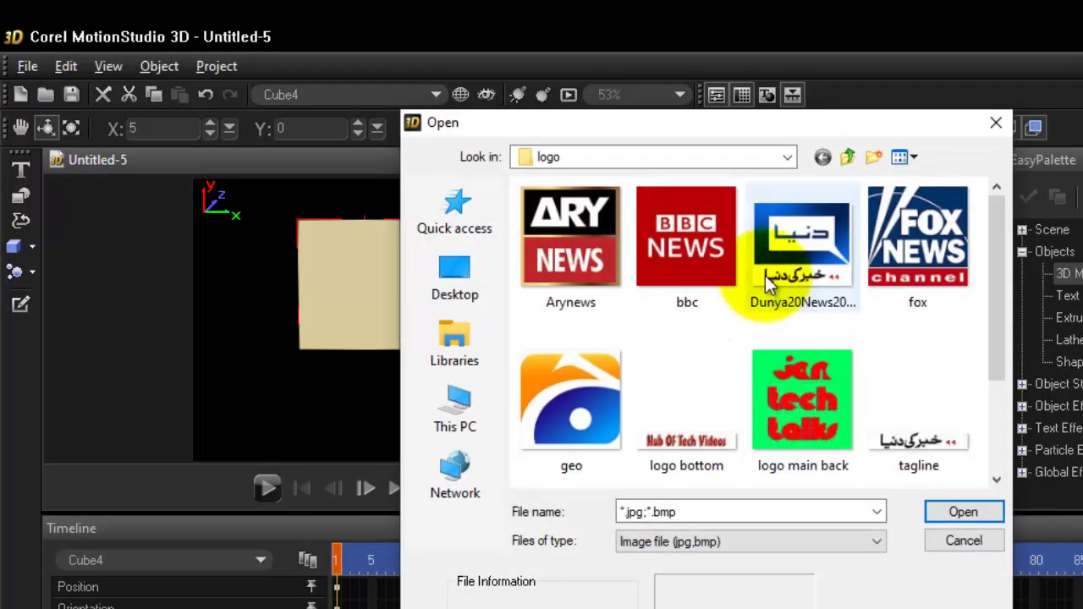
left_click(679, 232)
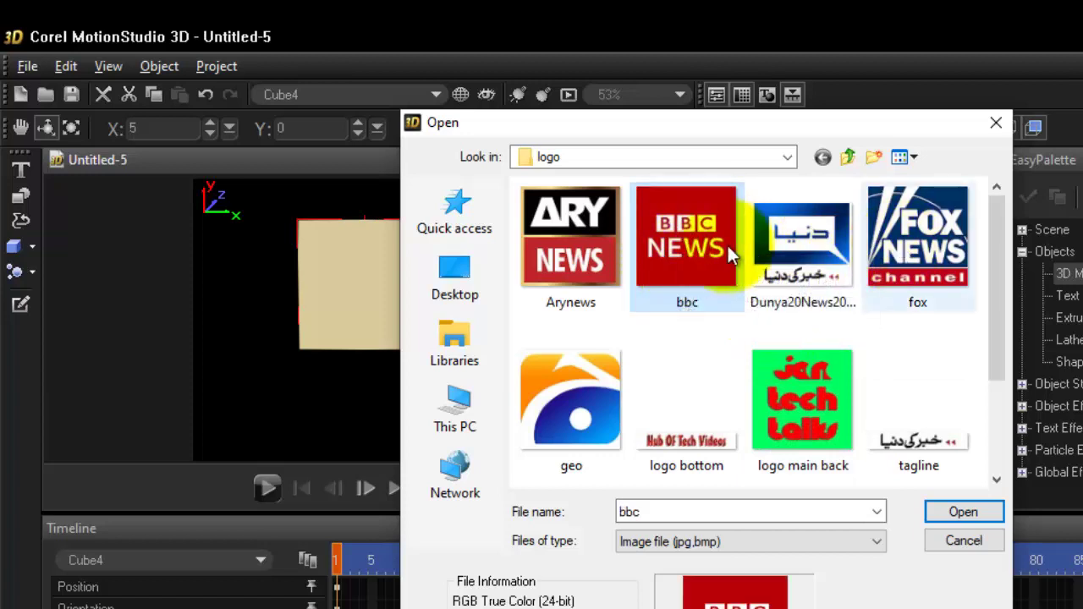
left_click(948, 513)
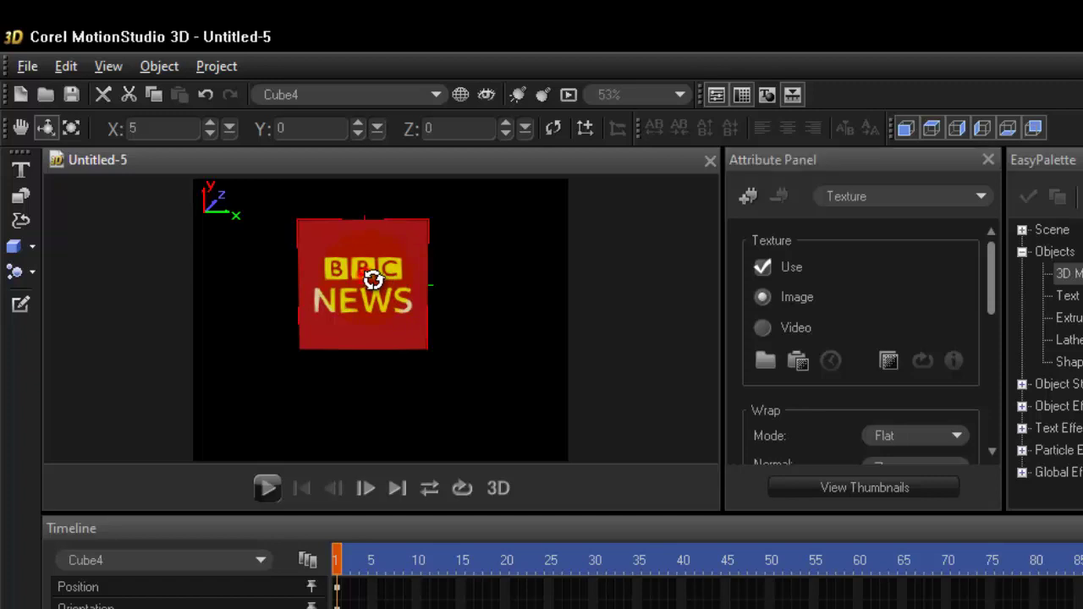
Turn the cube to show its right face and set that face's texture wrap normal to X +.
left_click_drag(373, 279, 320, 274)
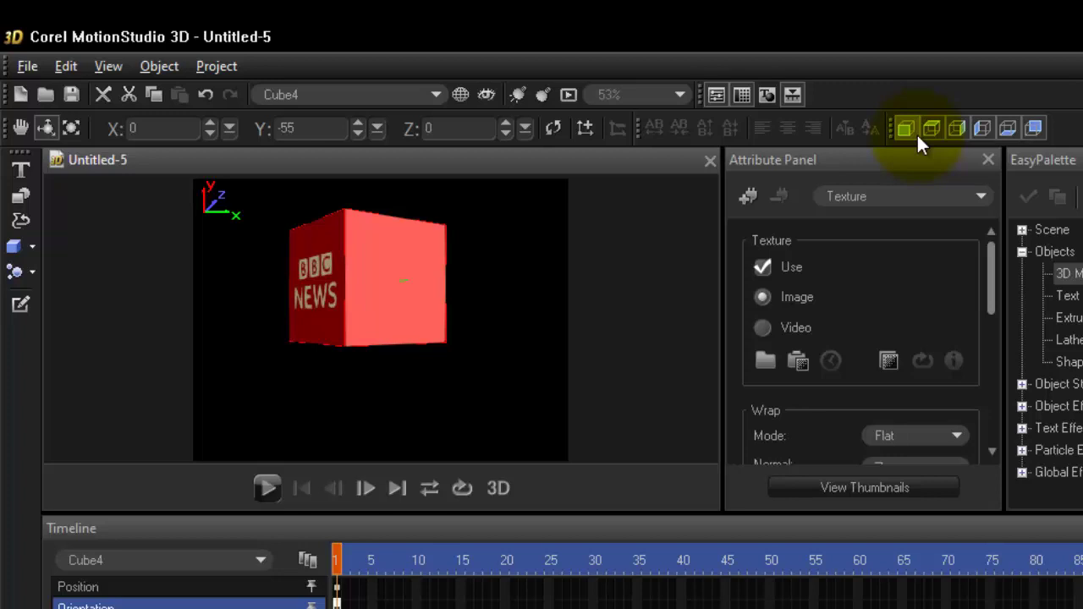
left_click(957, 127)
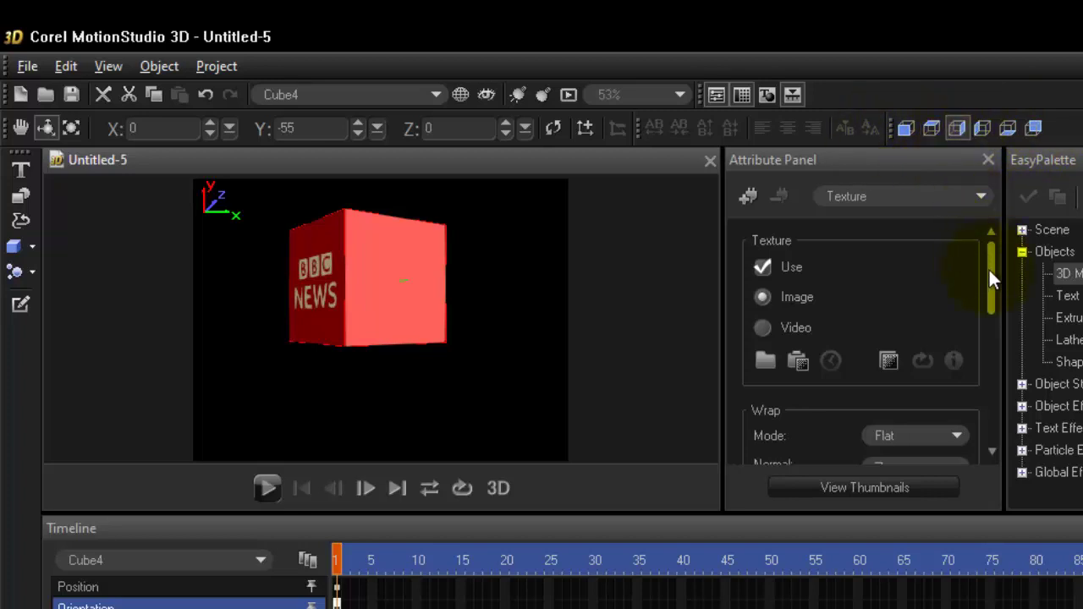
left_click_drag(990, 271, 992, 321)
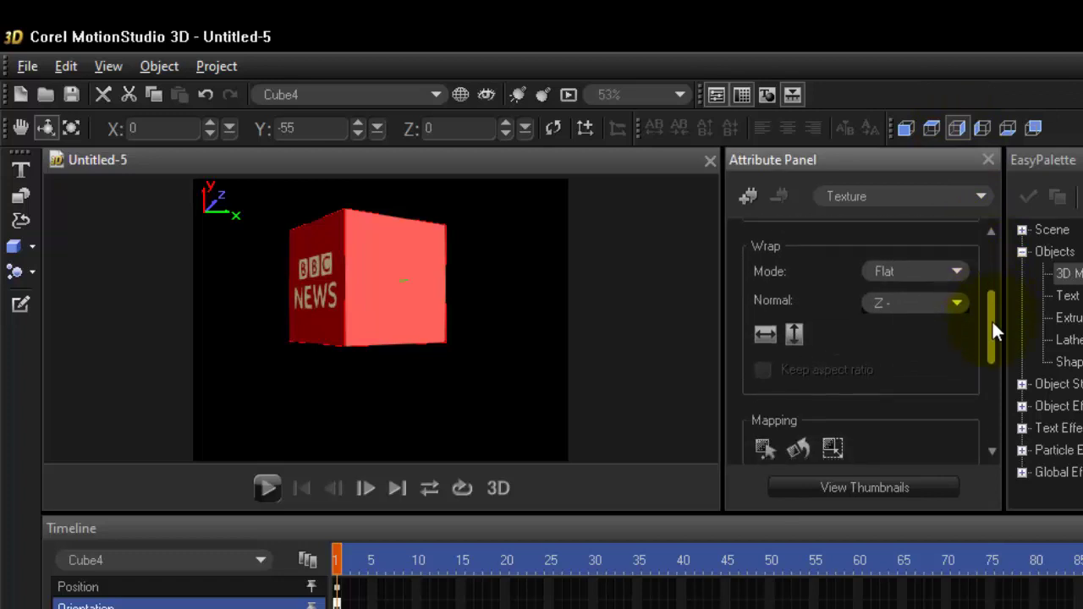
left_click(951, 301)
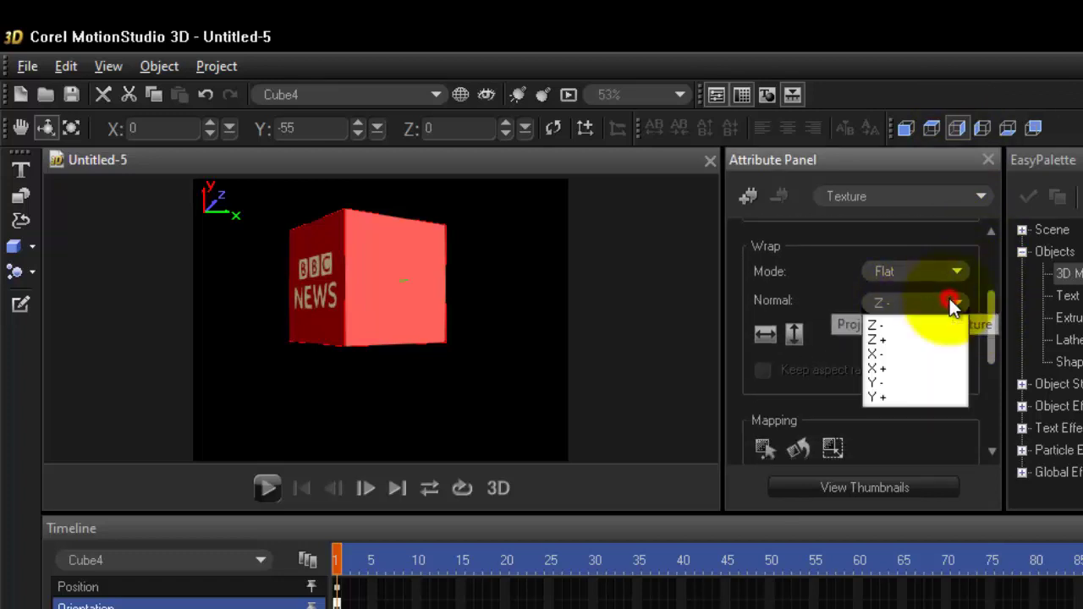
left_click(893, 368)
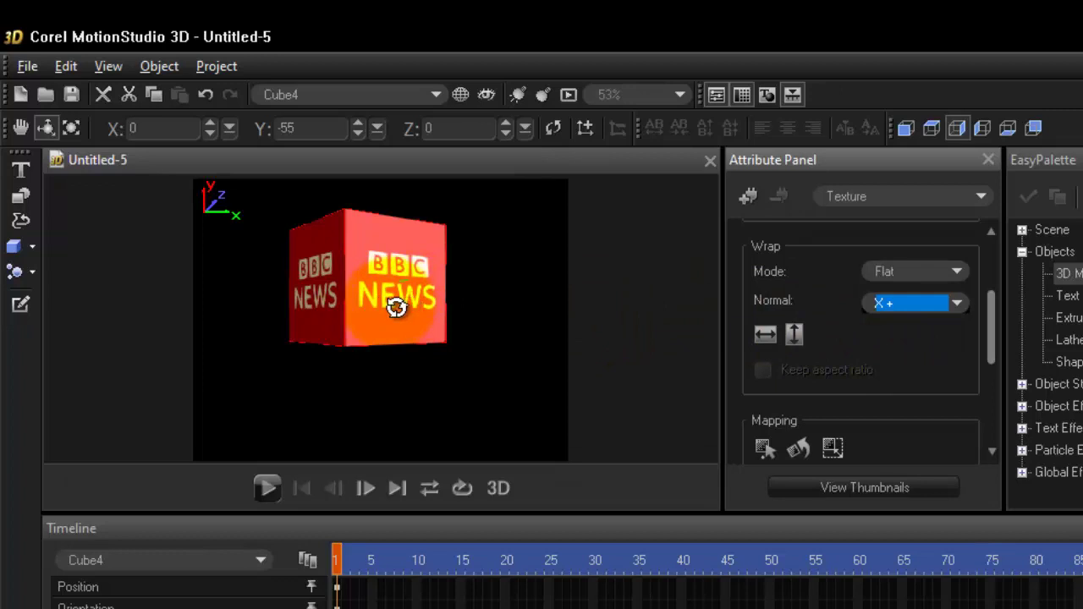
Turn the cube to show its left face and set that face's texture wrap normal to X -.
mouse_move(395, 302)
left_mouse_down()
mouse_move(407, 302)
mouse_move(382, 305)
left_mouse_up()
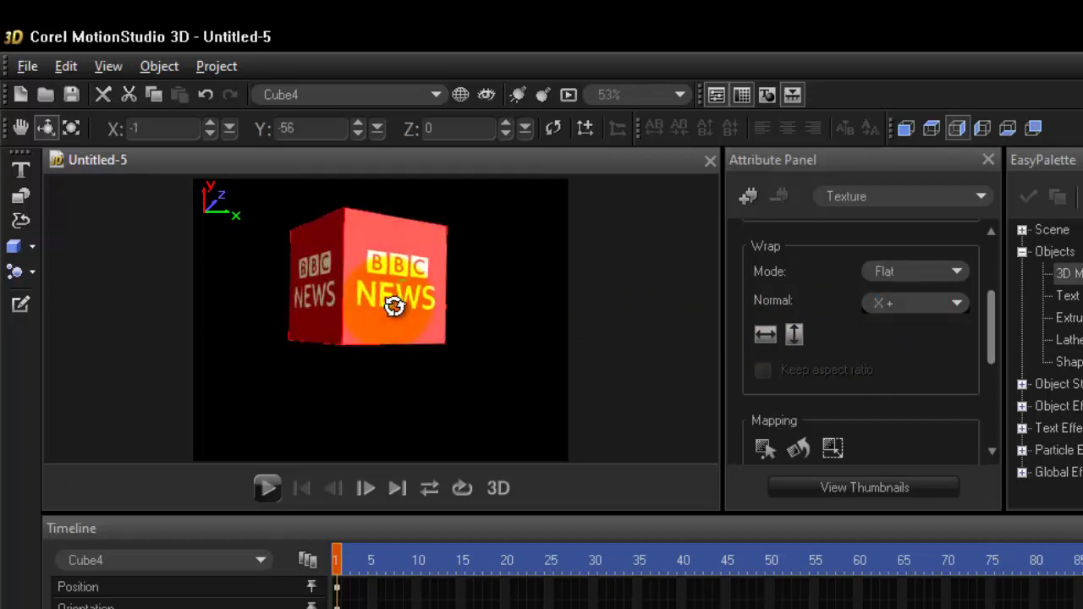
left_click_drag(304, 281, 414, 283)
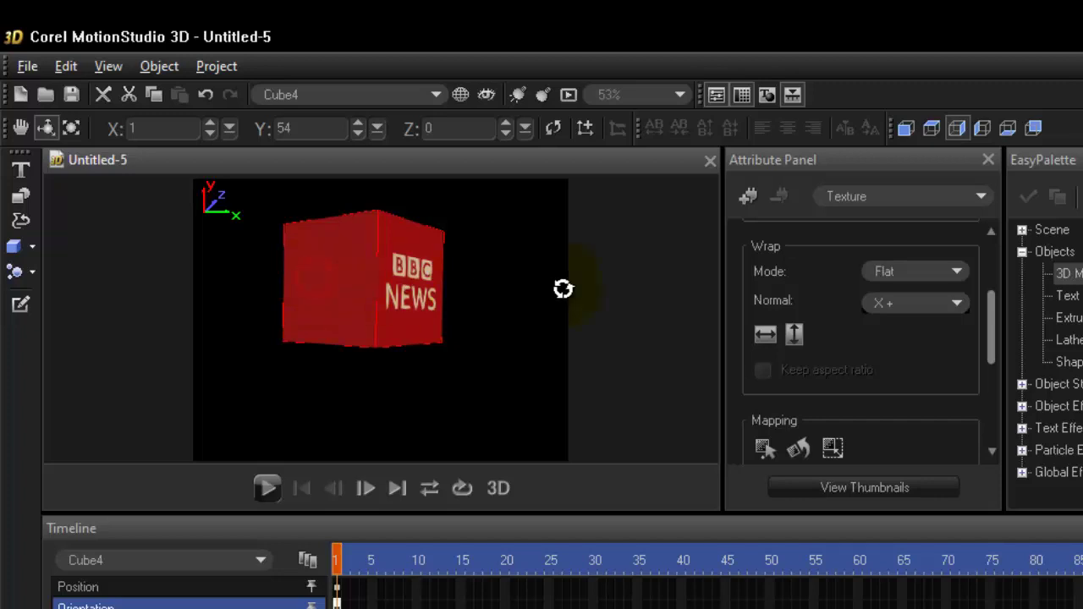
left_click(980, 127)
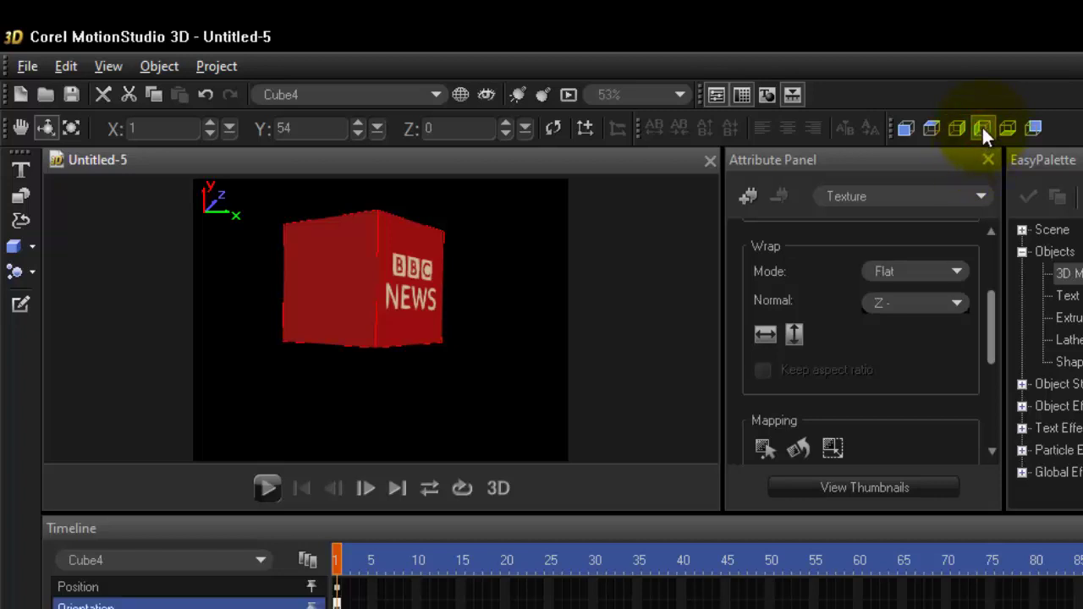
left_click(908, 304)
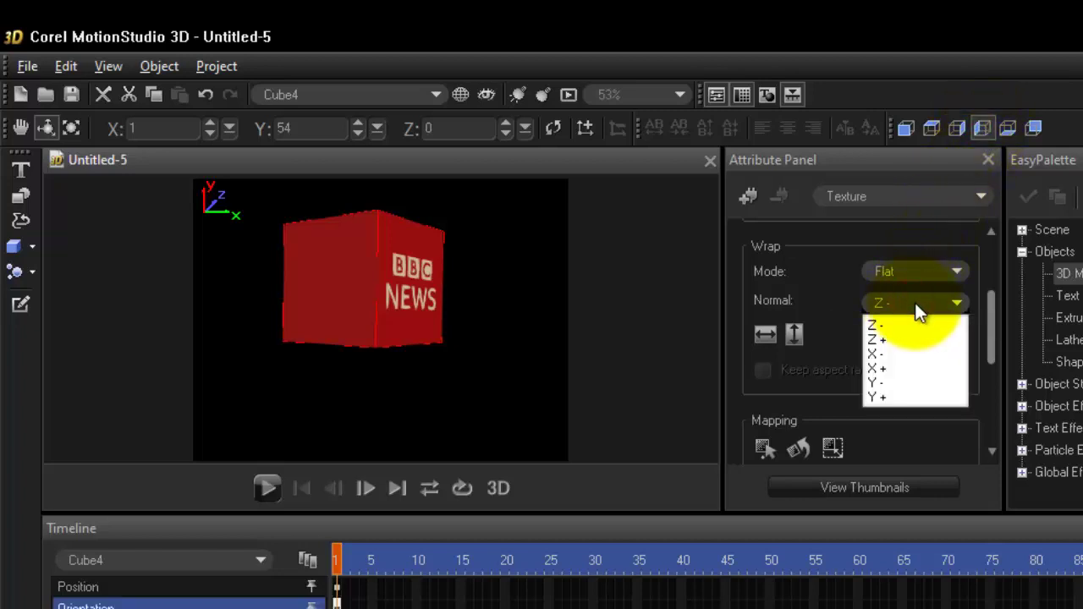
left_click(879, 356)
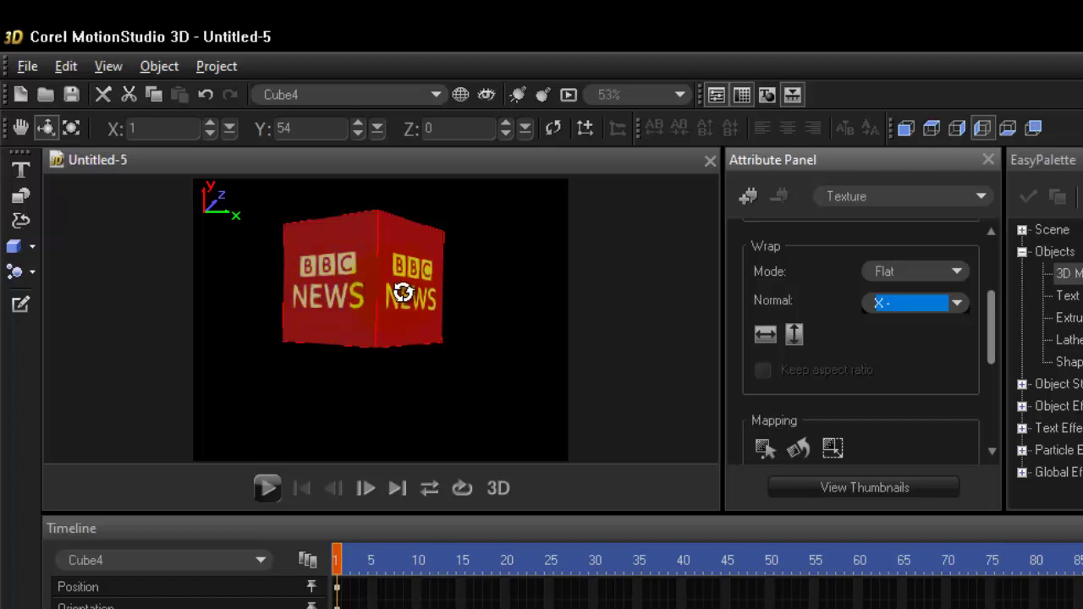
Turn the cube to show its back face and set that face's texture wrap normal to Z +.
left_click_drag(332, 288, 423, 295)
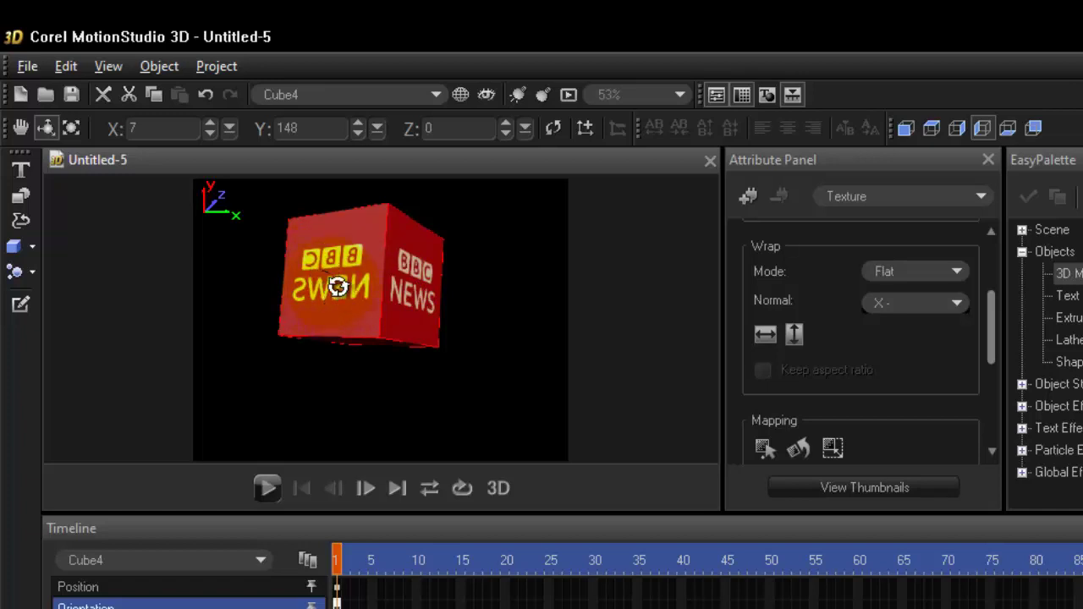
left_click(1033, 127)
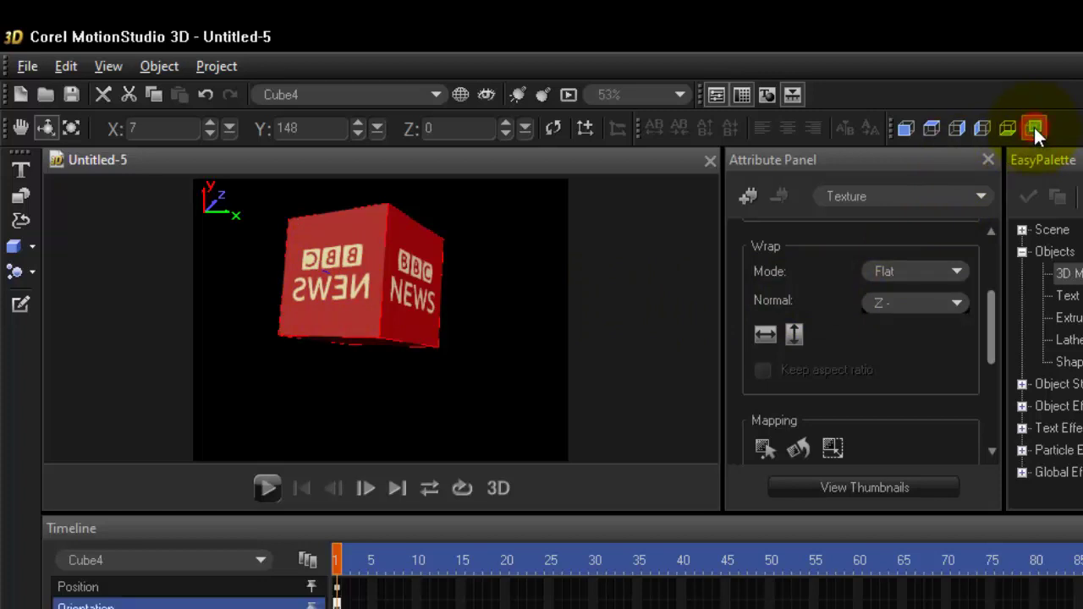
left_click(926, 304)
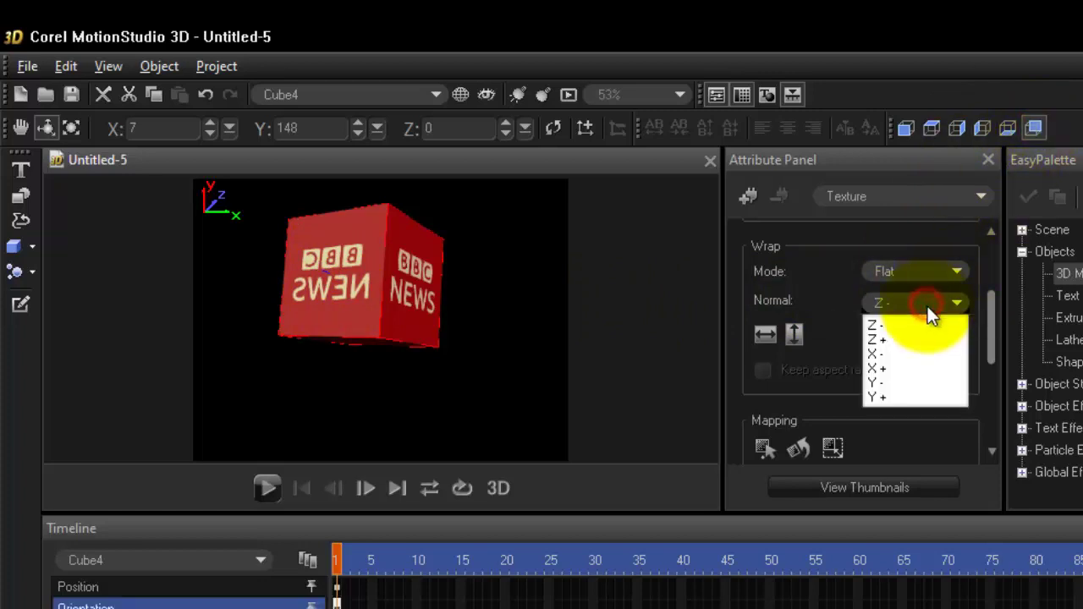
left_click(880, 340)
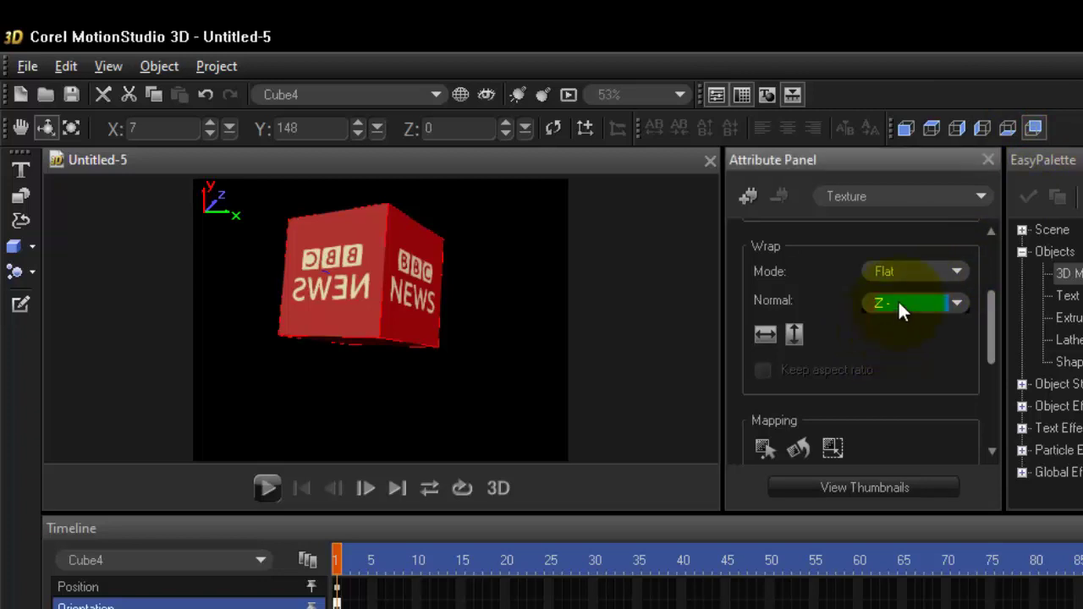
left_click(898, 303)
left_click(883, 338)
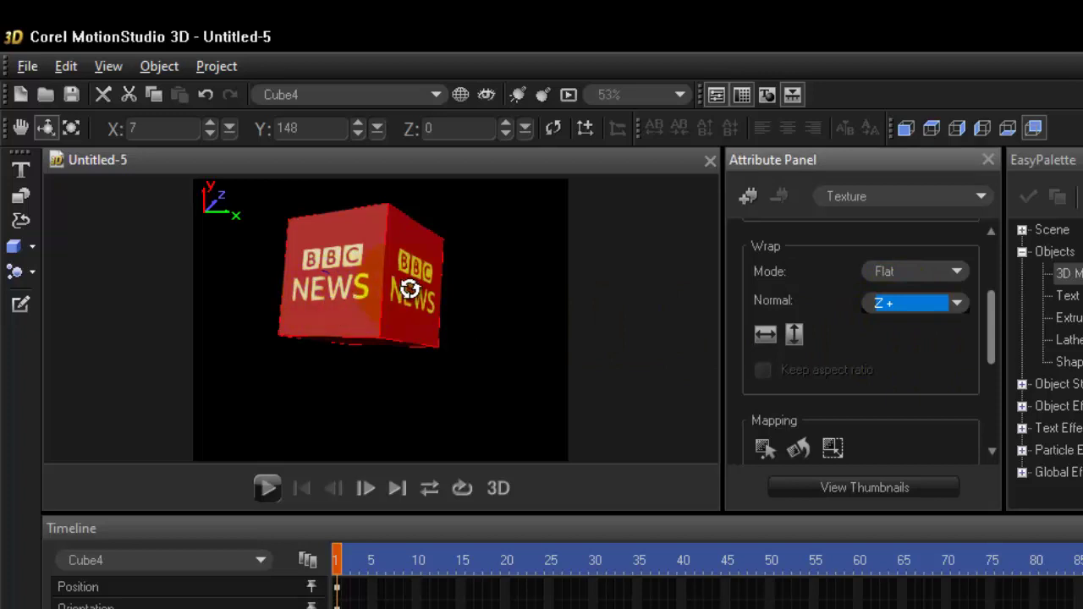
Tilt the cube to show its top face and set that face's texture wrap normal to Y +.
left_click_drag(402, 288, 300, 288)
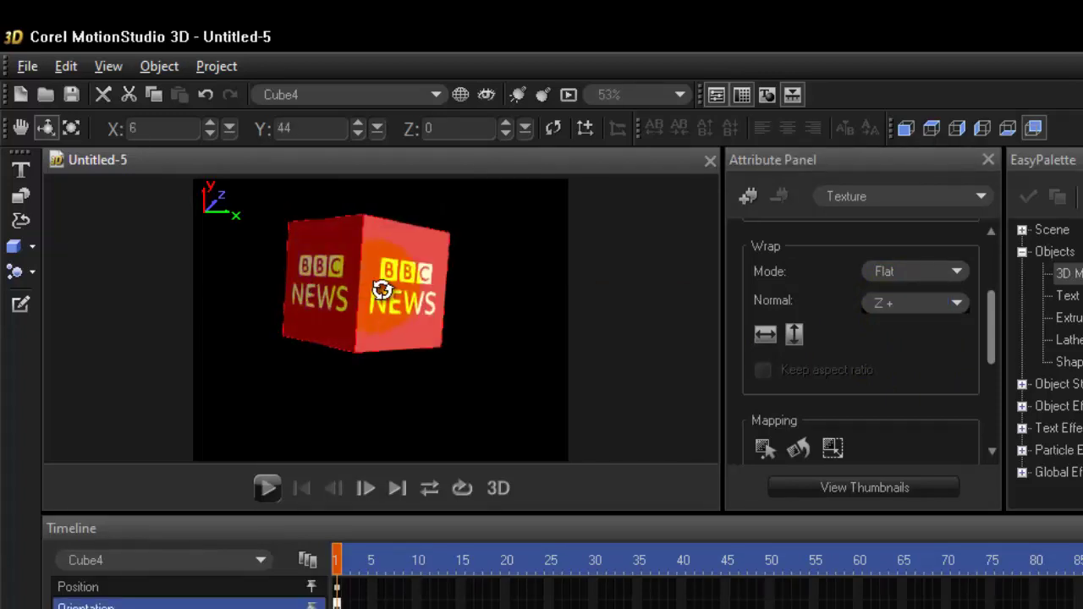
left_click_drag(393, 289, 350, 317)
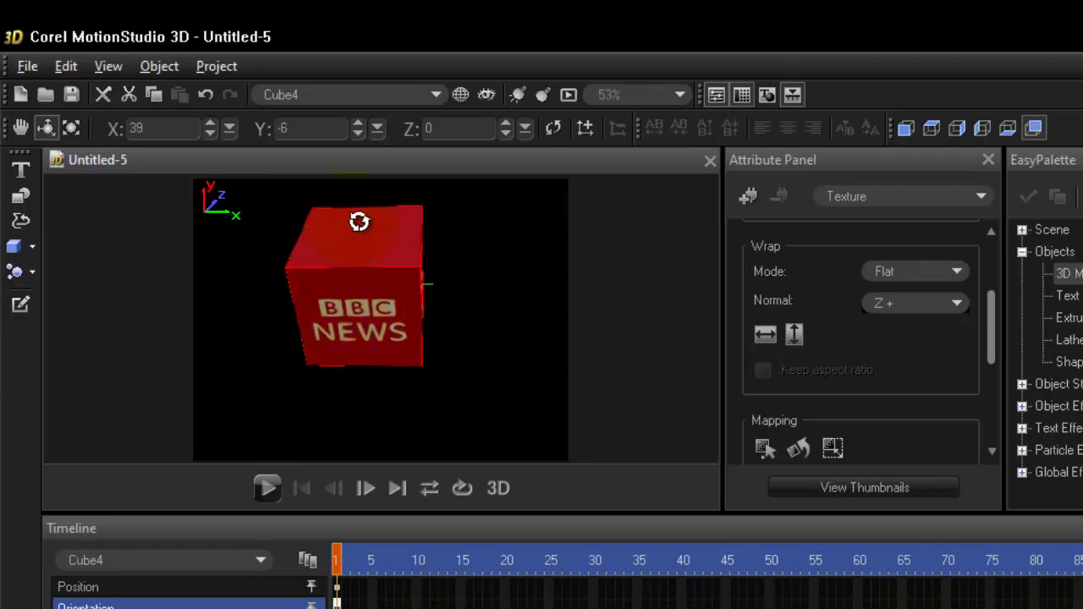
left_click(931, 129)
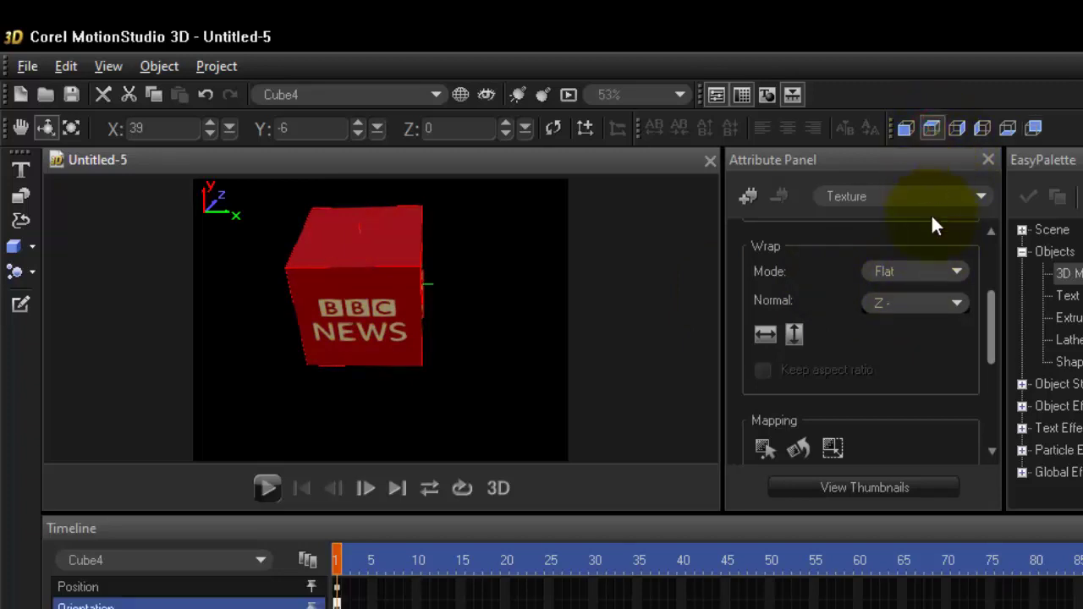
left_click(933, 305)
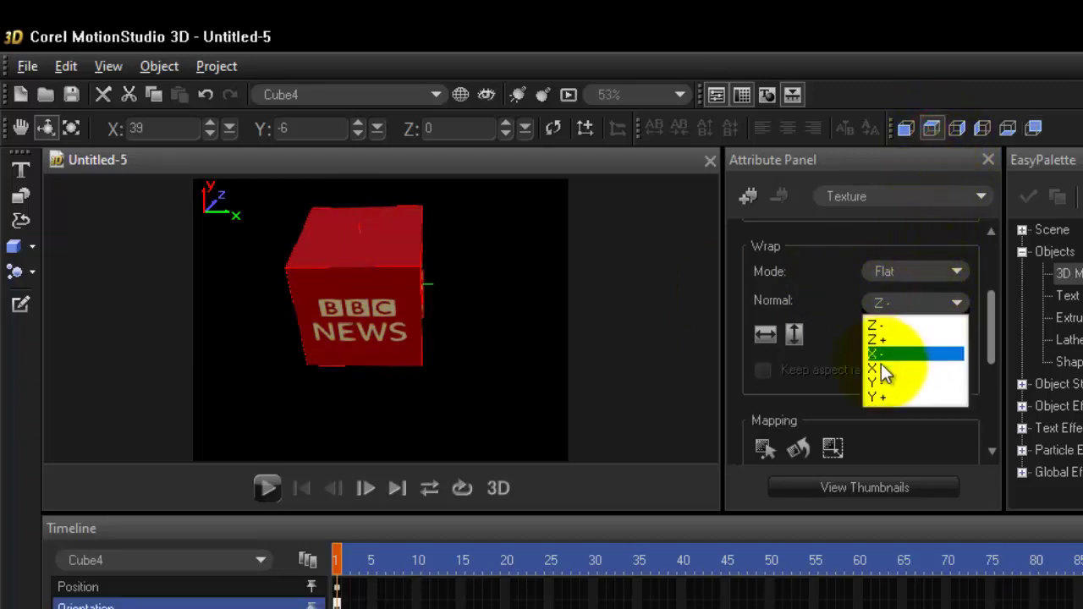
left_click(888, 395)
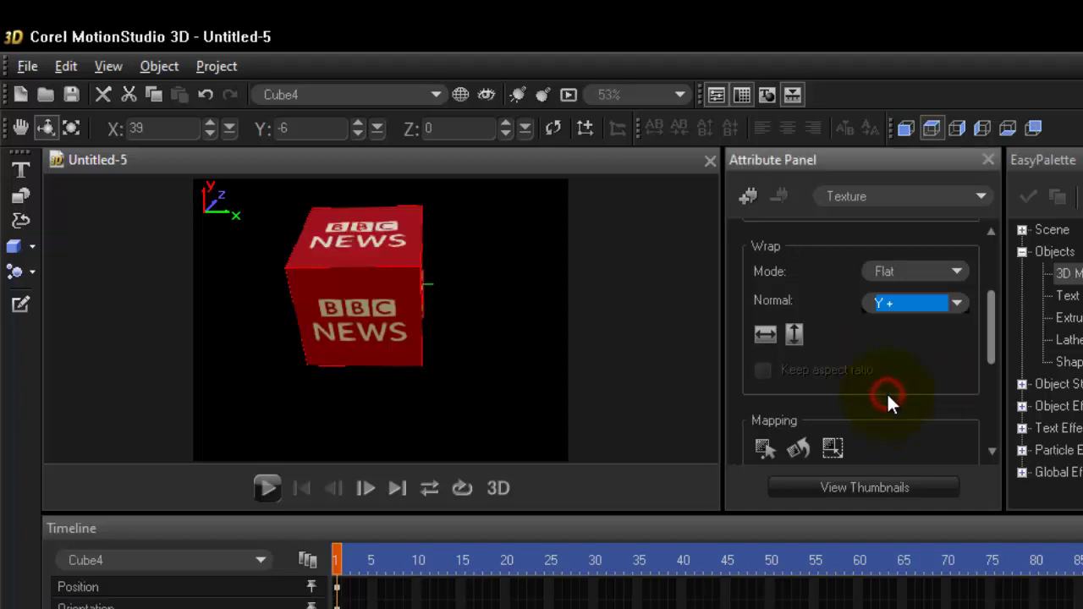
Tilt the cube to show its bottom face and set that face's texture wrap normal to Y -.
left_click_drag(354, 305, 355, 227)
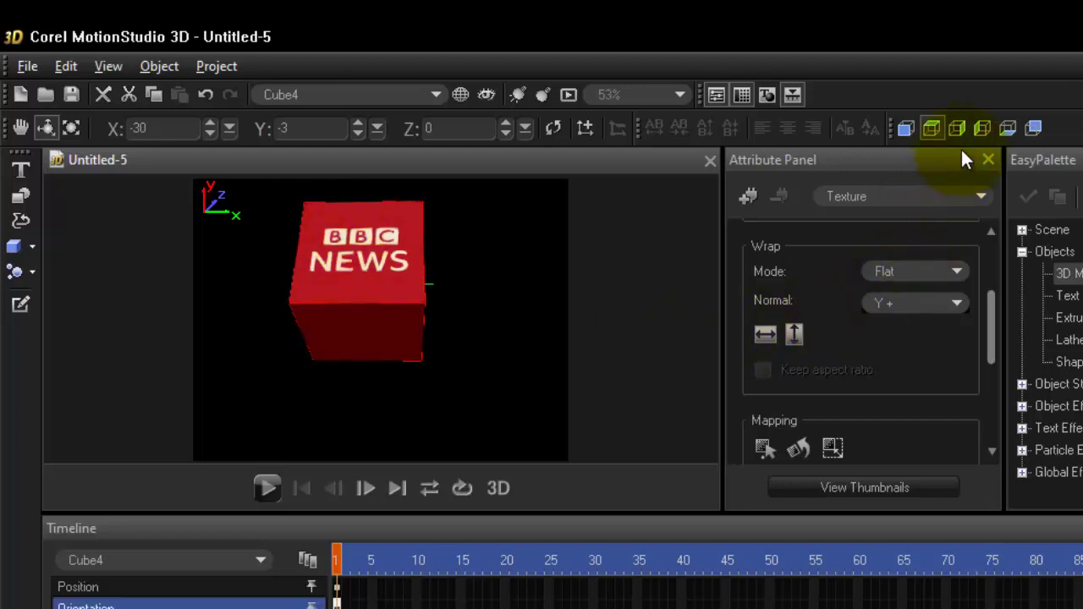
left_click(1008, 126)
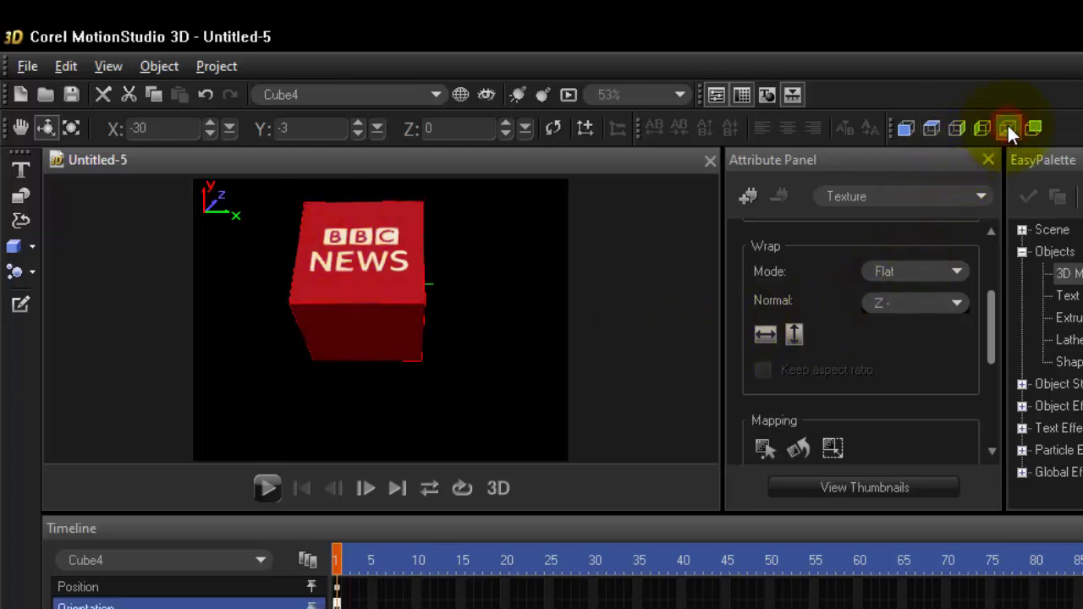
left_click(900, 303)
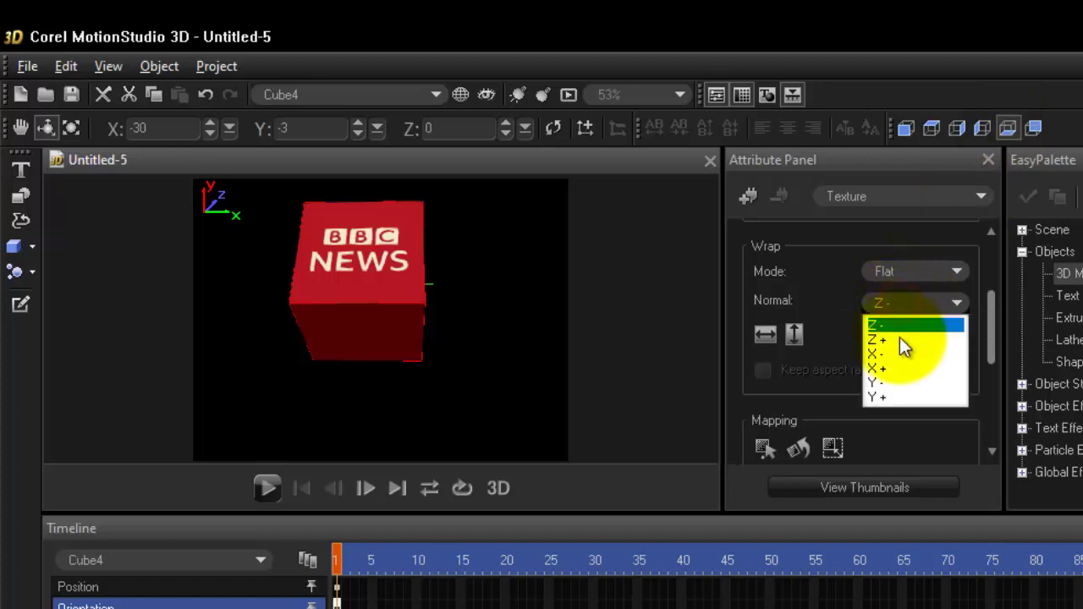
left_click(876, 383)
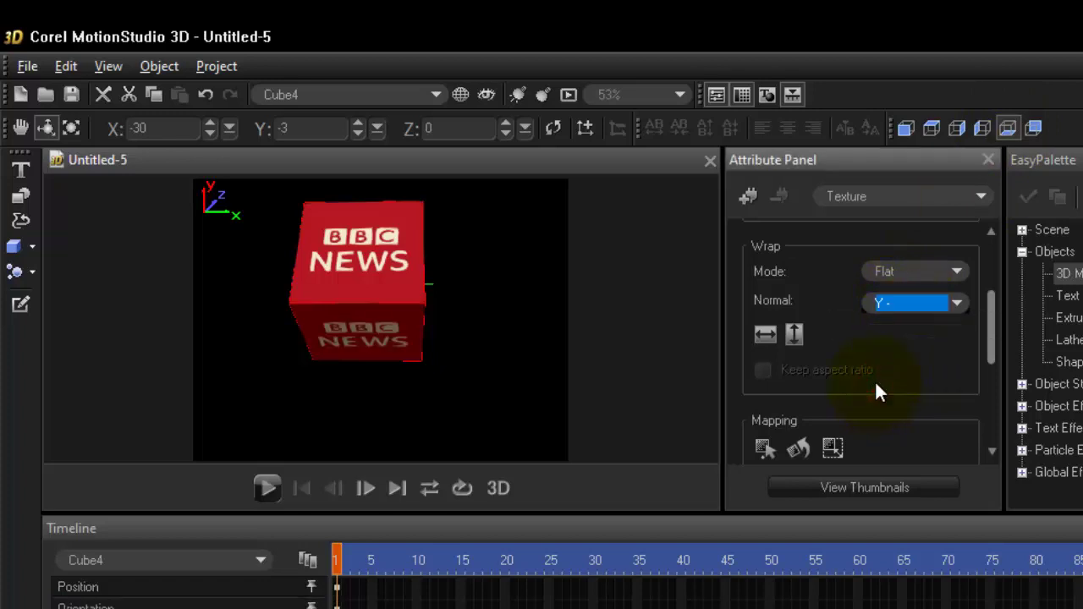
Turn the cube's front face forward with X rotation 0, and set its Y rotation to 0.
left_click_drag(357, 259, 355, 283)
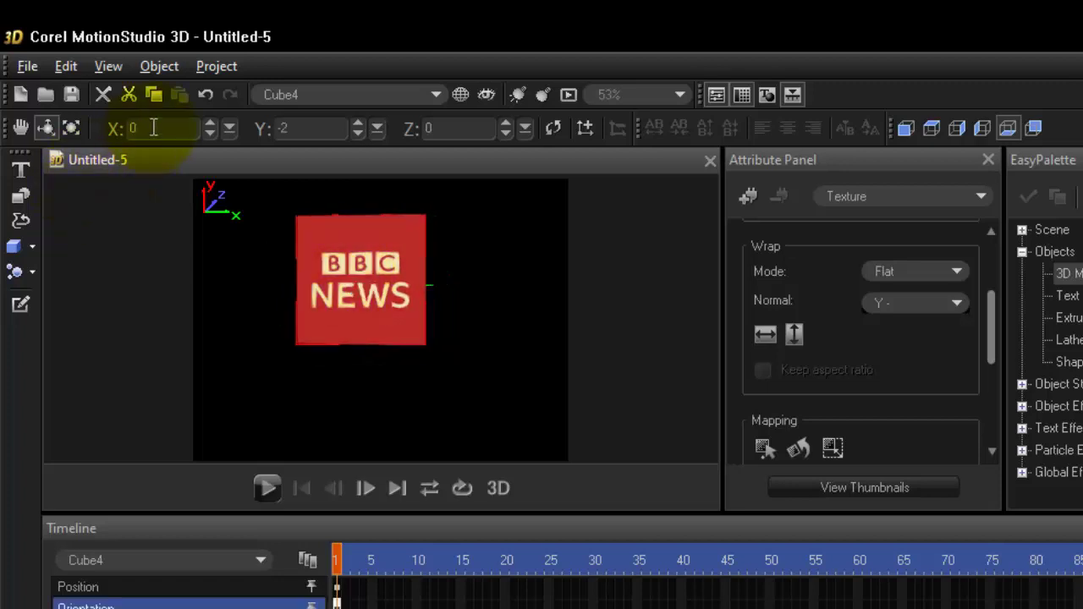
left_click_drag(298, 126, 277, 128)
type("0")
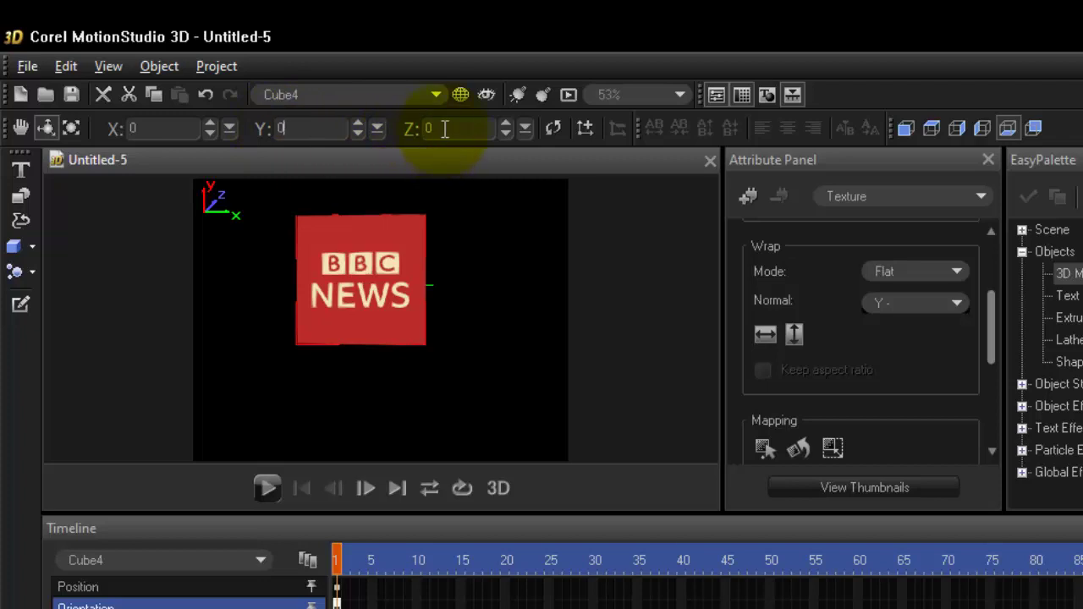
left_click(385, 276)
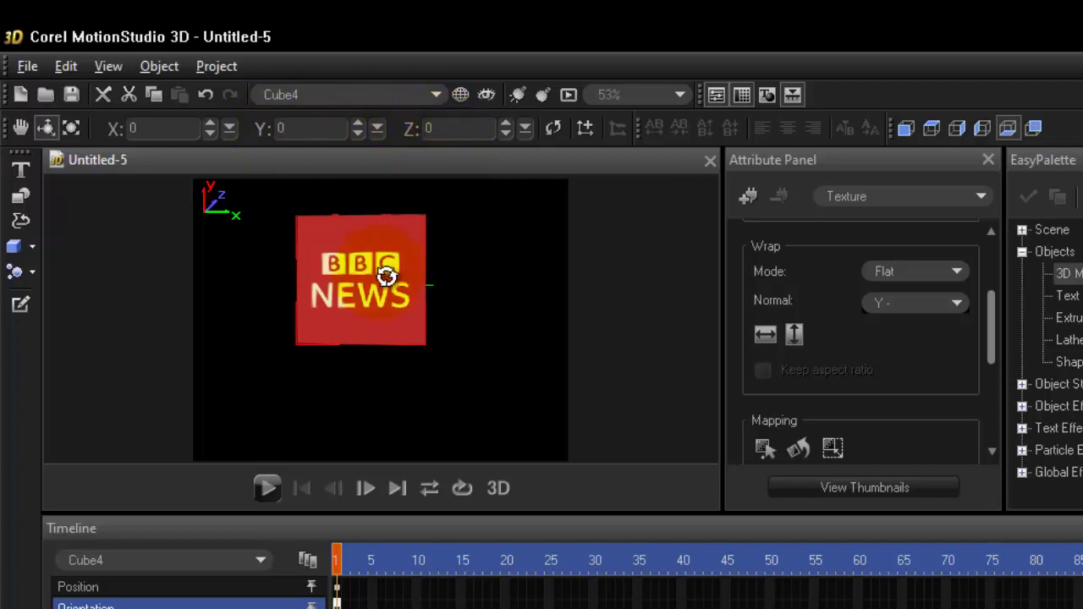
key("Return")
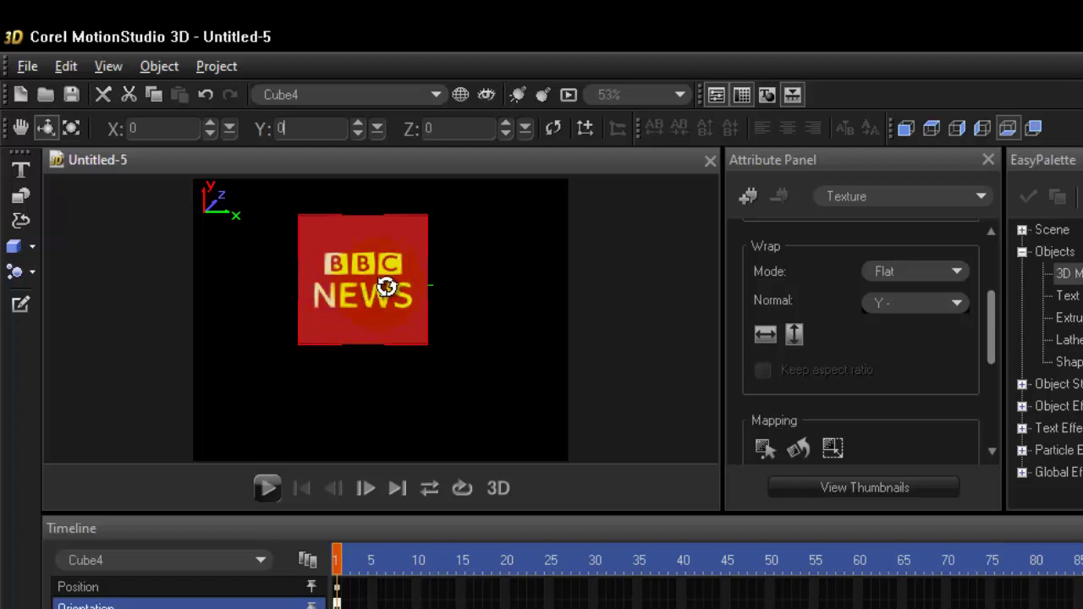
Turn the cube to show its X + side face and apply the geo logo image as that face's texture.
left_click_drag(385, 282, 344, 283)
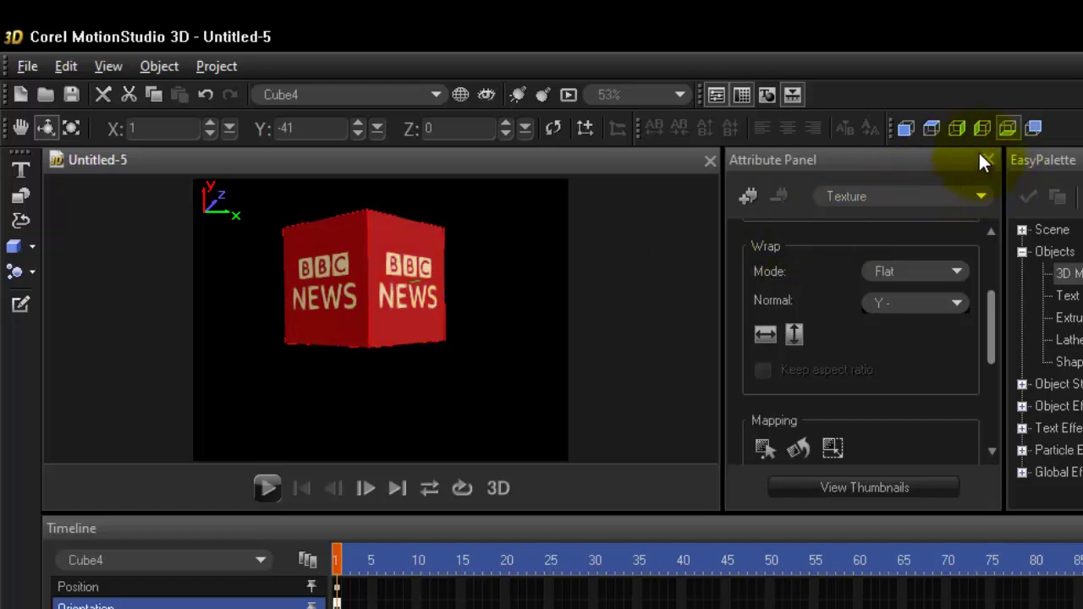
left_click(957, 127)
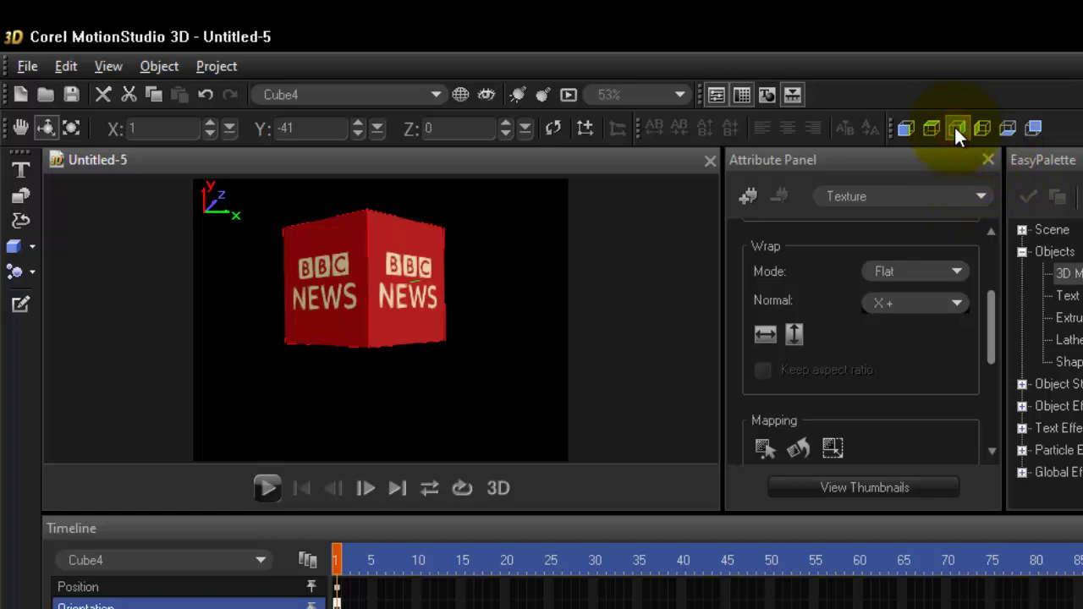
left_click_drag(994, 351, 987, 309)
left_click(766, 332)
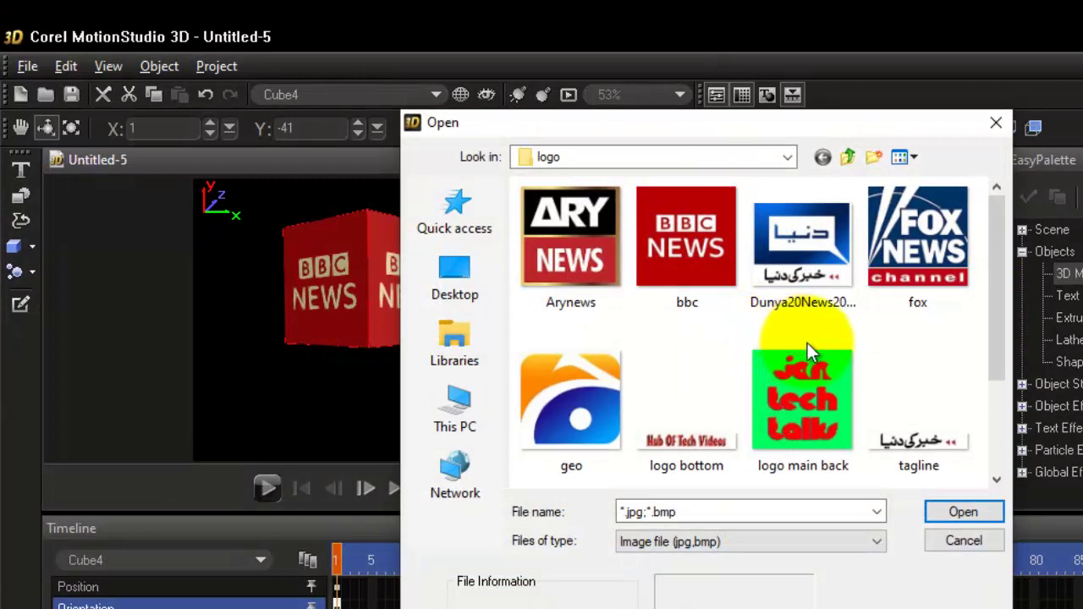
left_click(903, 246)
left_click(574, 387)
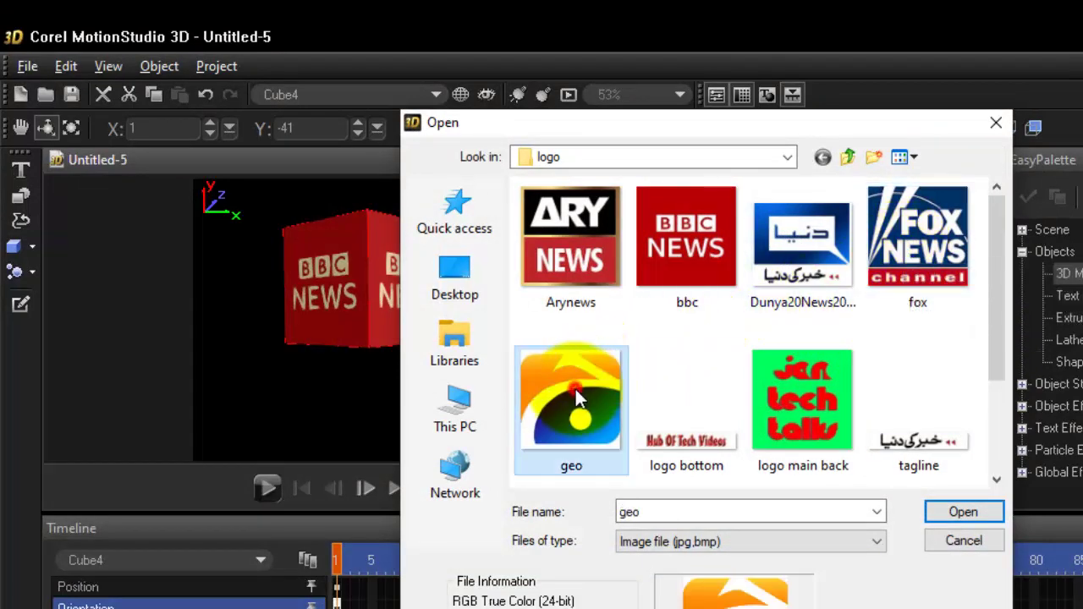
left_click(962, 513)
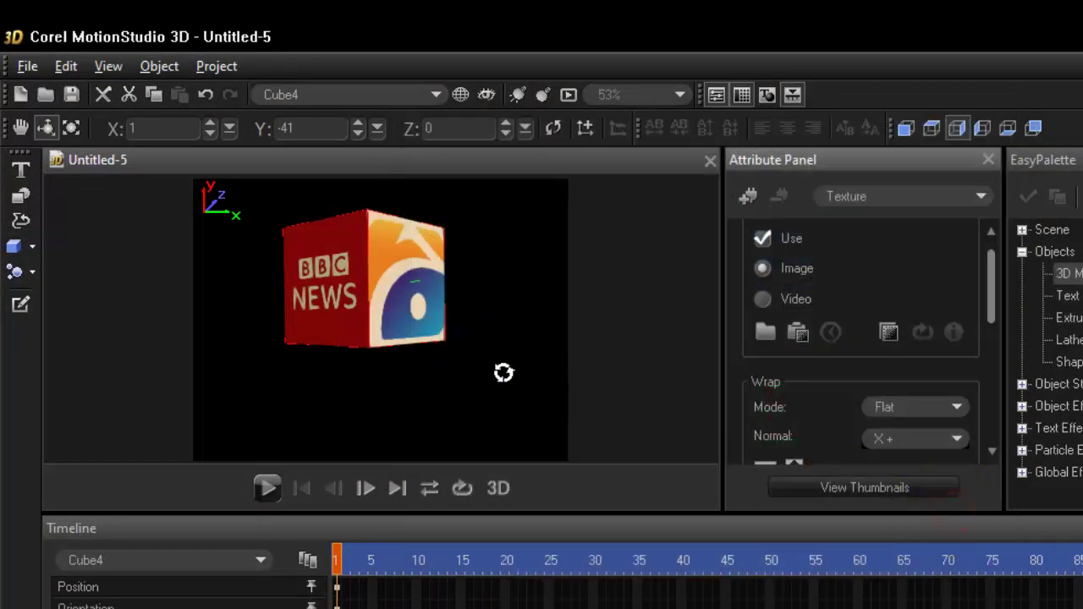
Turn the cube to show its X - side face and apply the geo logo image as that face's texture.
left_click_drag(326, 283, 411, 285)
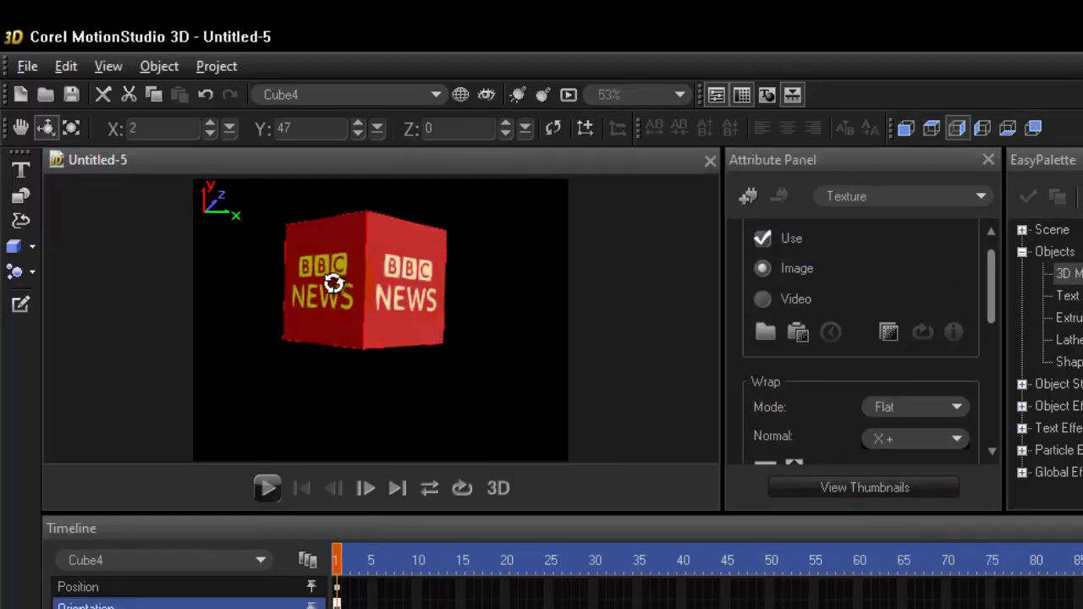
left_click(982, 129)
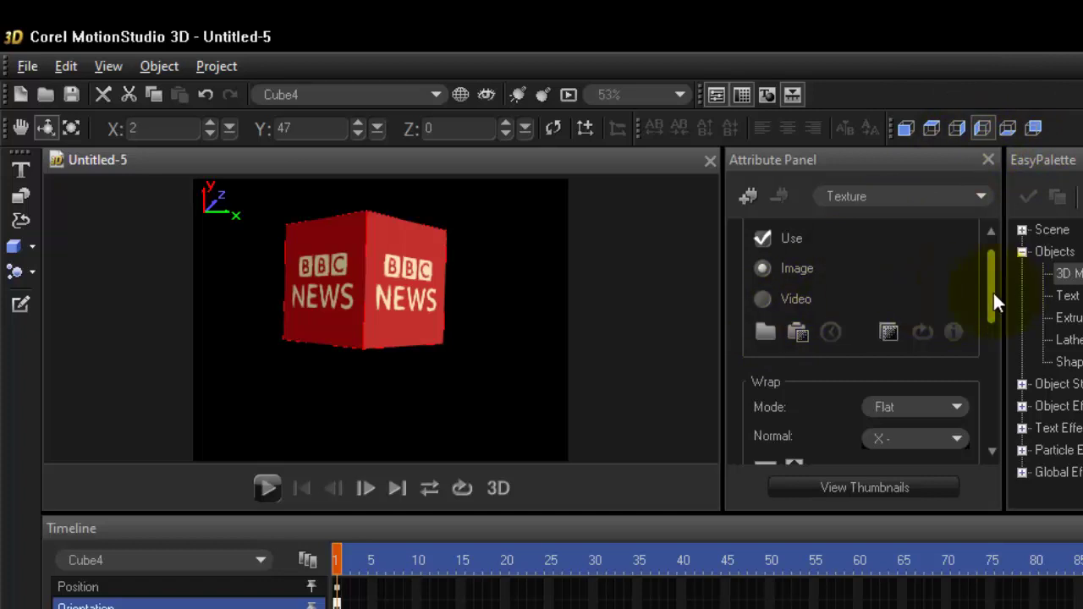
left_click_drag(994, 303, 987, 290)
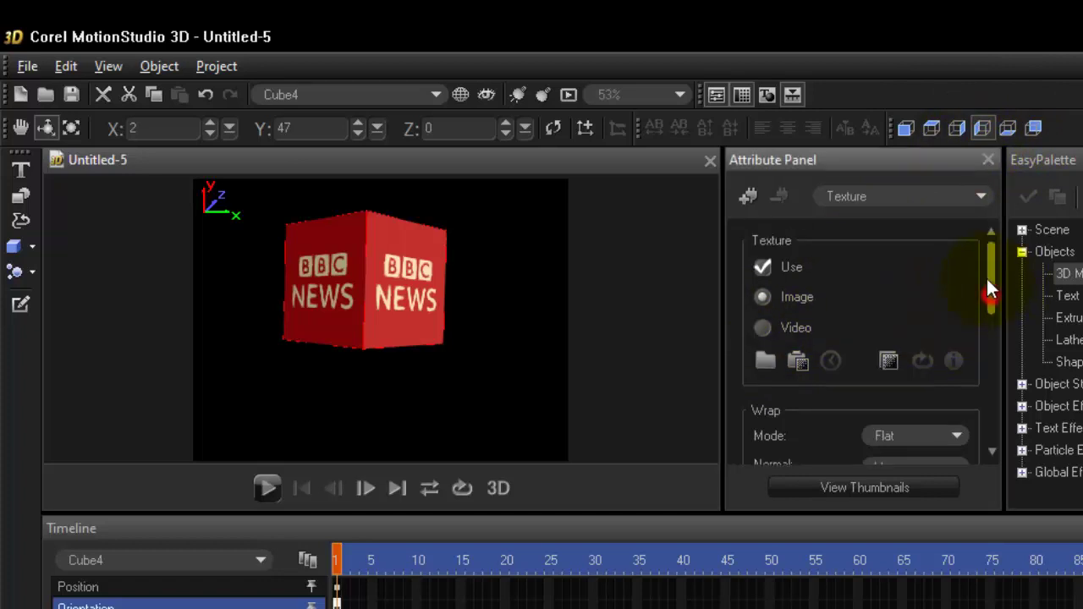
left_click(854, 195)
left_click(844, 233)
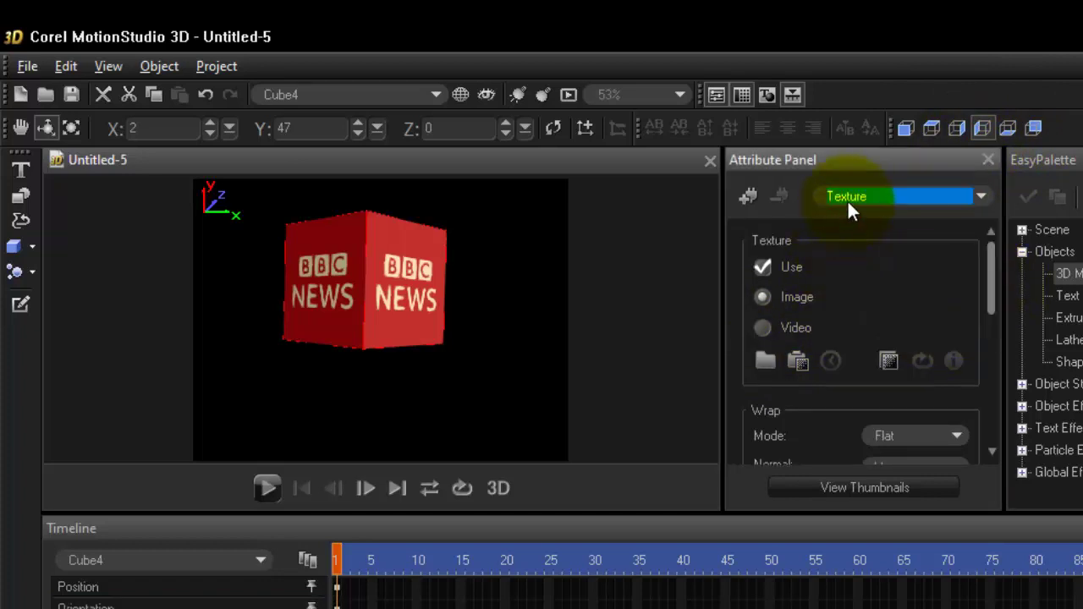
left_click(764, 359)
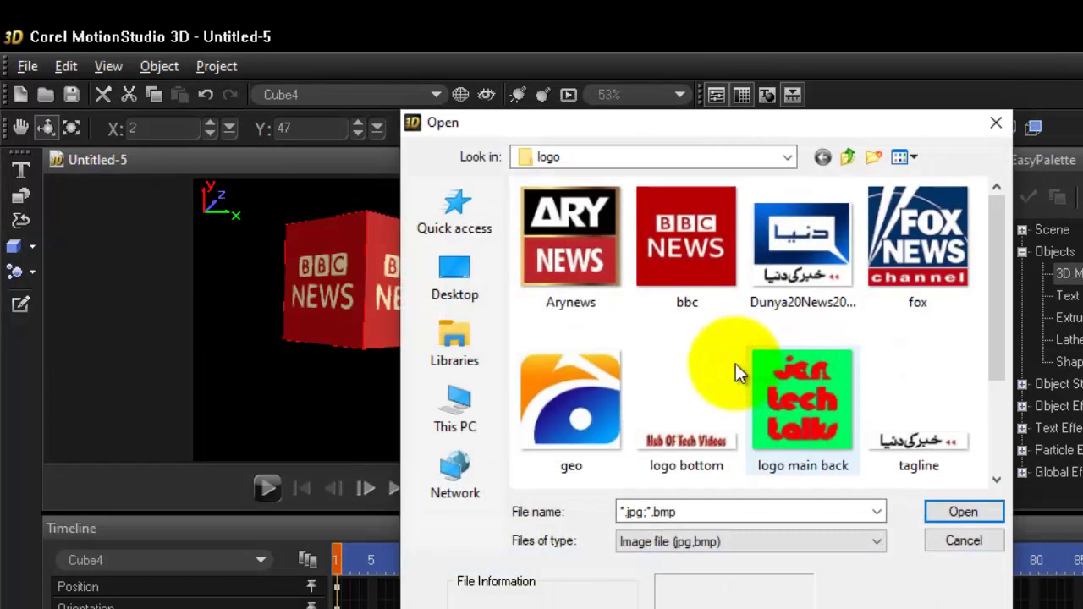
left_click(574, 396)
left_click(940, 510)
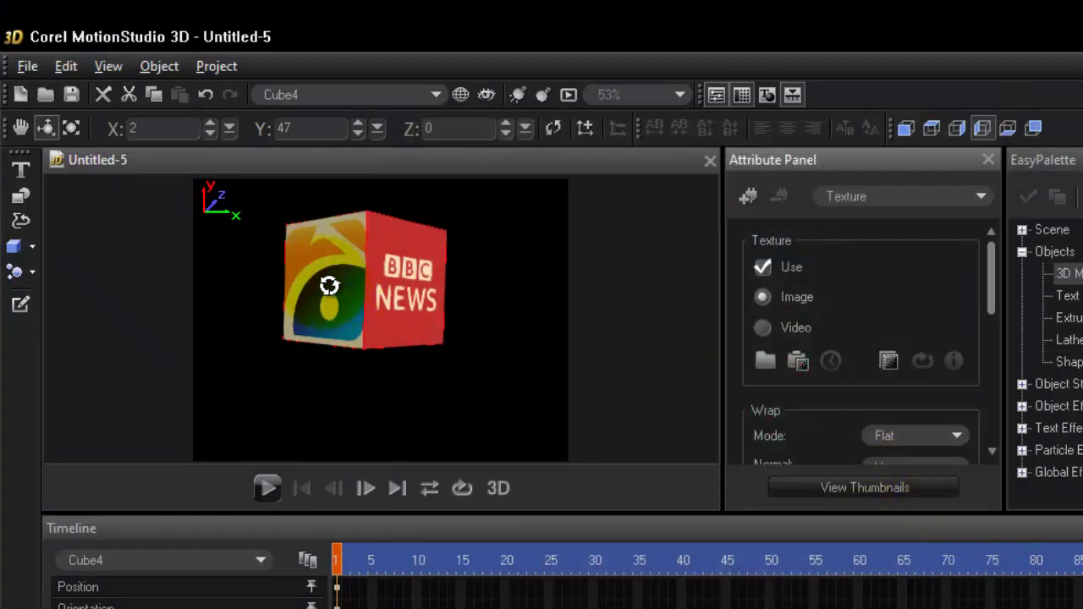
Turn the cube's front face forward again and set its Y rotation to 0.
left_click_drag(405, 286, 358, 282)
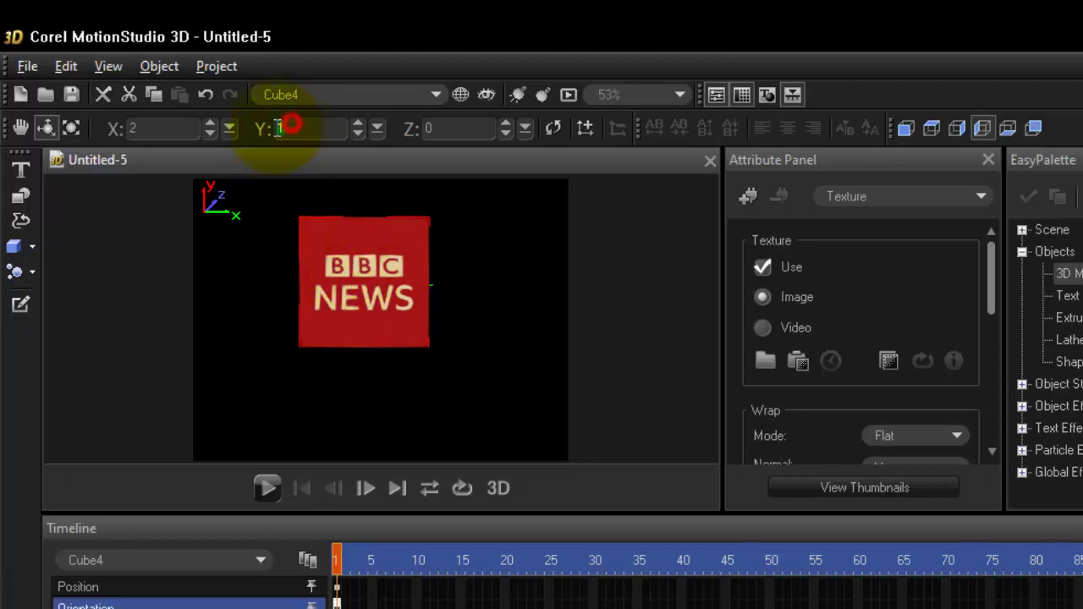
type("0")
left_click(132, 127)
left_click(396, 296)
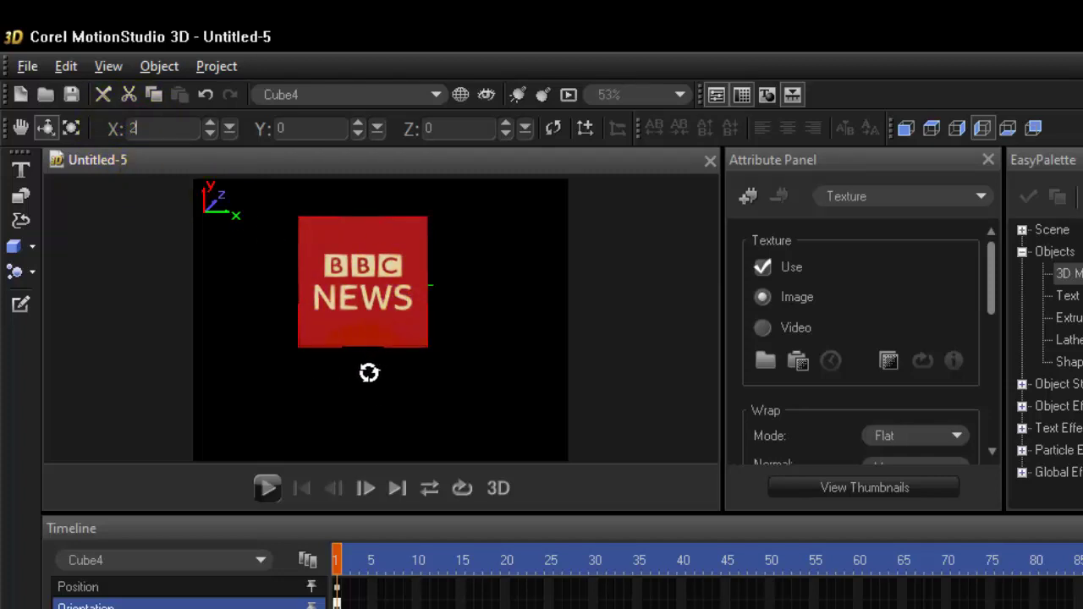
Add a second cube primitive to the scene, undoing any accidental rotation of the large cube.
left_click(31, 243)
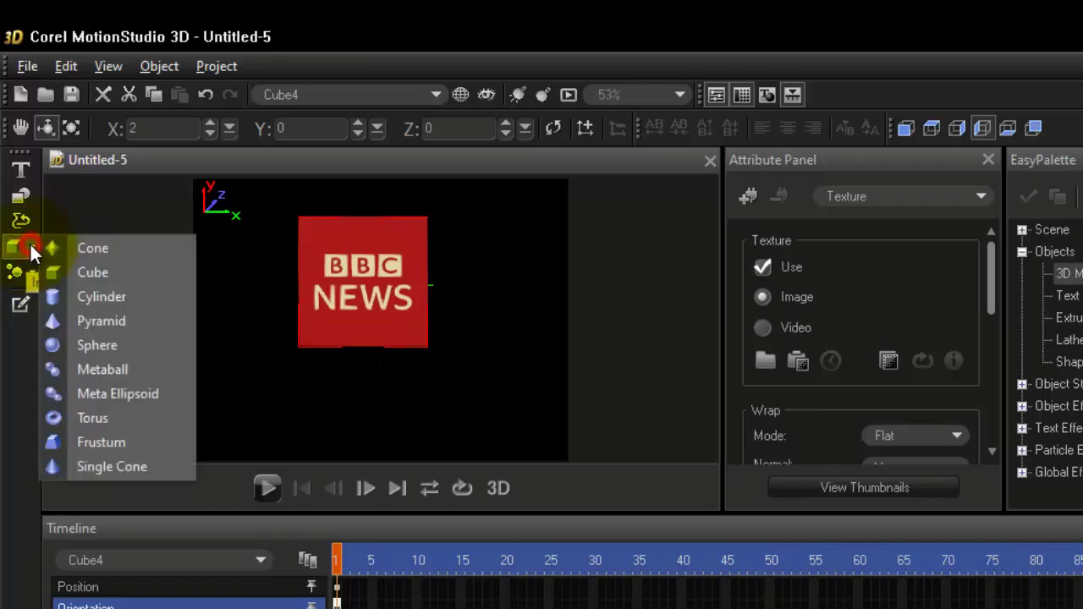
left_click(89, 271)
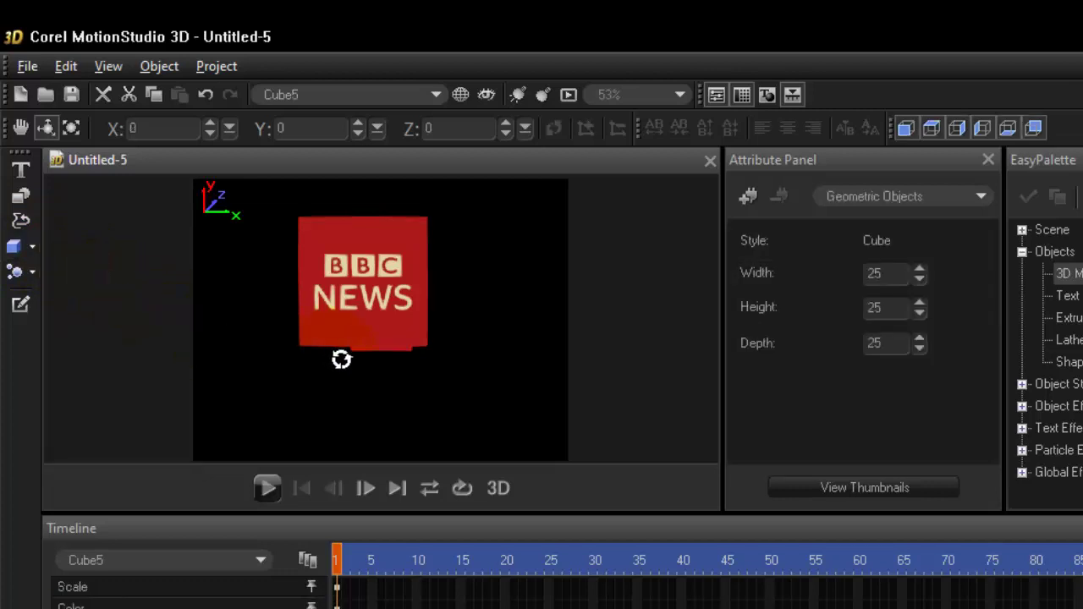
left_click(353, 286)
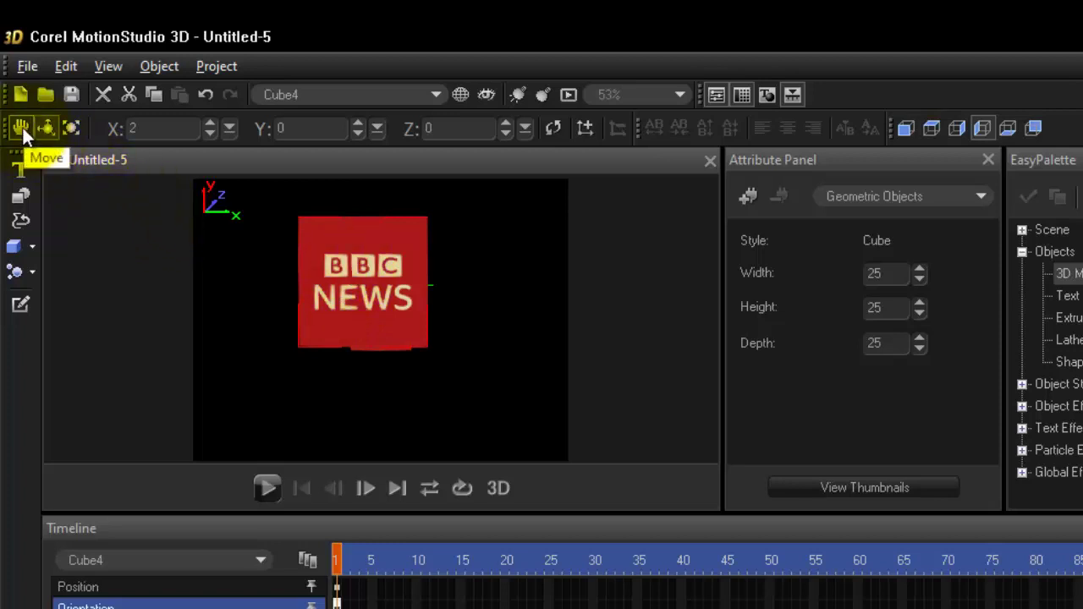
mouse_move(375, 276)
left_mouse_down()
mouse_move(398, 279)
mouse_move(377, 278)
left_mouse_up()
key("ctrl+z")
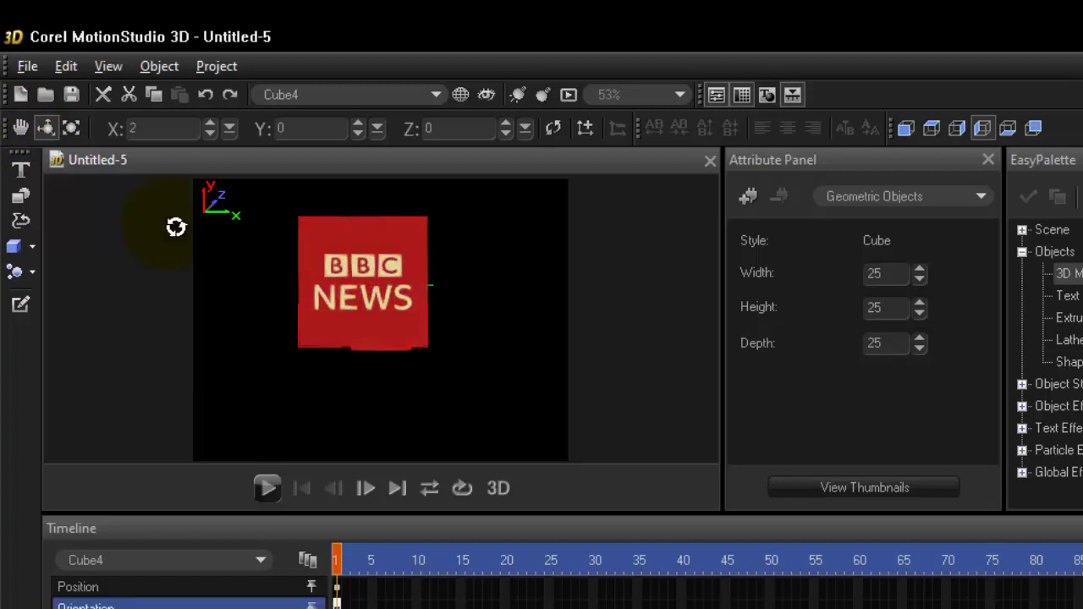
Move the large cube aside to about X 156, Y 96, and lower the small cube to about X 4, Y -85.
left_click(22, 126)
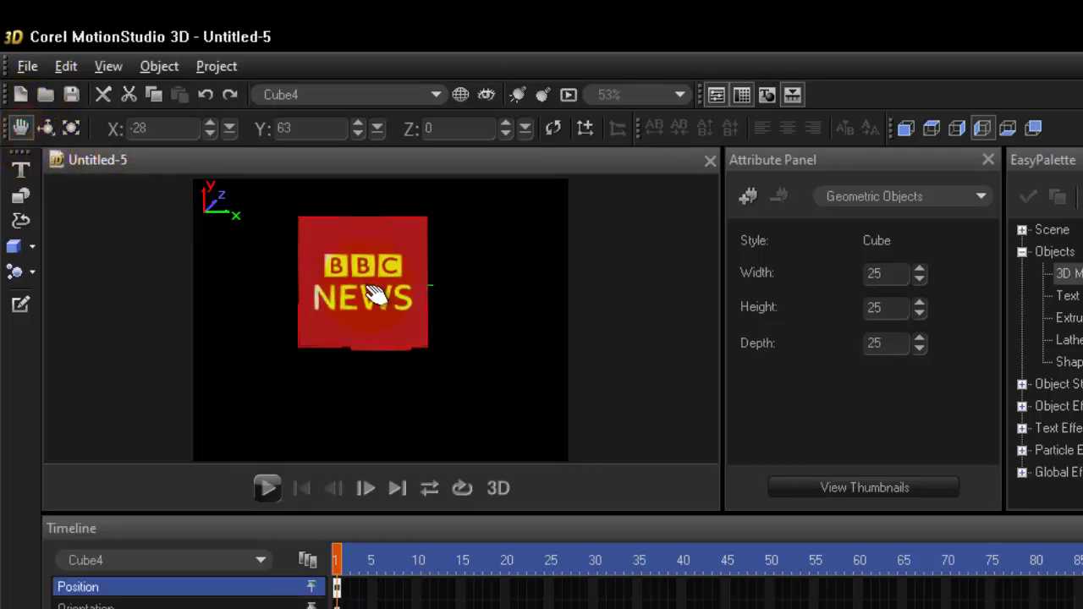
left_click_drag(368, 286, 514, 262)
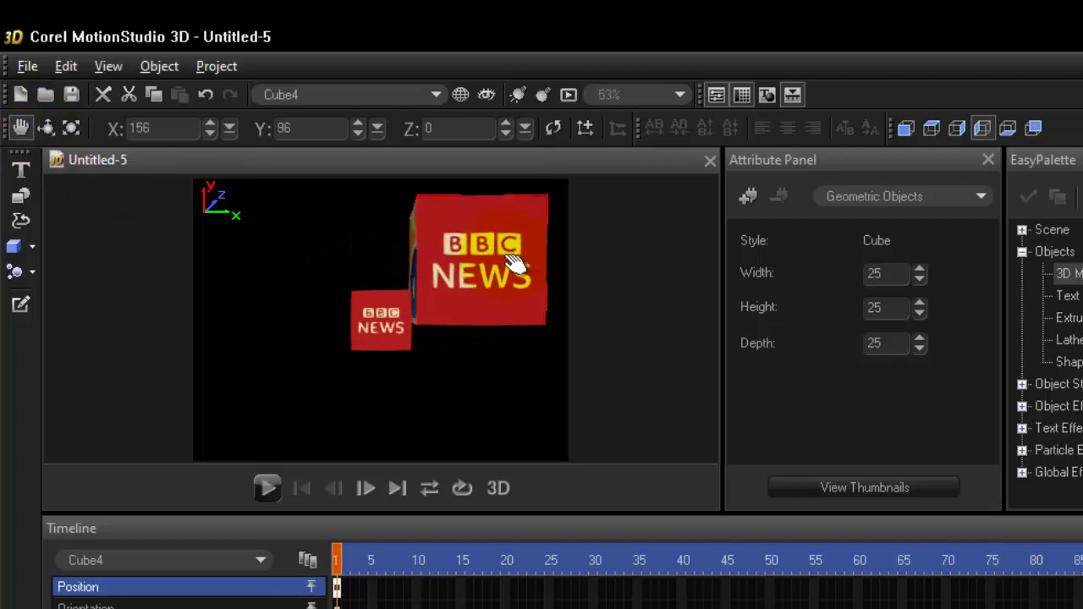
left_click(383, 332)
left_click_drag(383, 331, 381, 404)
Bring the large cube back to the middle of the scene and set its position to X 0, Y 0.
left_click(467, 279)
left_click_drag(467, 279, 324, 281)
left_click_drag(300, 129, 267, 130)
type("0")
left_click(144, 127)
double_click(144, 127)
type("0")
left_click(370, 132)
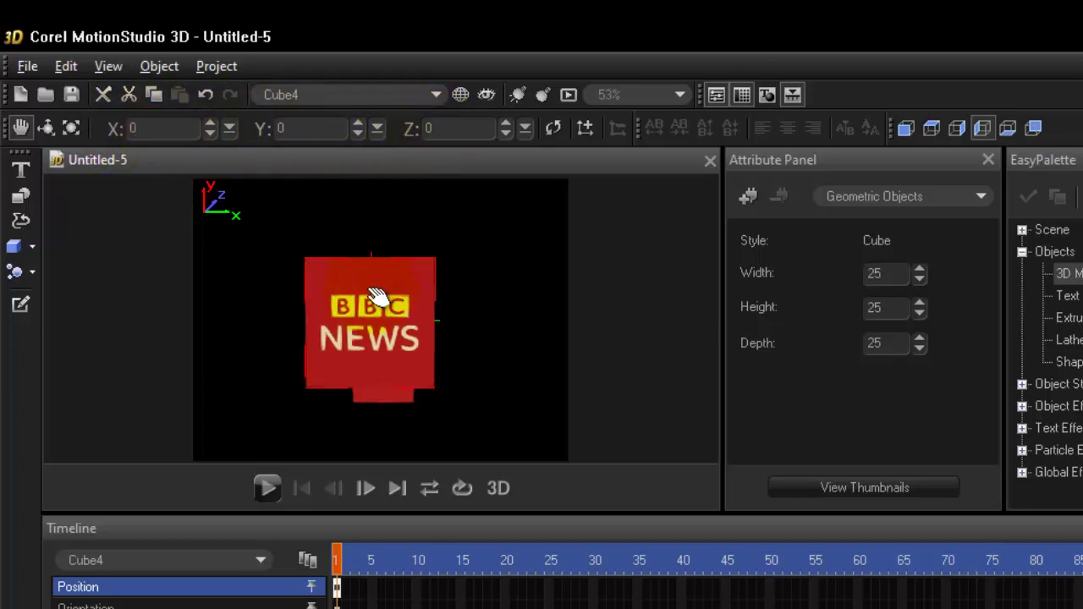
left_click_drag(376, 301, 374, 286)
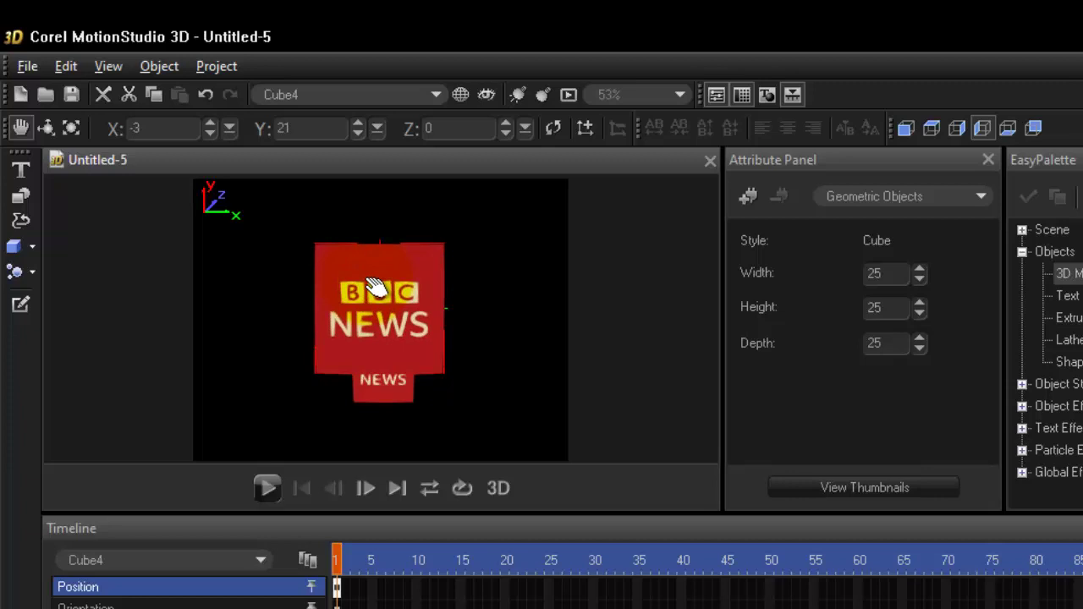
key("ctrl+z")
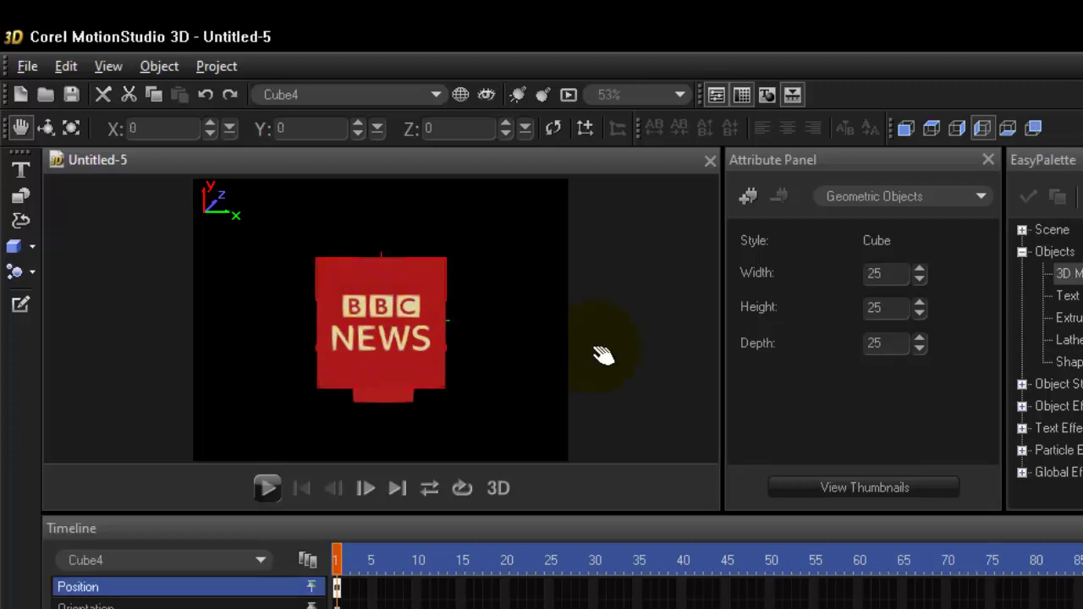
Separate the cubes vertically, with the large one at Y 34 and the small one beneath it at about X -1, Y -140.
left_click(386, 406)
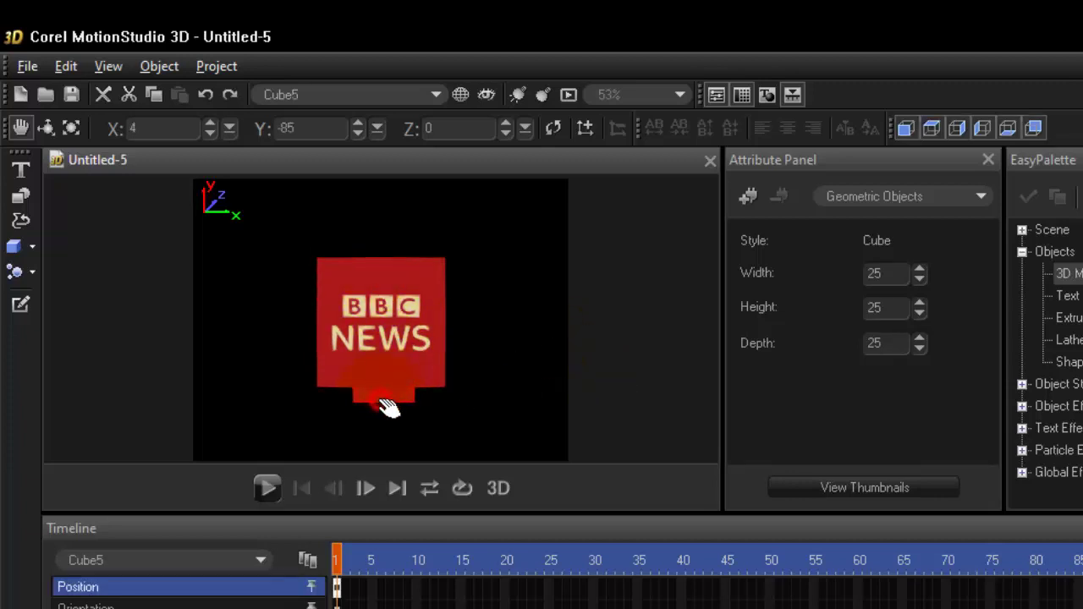
left_click_drag(387, 404, 387, 466)
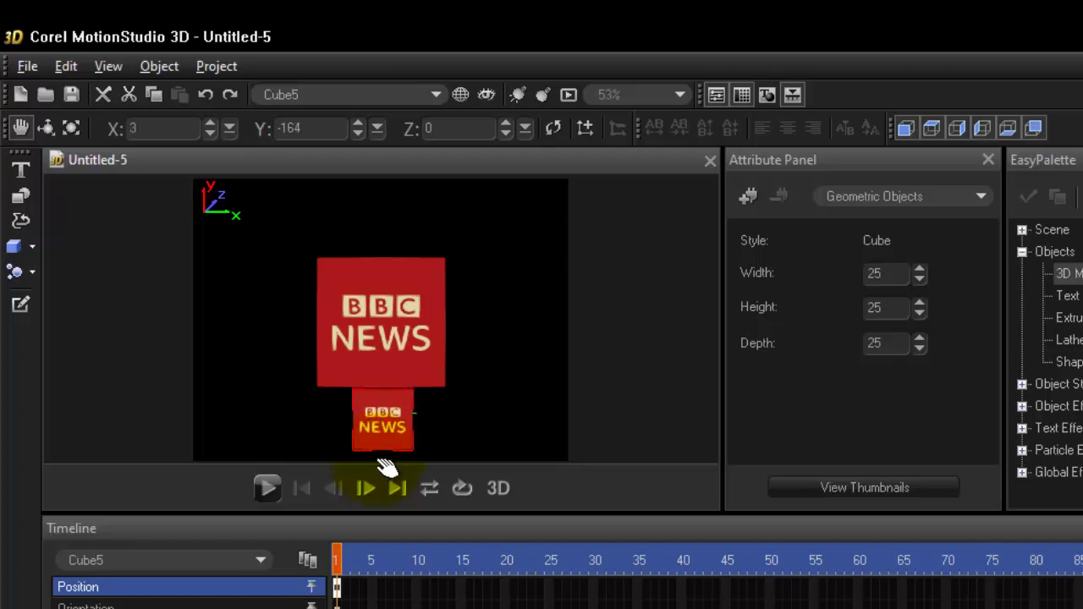
left_click(380, 333)
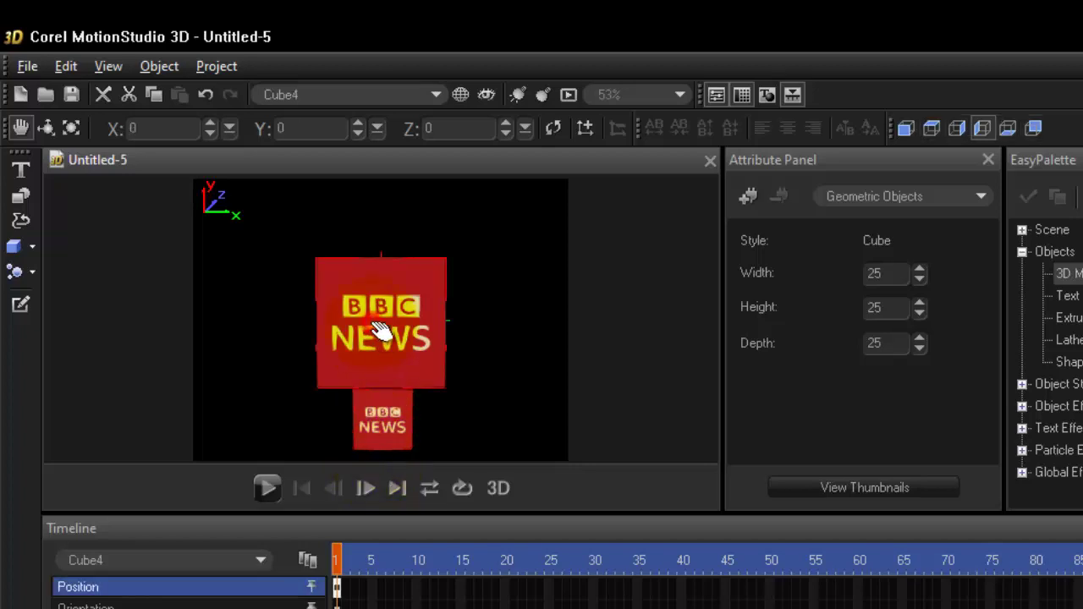
left_click_drag(381, 330, 381, 321)
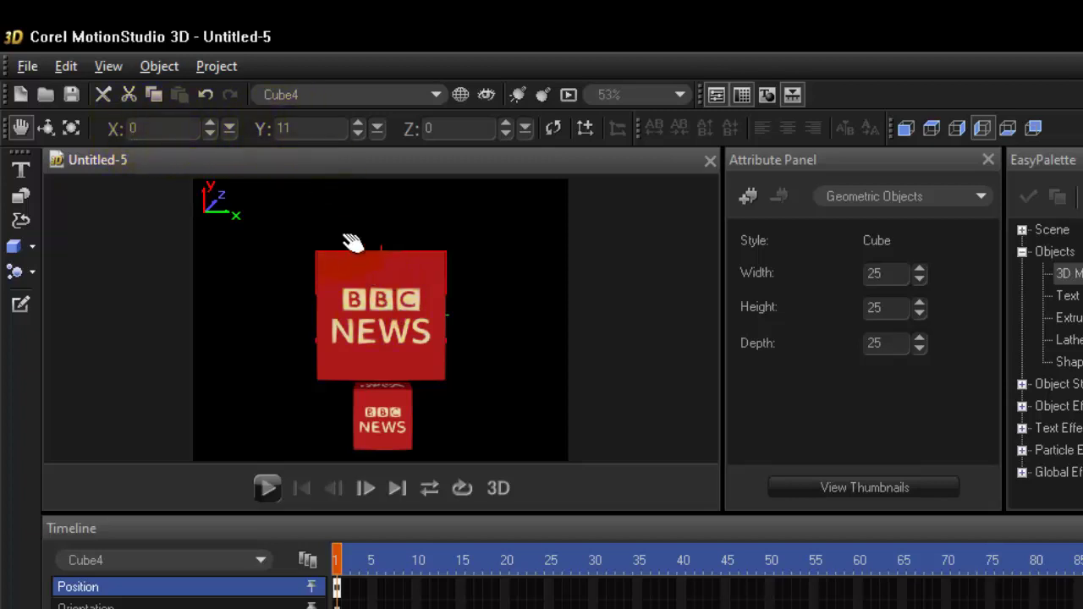
left_click(357, 123)
left_click_drag(357, 124, 356, 123)
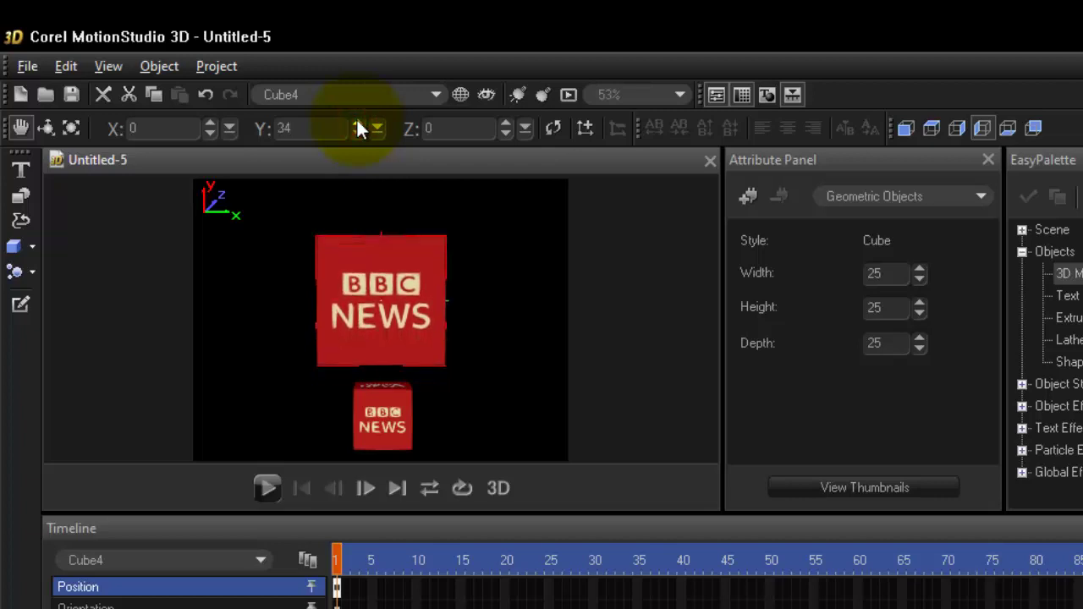
left_click(381, 415)
left_click_drag(385, 415, 382, 395)
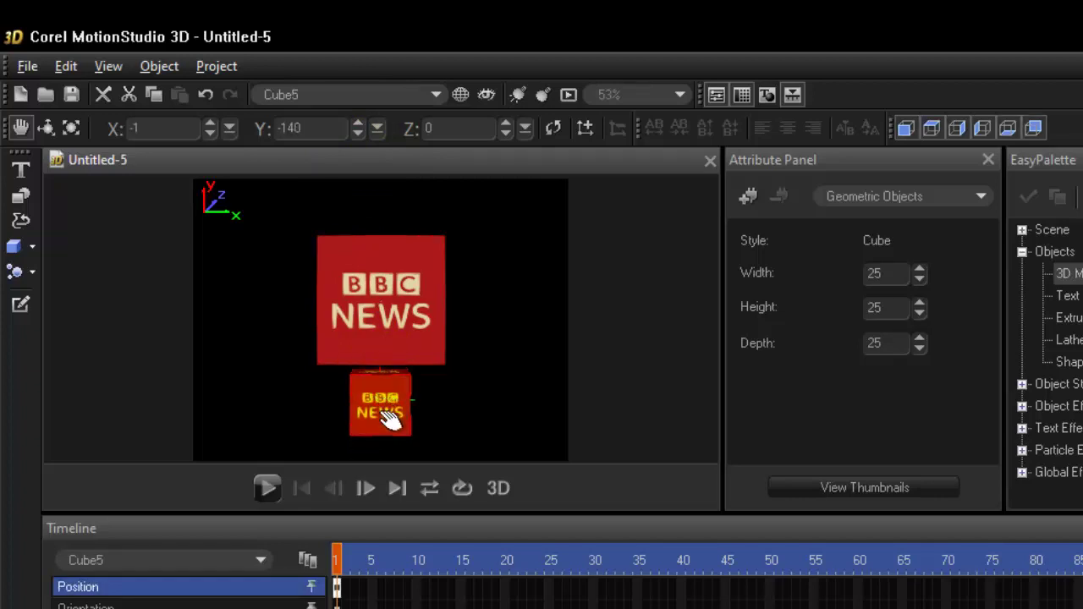
Resize the small cube into a flat bar with scale X 200 and Y 50.
left_click(71, 127)
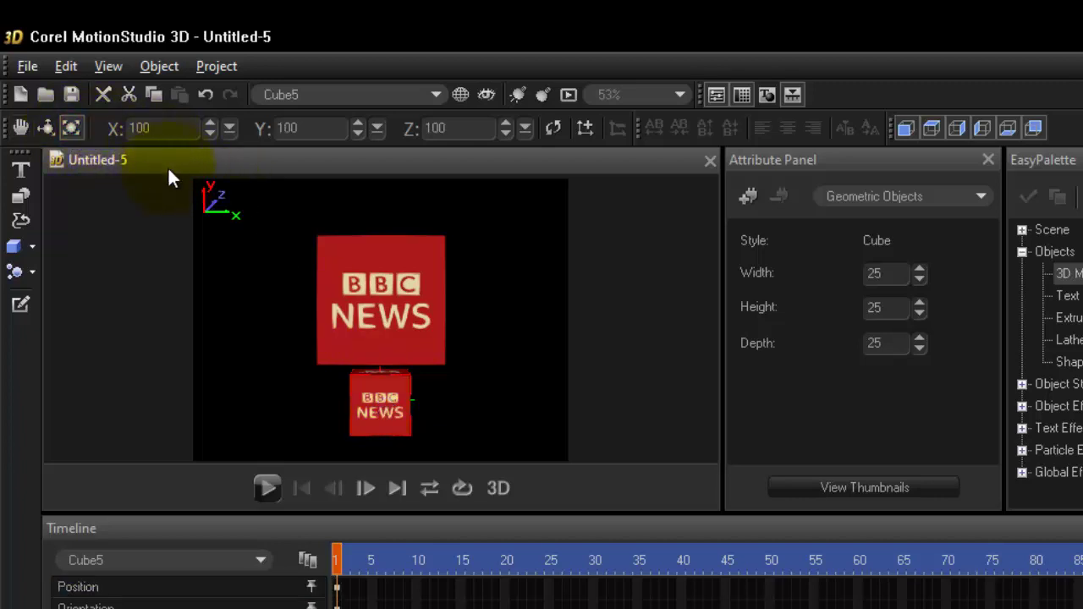
left_click(148, 128)
left_click_drag(310, 127, 277, 128)
type("50")
left_click(156, 133)
left_click_drag(156, 128, 127, 126)
type("200")
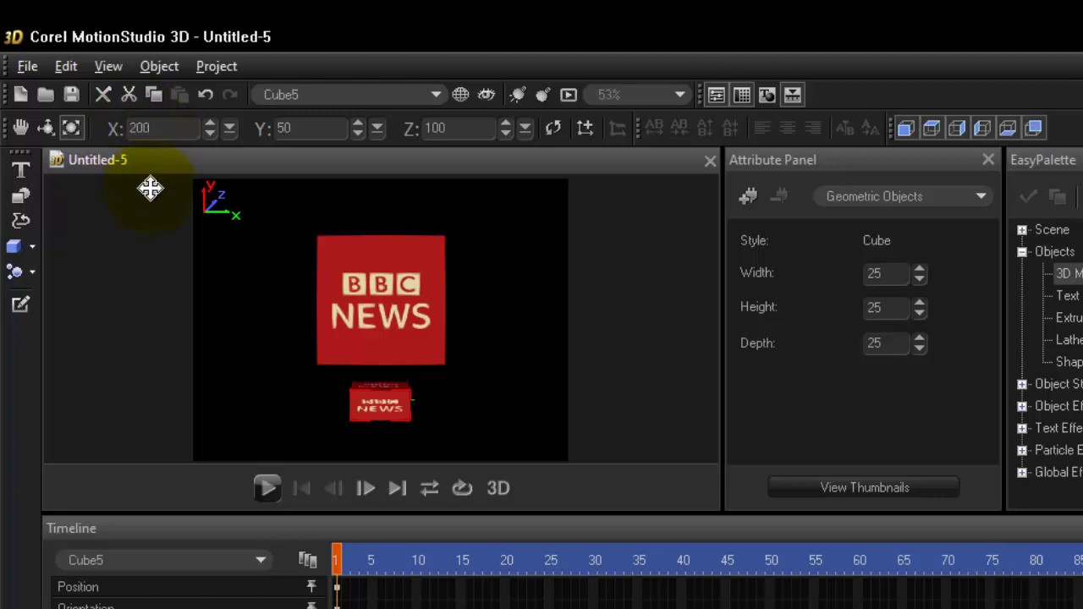
key("Return")
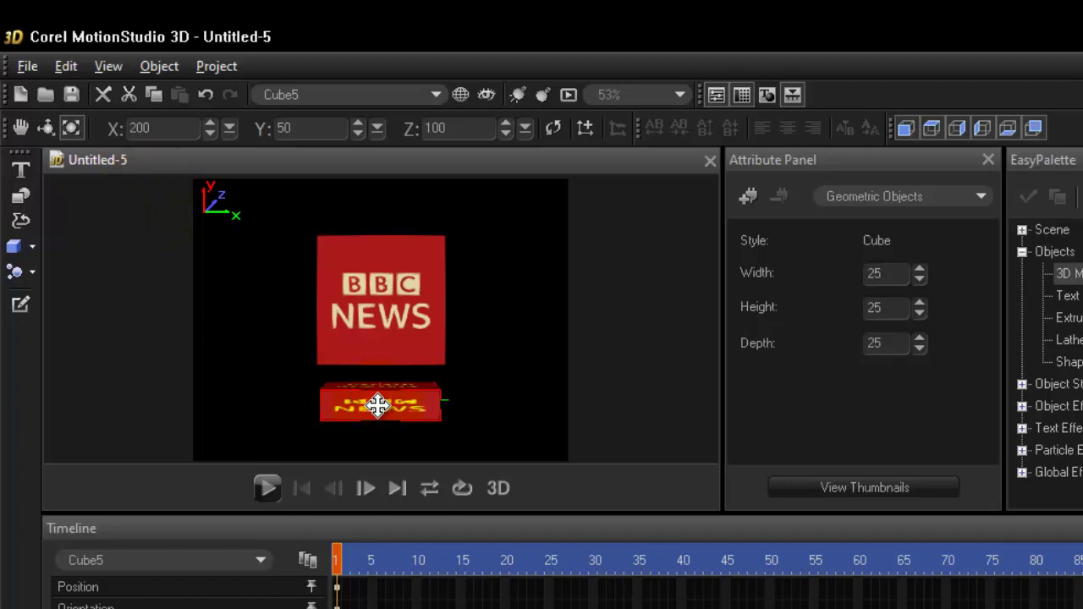
left_click_drag(377, 406, 376, 402)
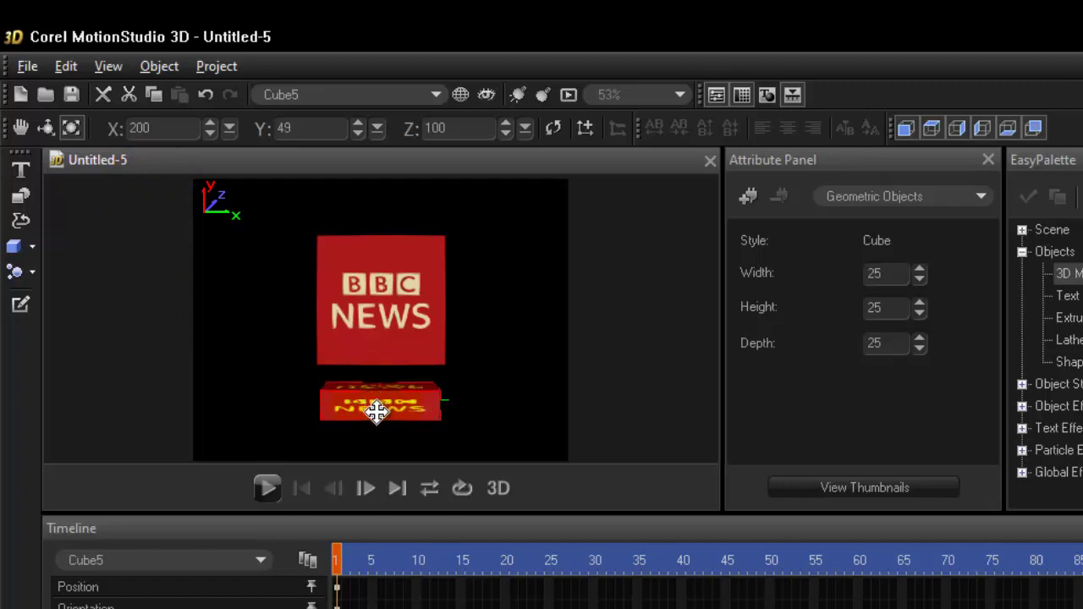
key("ctrl+z")
Move the flat bar up close beneath the large cube, to about X 1, Y -108.
left_click(115, 184)
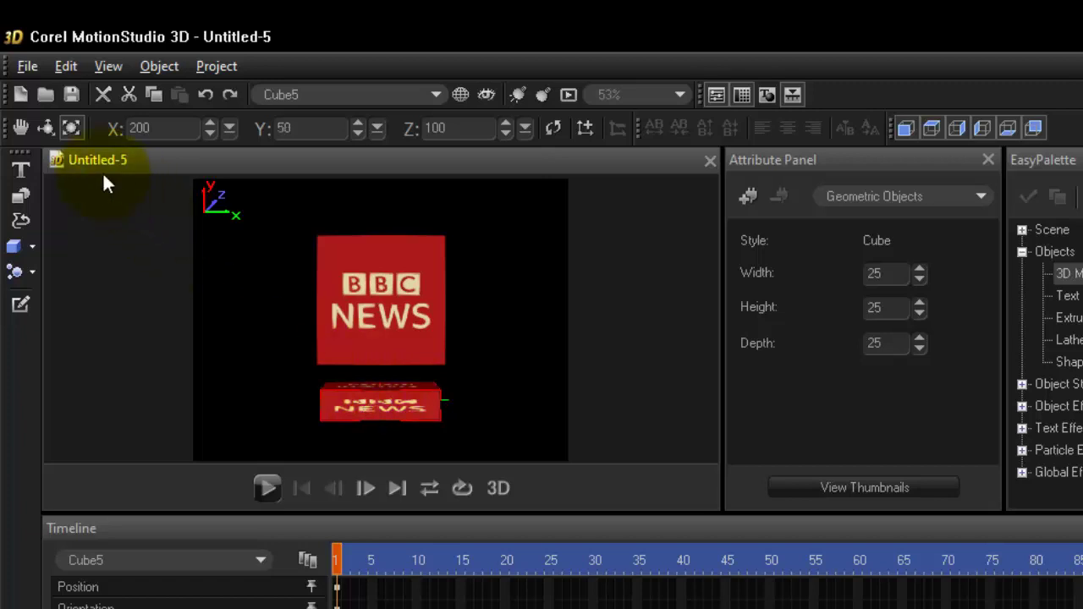
left_click(23, 127)
left_click_drag(372, 410, 374, 400)
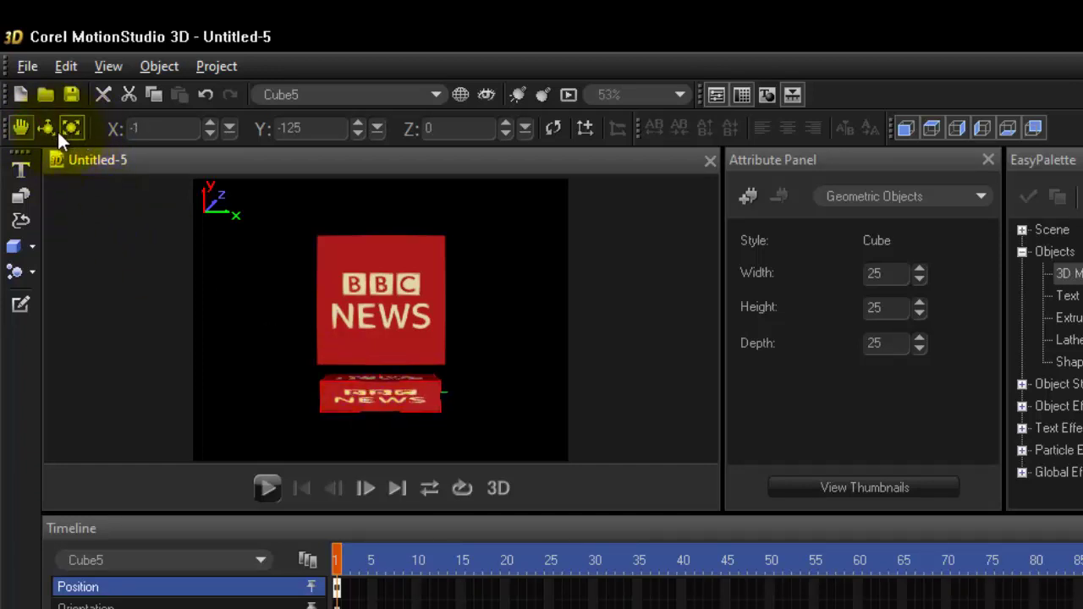
left_click_drag(374, 399, 375, 384)
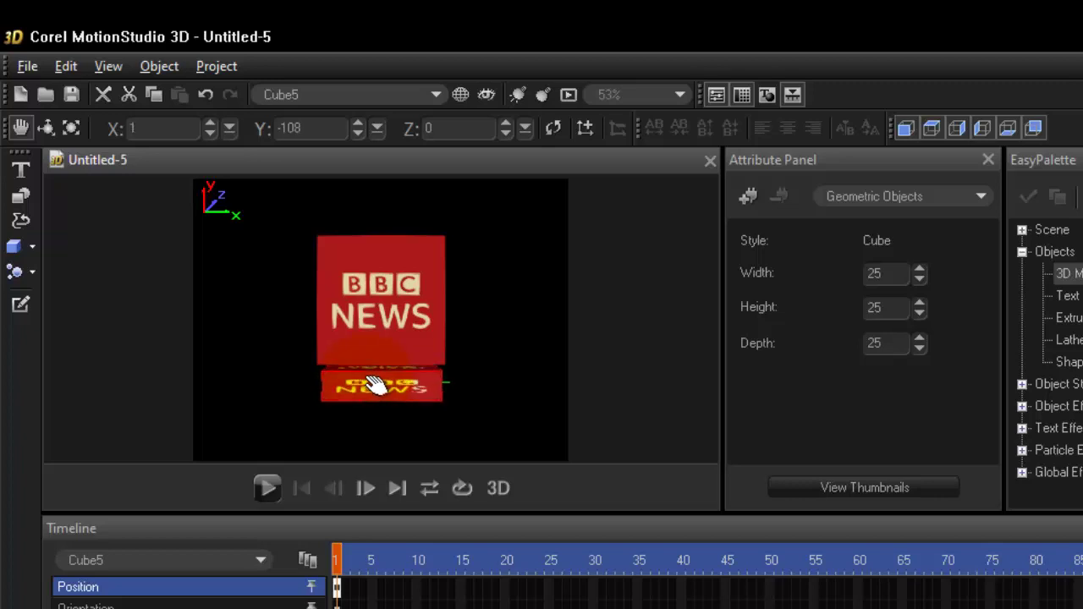
Compare the scale values of the flat bar and the large cube, ending with the flat bar selected.
left_click(72, 126)
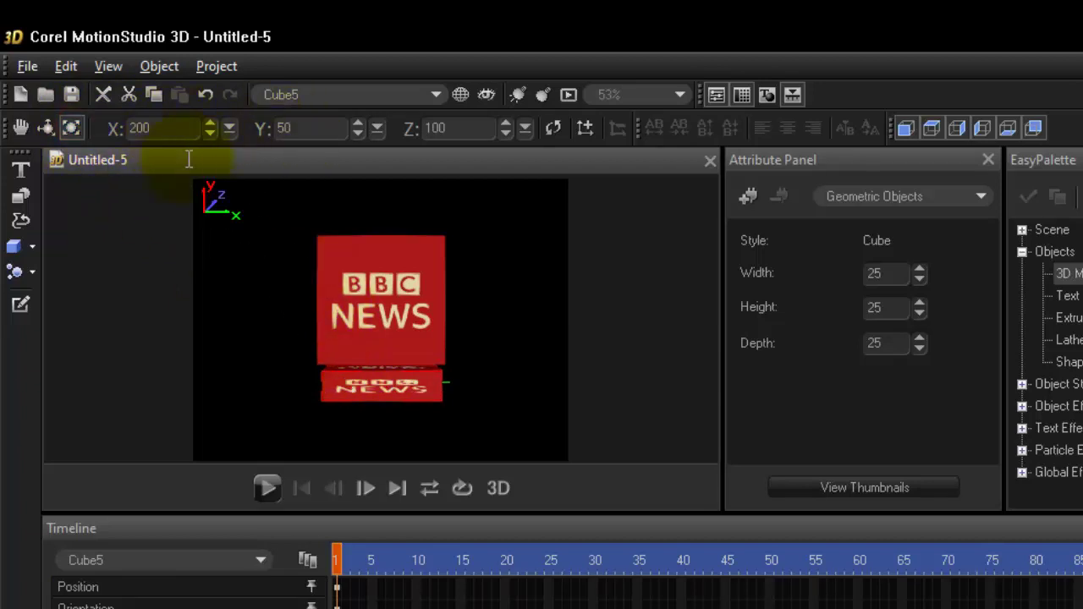
left_click(378, 241)
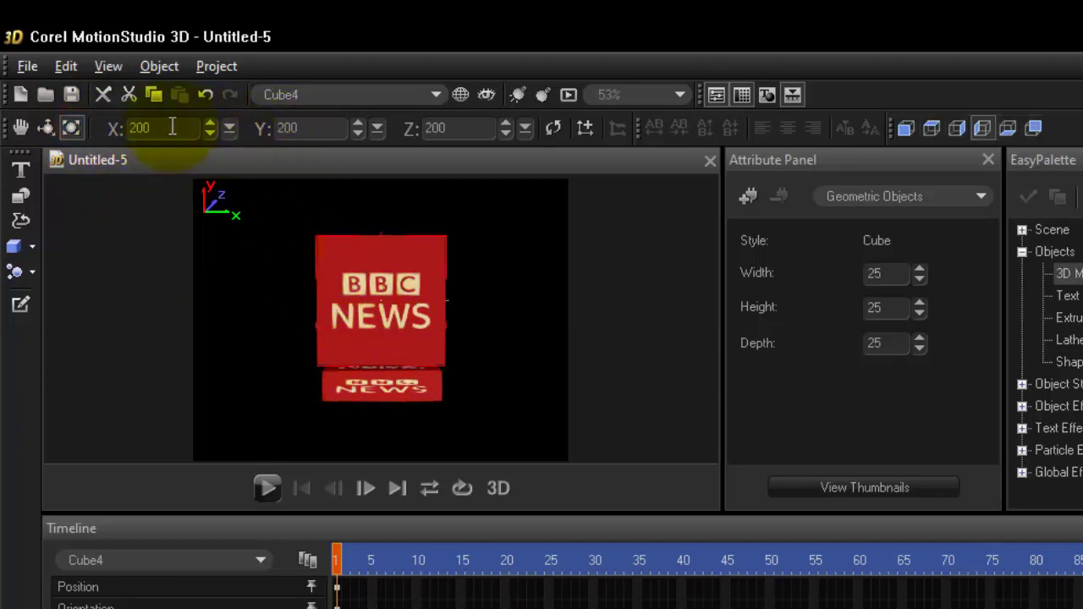
left_click(374, 383)
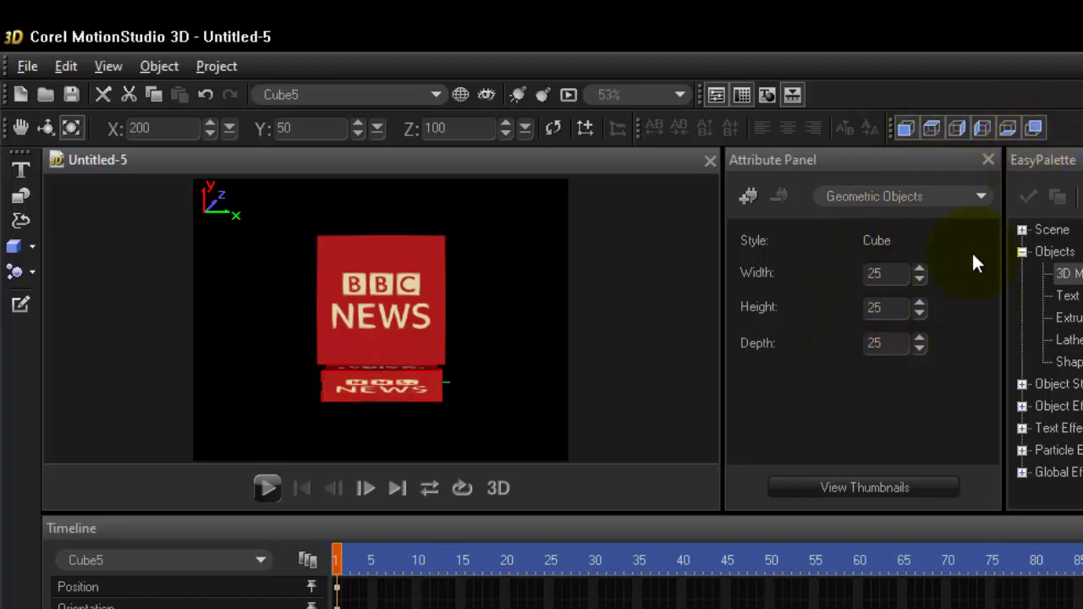
Load the "logo bottom" image from the logo folder as the flat bar's texture.
left_click(980, 200)
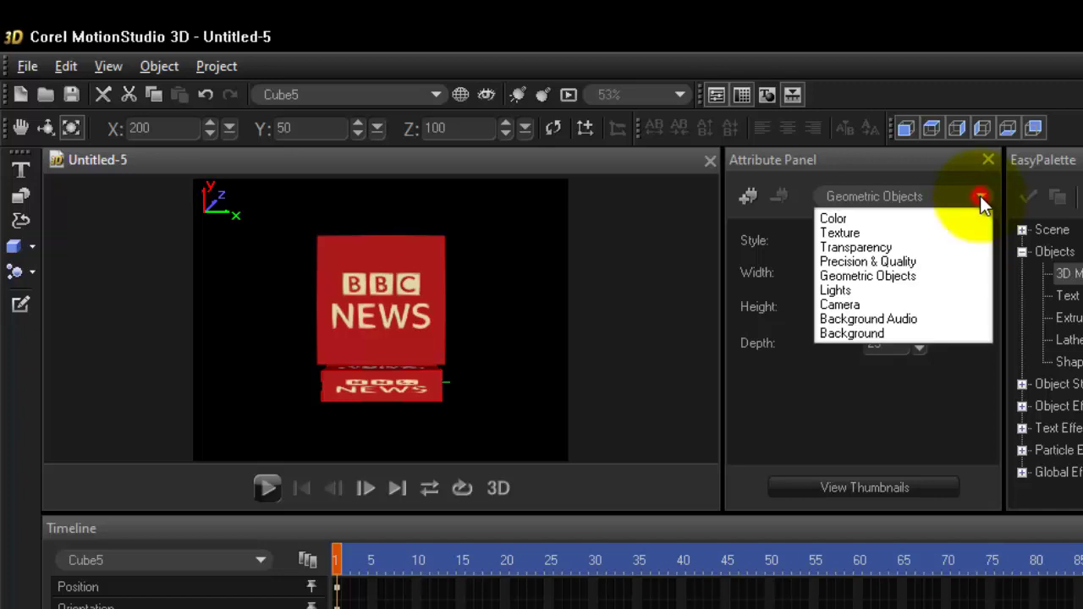
left_click(849, 235)
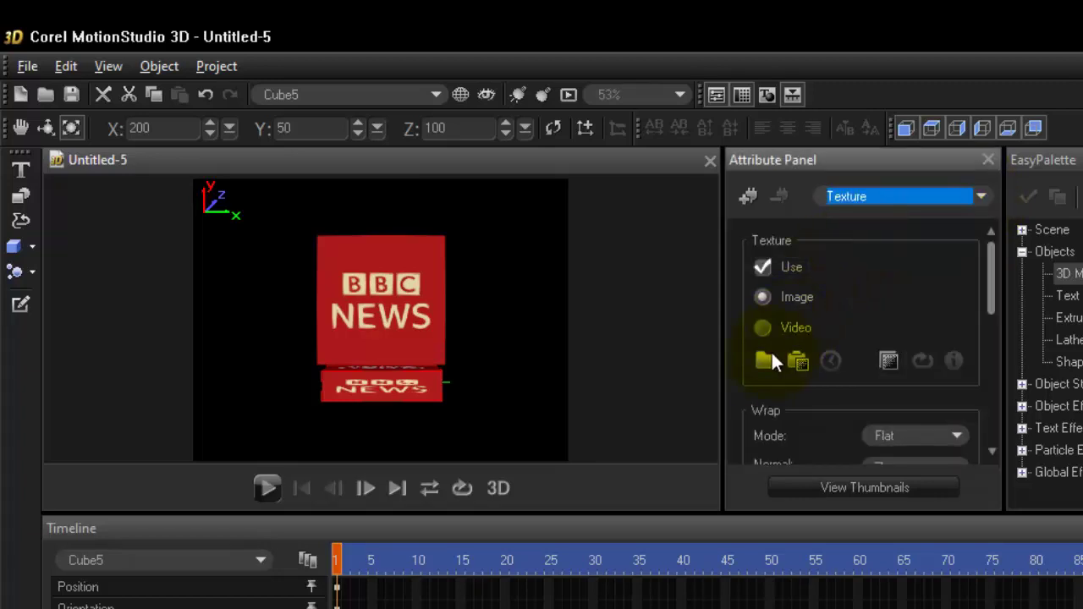
left_click(766, 363)
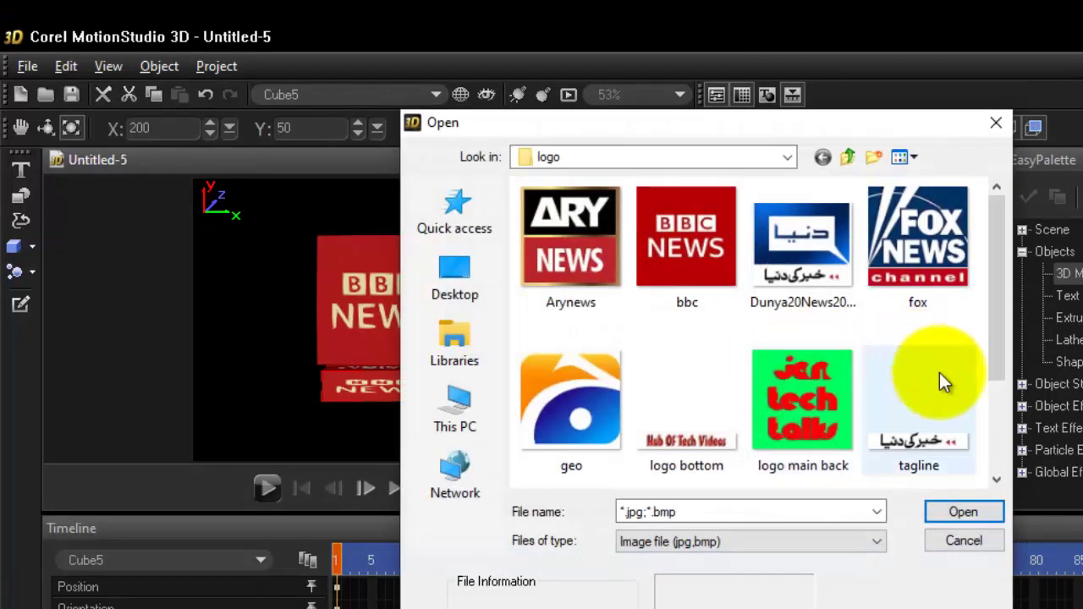
left_click(925, 445)
scroll(995, 382, "down", 2)
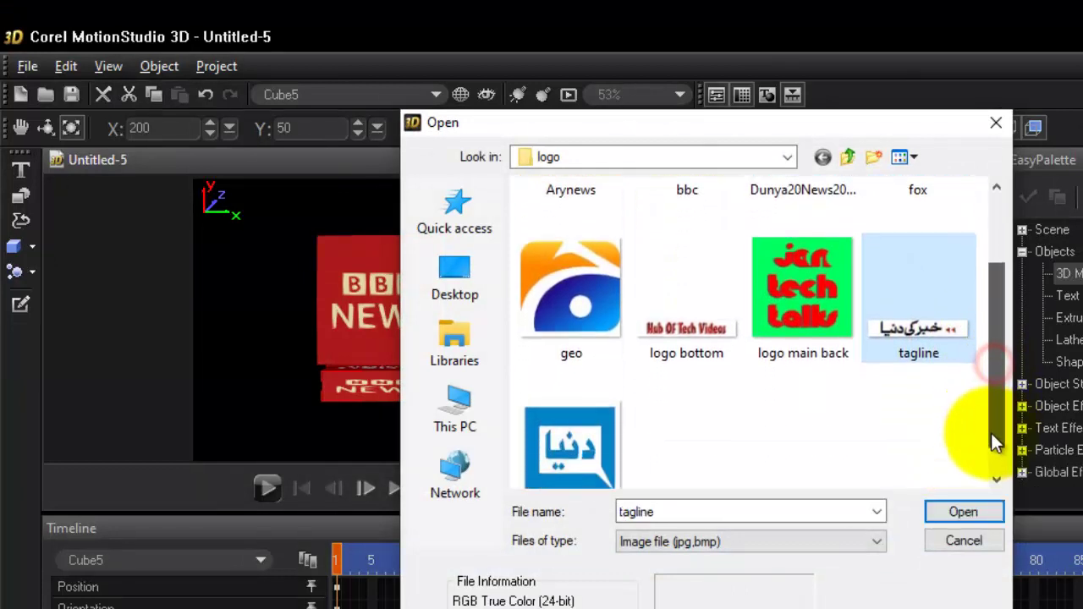
left_click(668, 326)
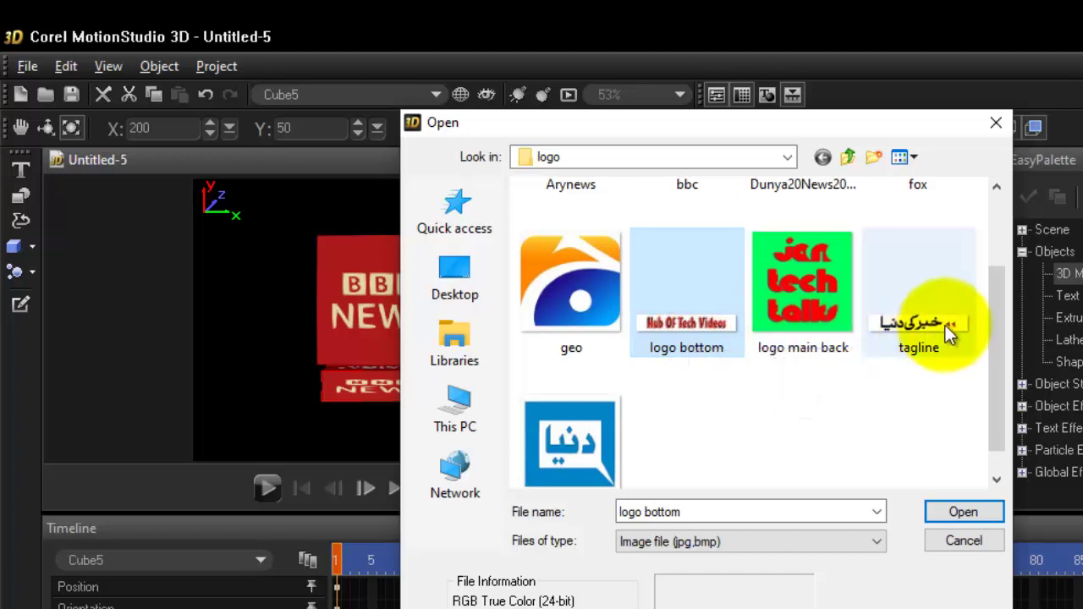
left_click(925, 323)
left_click(709, 332)
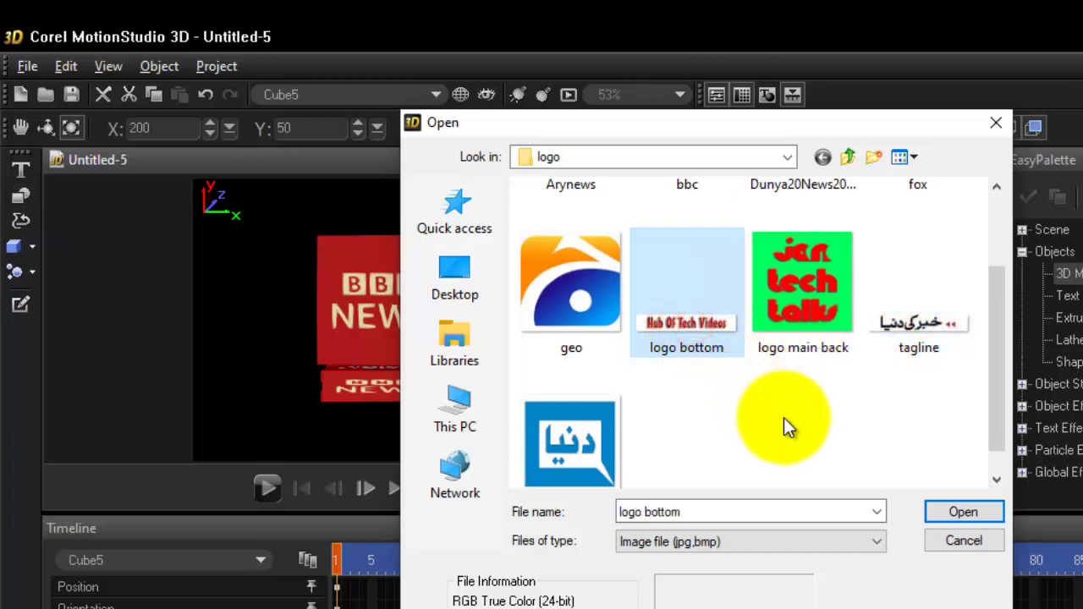
left_click(947, 510)
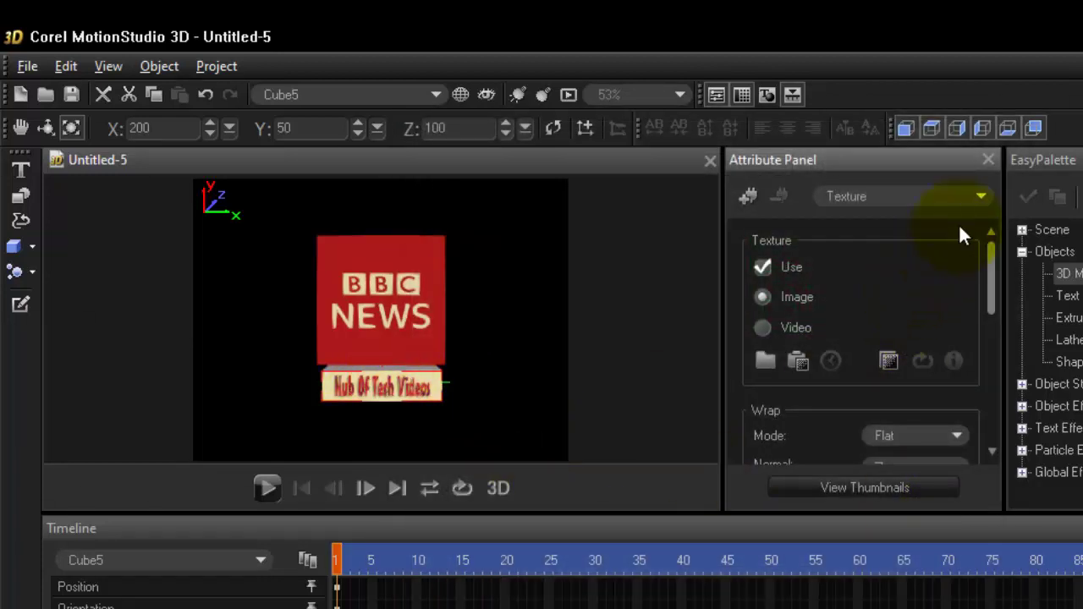
Apply the "tagline" image from the logo folder as the flat bar's texture.
left_click(759, 360)
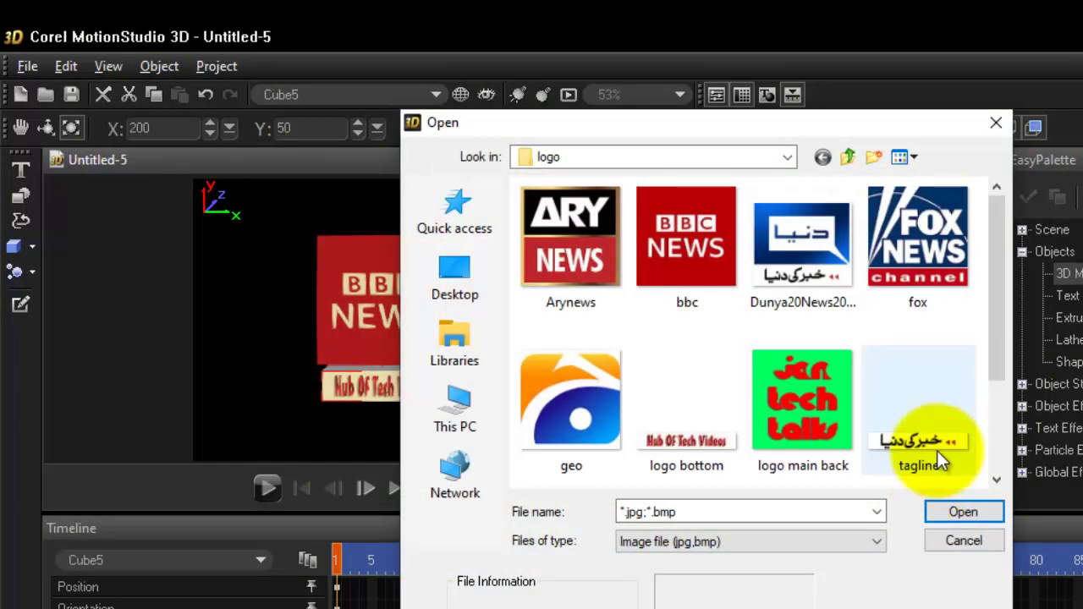
left_click(937, 451)
left_click(962, 511)
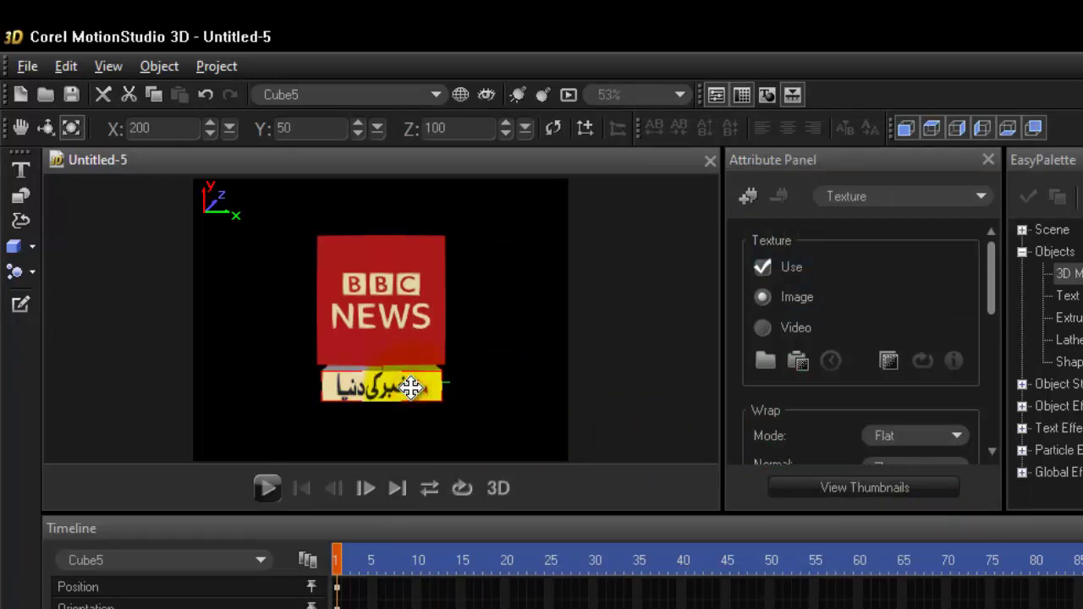
Rotate the flat bar to about X 3, Y -60 to expose its side and set its scale Z to 200.
left_click(46, 127)
left_click_drag(407, 387, 363, 388)
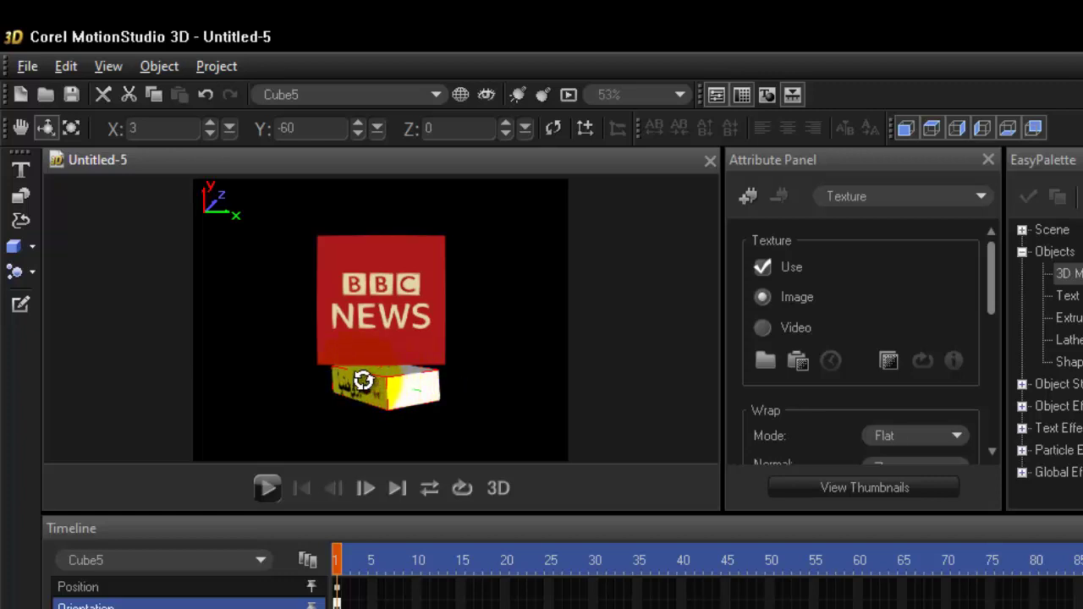
left_click(69, 127)
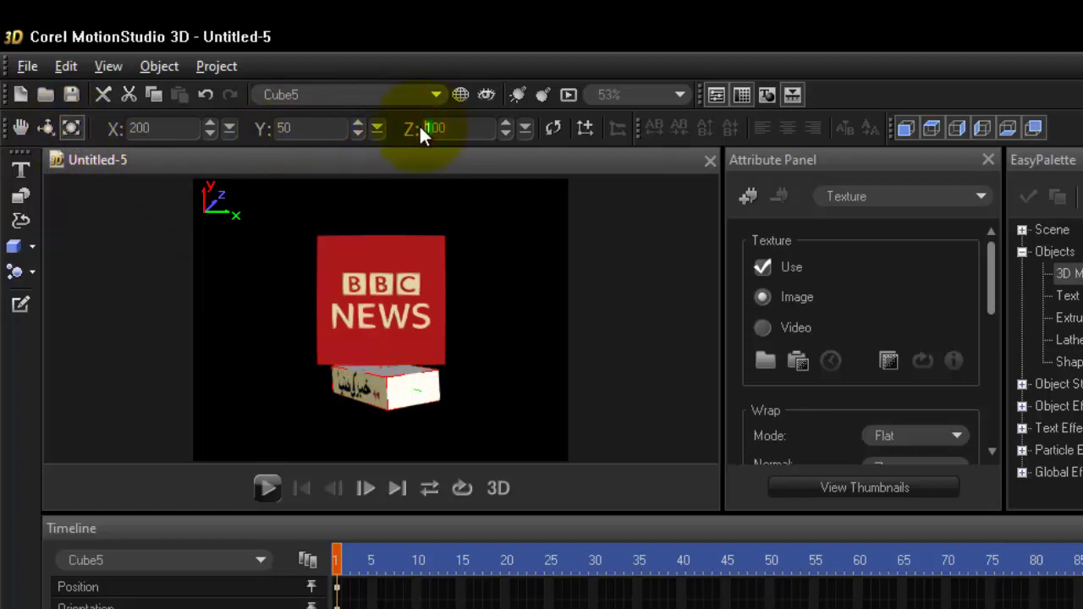
type("2")
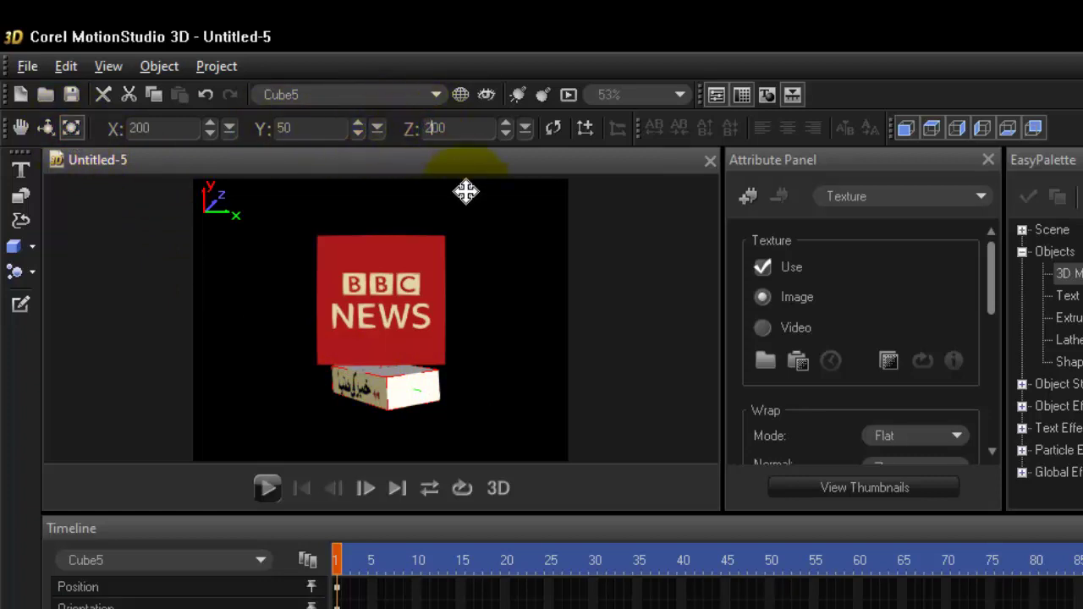
key("Return")
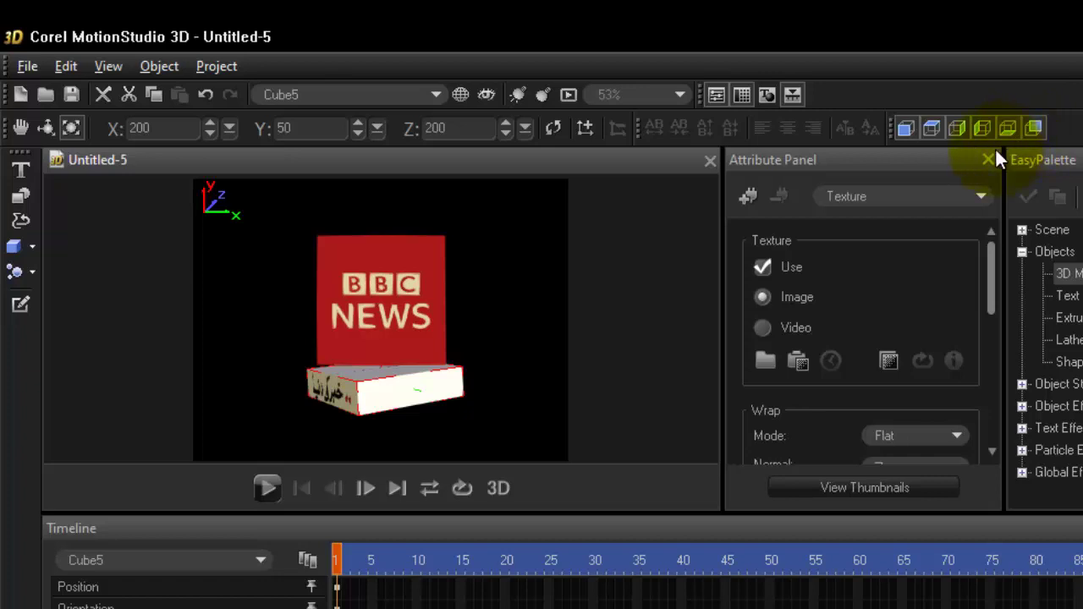
Set the texture normal of the flat bar's right face to X+, keeping the bar's scale at X 200, Y 50.
left_click(959, 125)
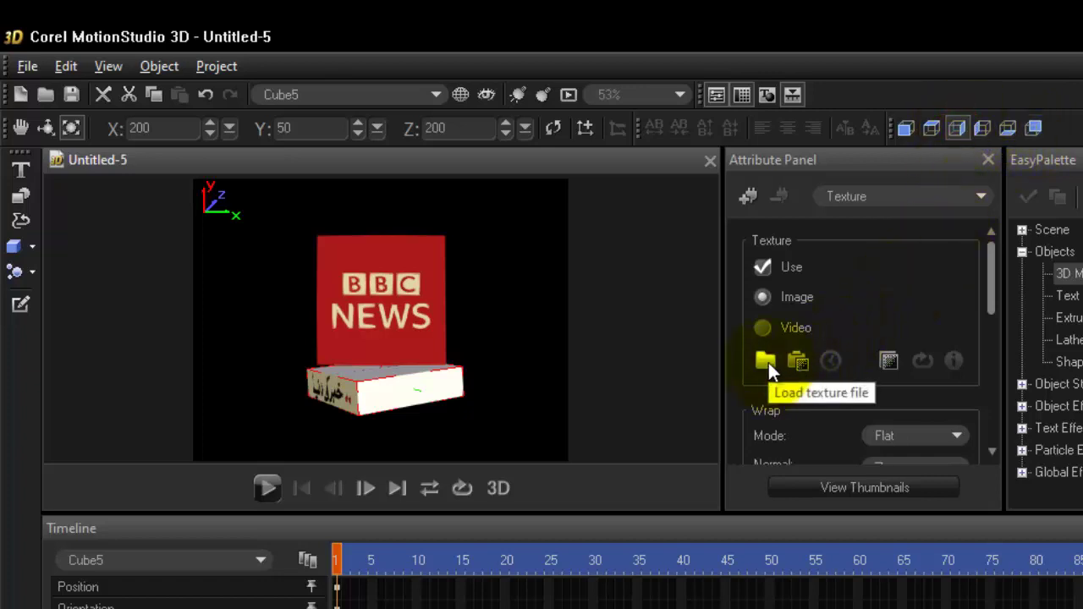
left_click(994, 301)
left_click_drag(993, 302, 1000, 341)
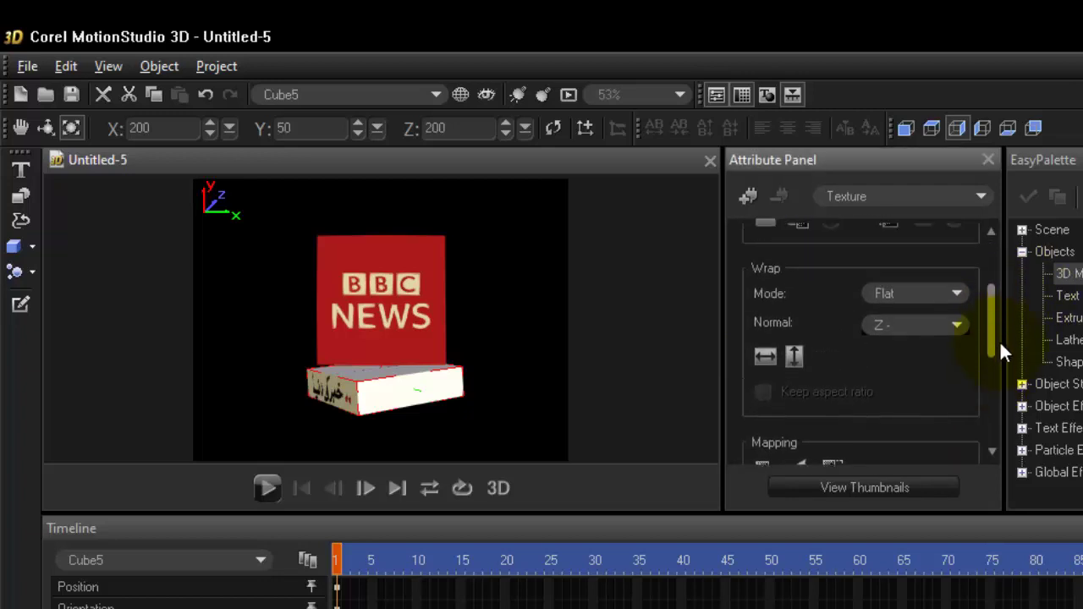
left_click(909, 327)
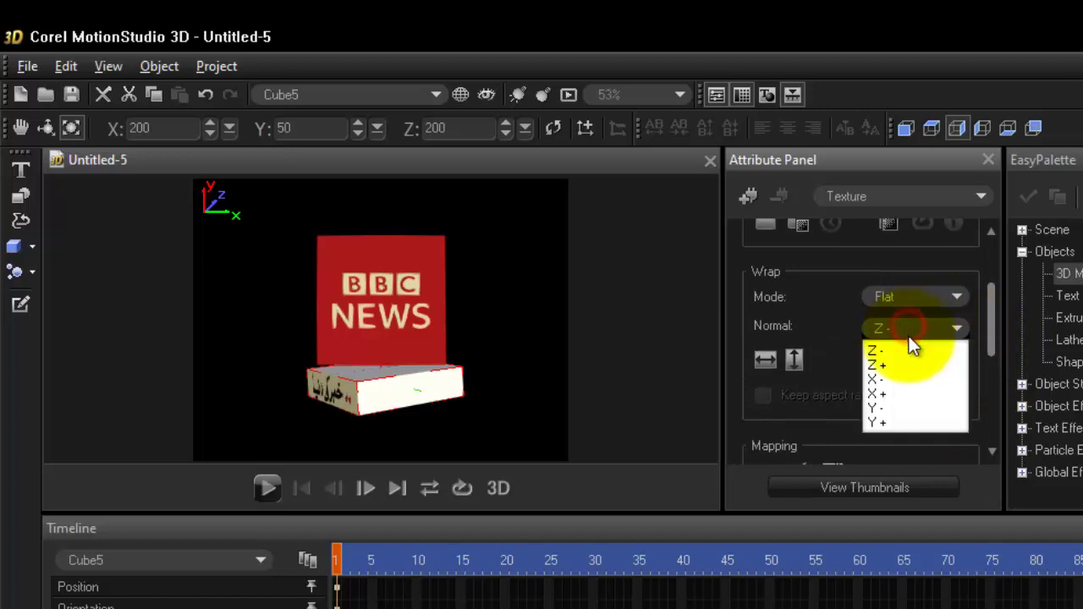
left_click(884, 394)
left_click_drag(382, 396, 361, 389)
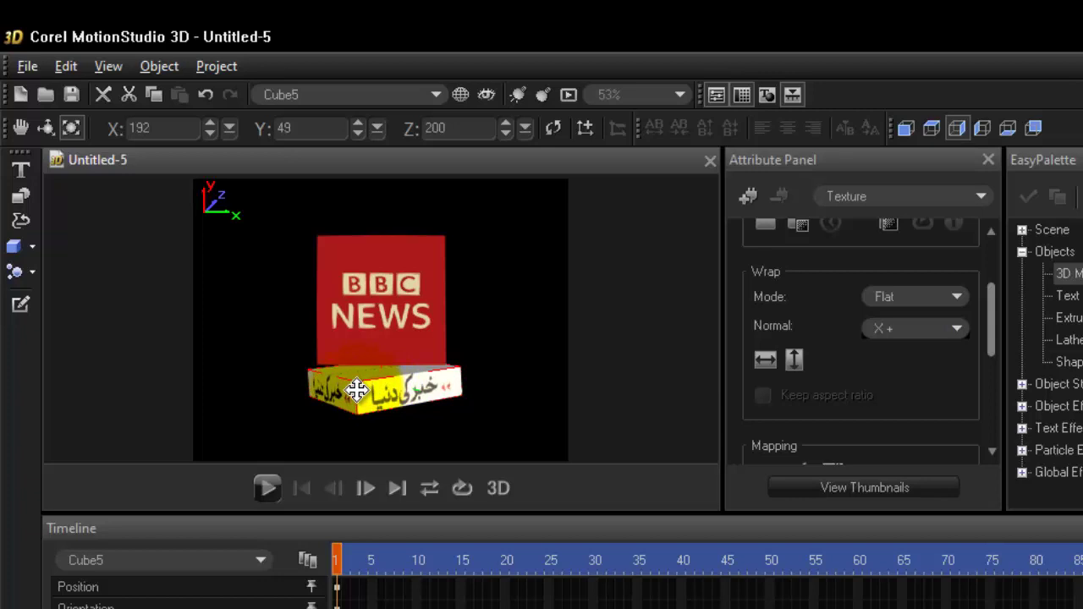
key("ctrl+z")
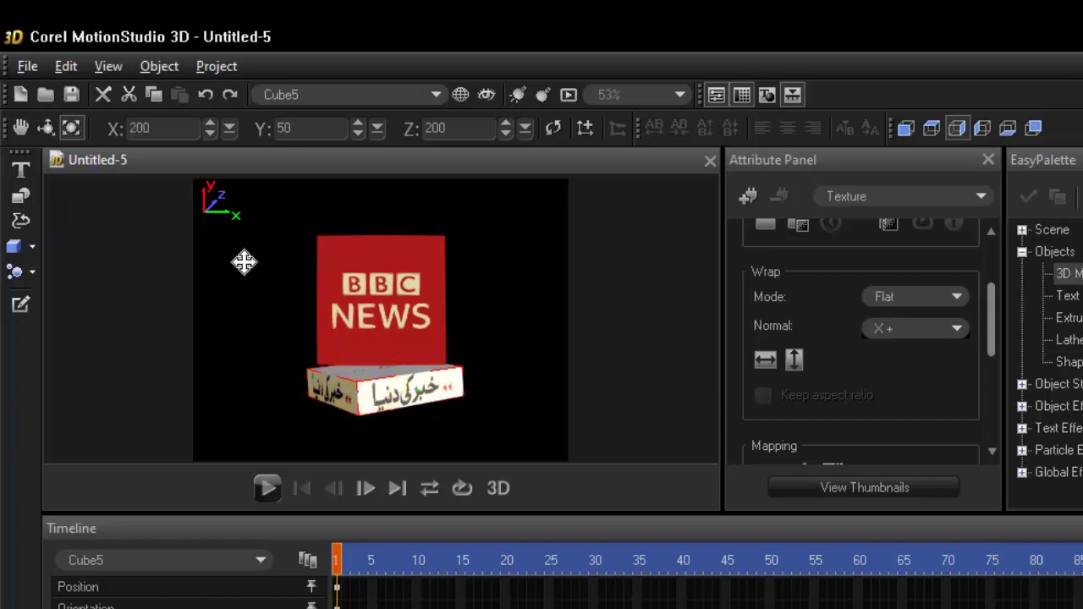
Rotate the flat bar to about Y -150 and set its back face's texture normal to Z+.
left_click(44, 127)
left_click_drag(389, 383, 353, 393)
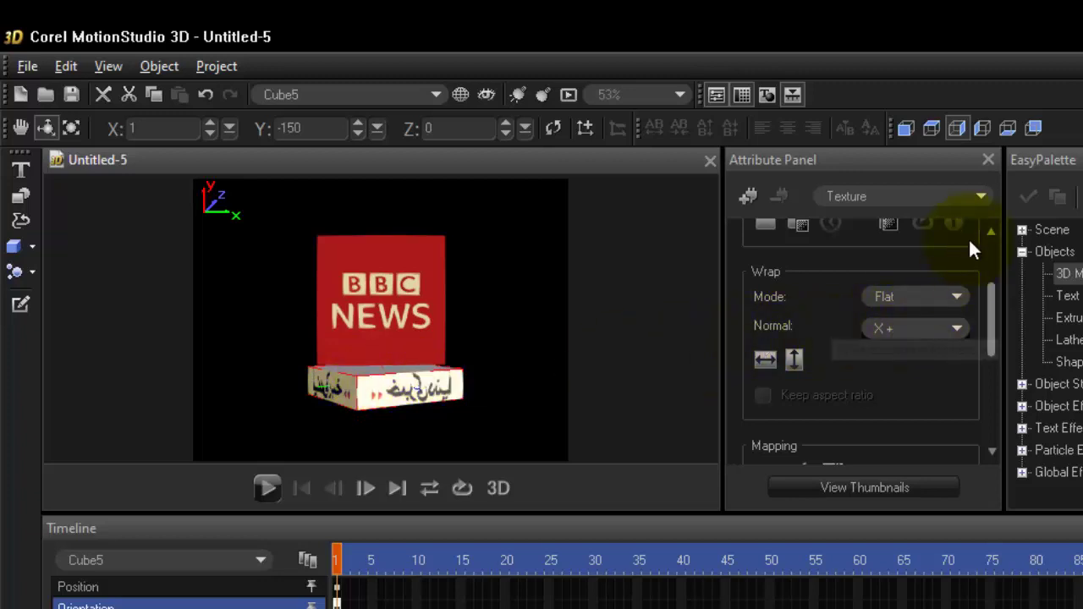
left_click(1035, 128)
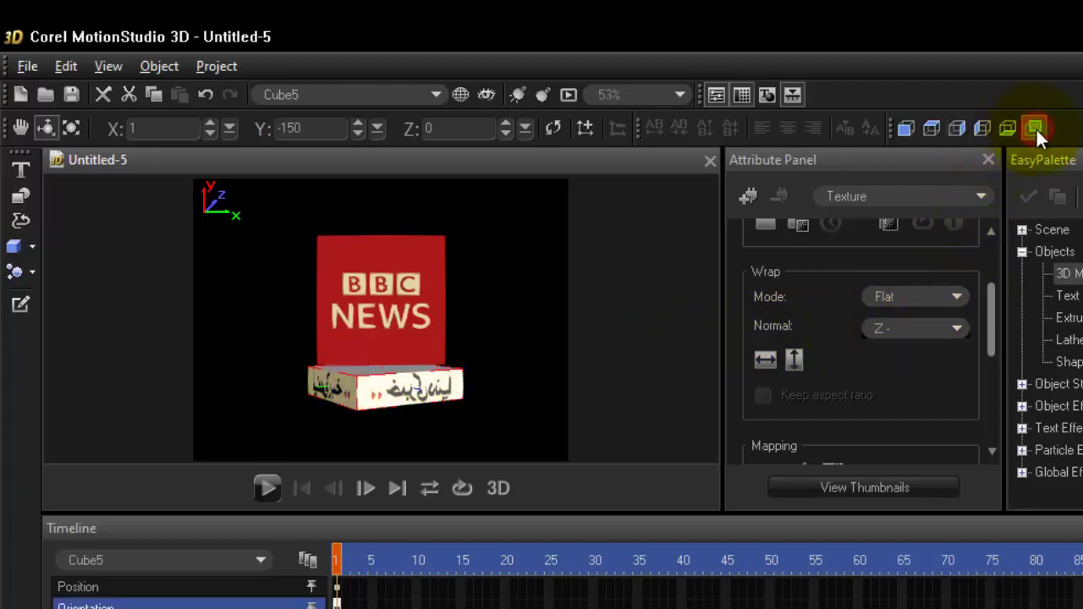
left_click(921, 326)
left_click(894, 364)
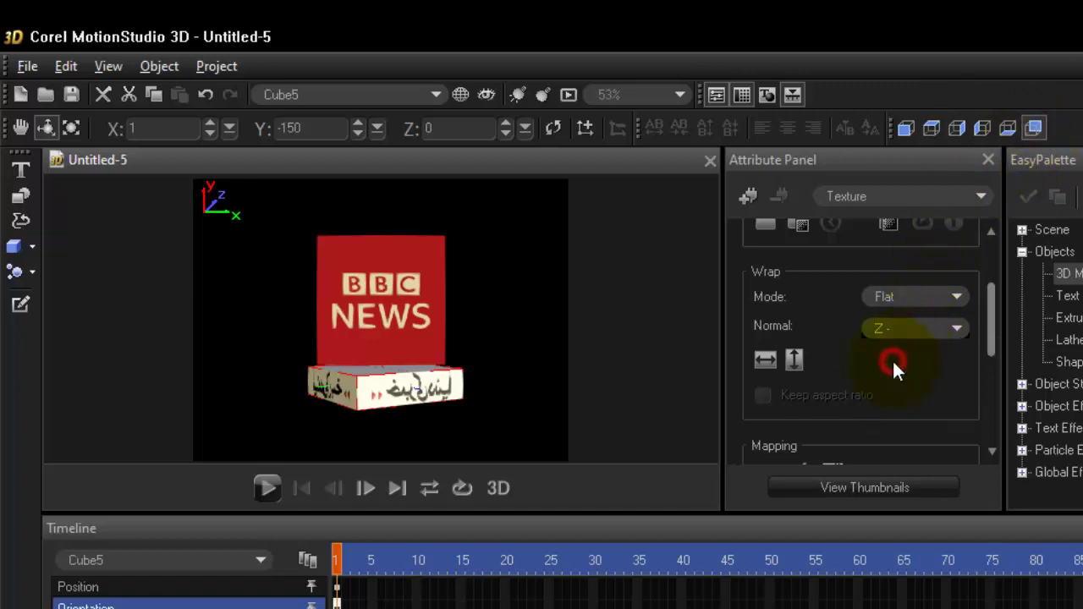
Rotate the flat bar to about Y 56 and set its left face's texture normal to X-.
left_click_drag(365, 394, 406, 385)
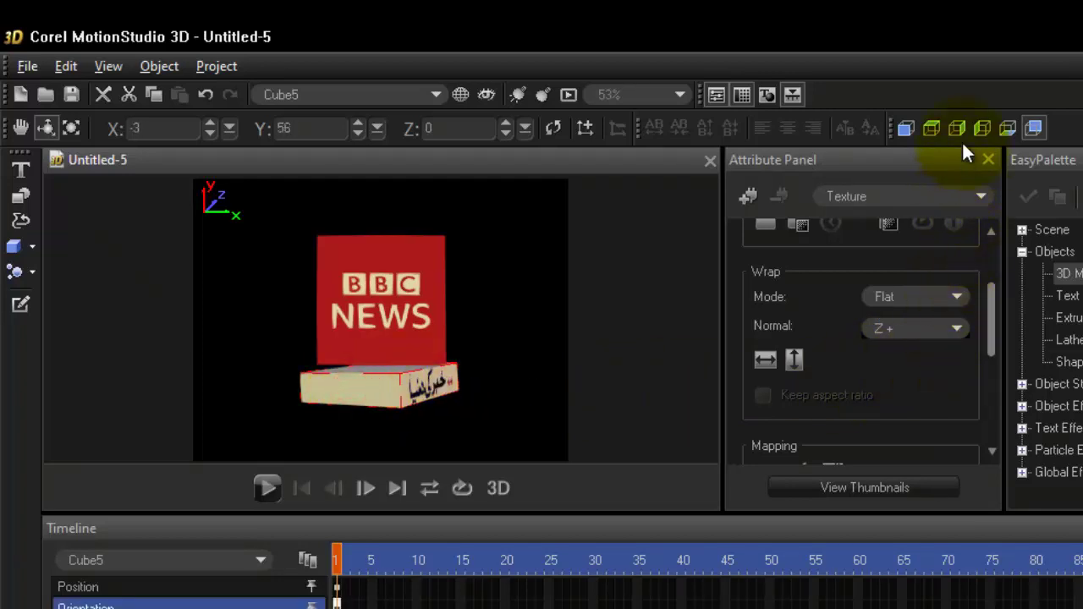
left_click(913, 333)
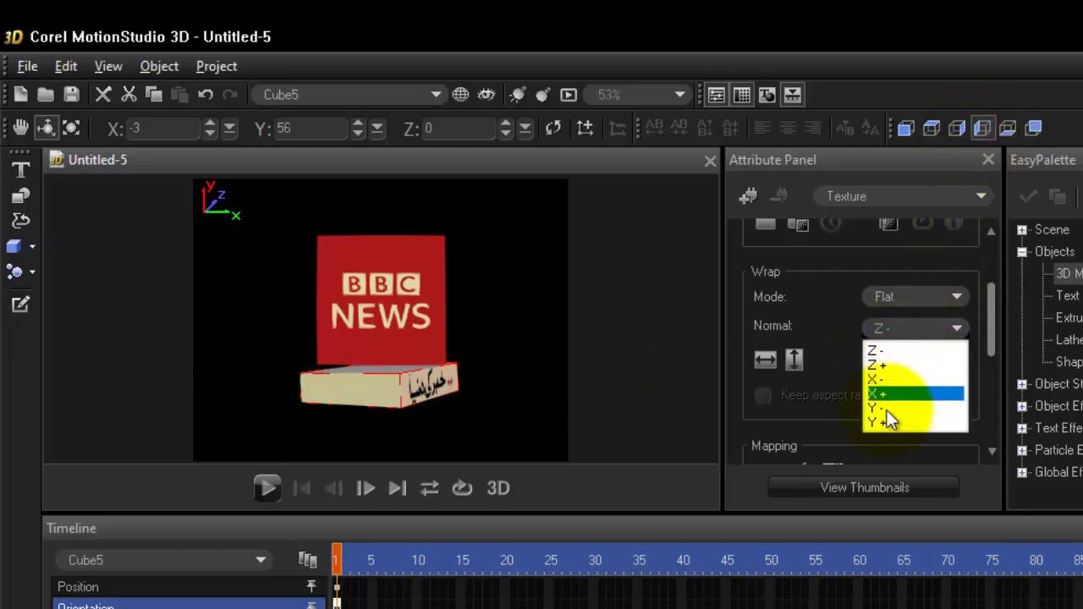
left_click(884, 379)
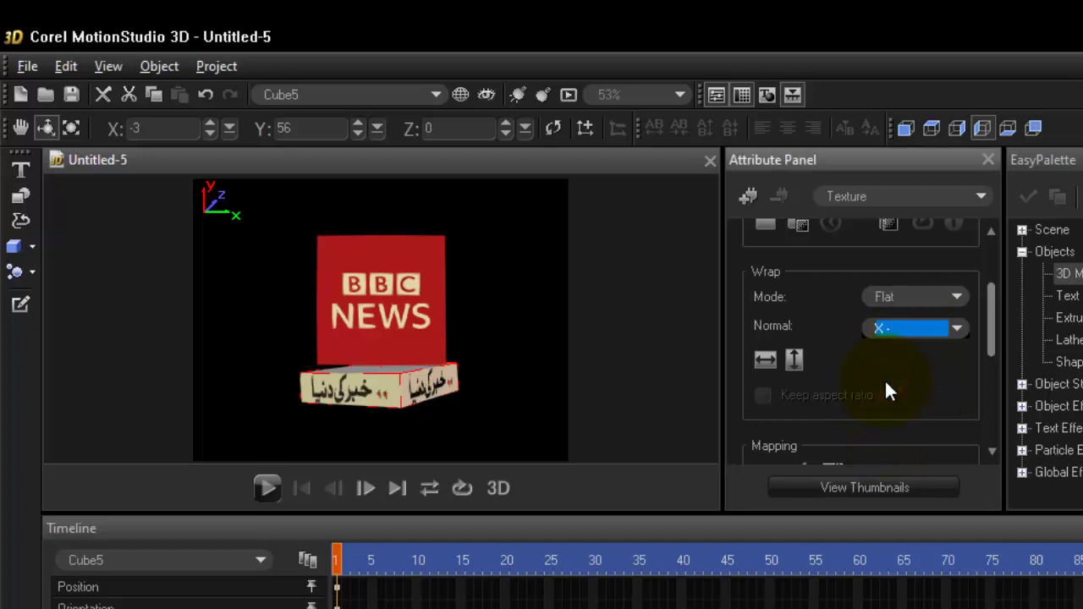
Turn the flat bar back to face the front, with its orientation set to X 0, Y 0, Z 0.
left_click_drag(435, 387, 380, 387)
left_click(149, 126)
type("0")
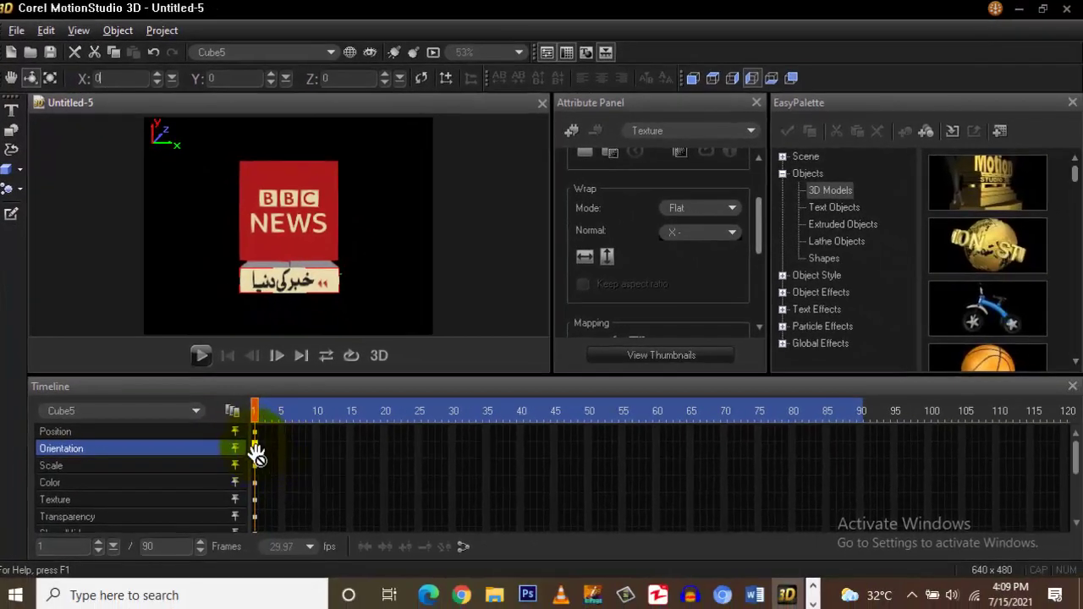
Extend the animation's total length to 100 frames, with the timeline at frame 1.
left_click(255, 447)
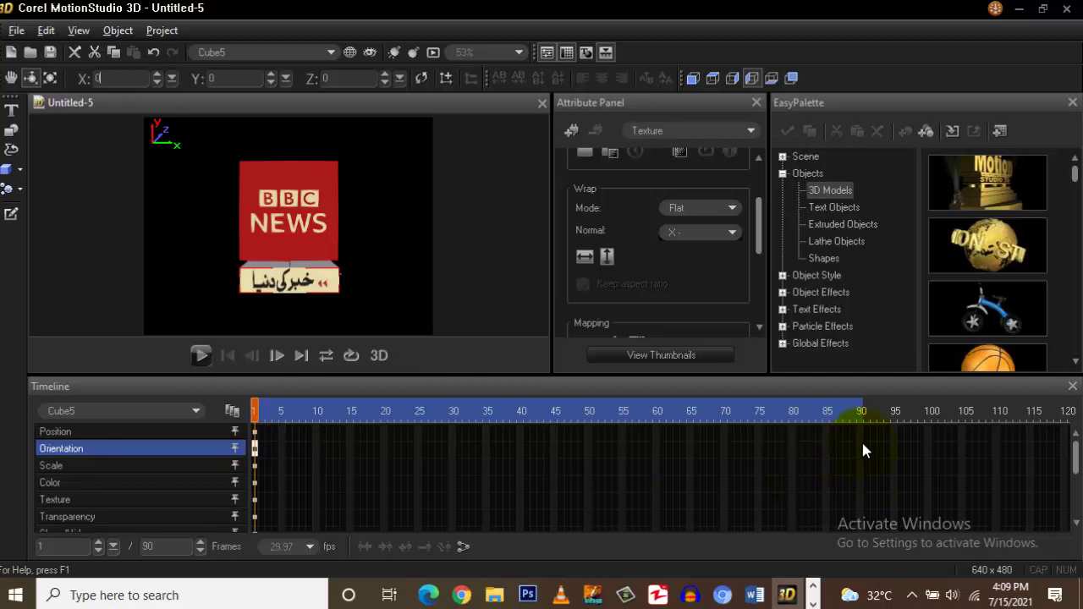
left_click(254, 416)
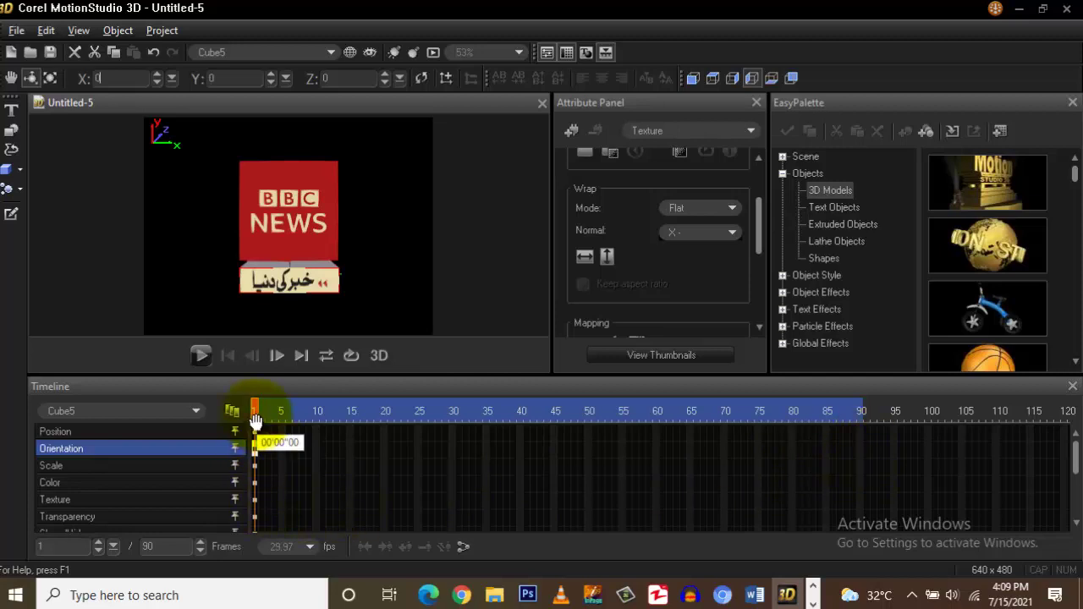
left_click(151, 546)
left_click(202, 541)
left_click(201, 542)
left_click(201, 541)
left_click(201, 541)
left_click(201, 542)
left_click(201, 541)
left_click(201, 542)
left_click(202, 541)
left_click(201, 541)
left_click(201, 541)
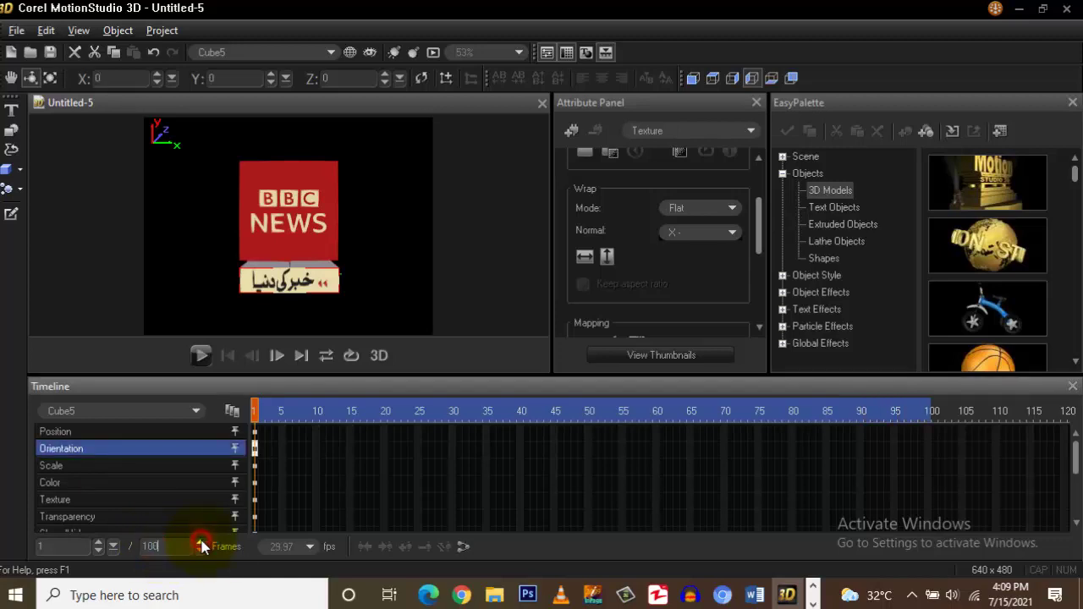
At frame 100 of the orientation track, rotate the large logo cube to X 2, Y 360, Z 0.
left_click(931, 421)
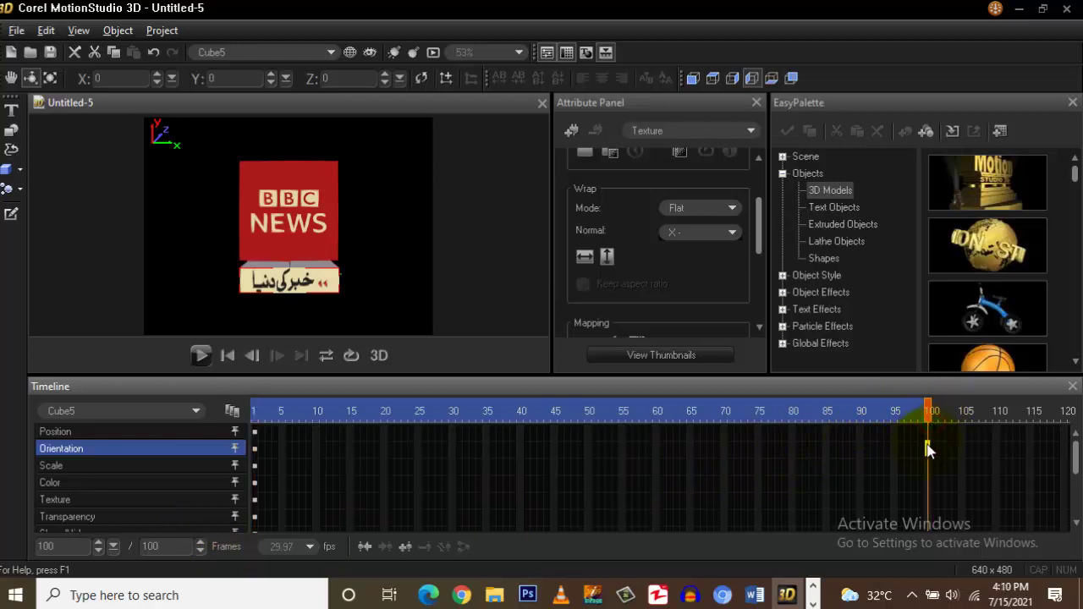
left_click(256, 451)
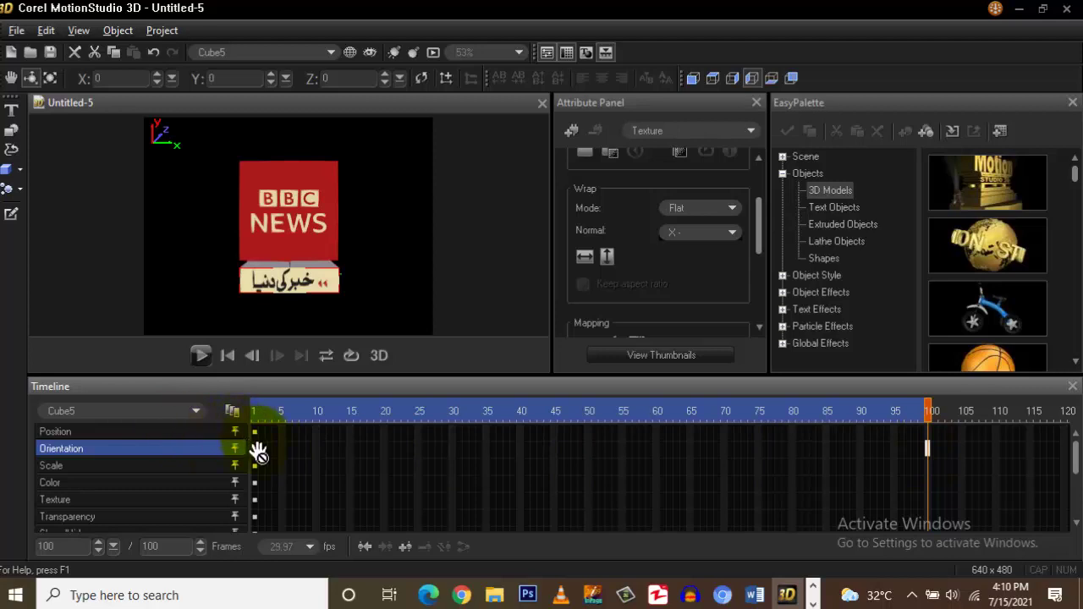
left_click(928, 449)
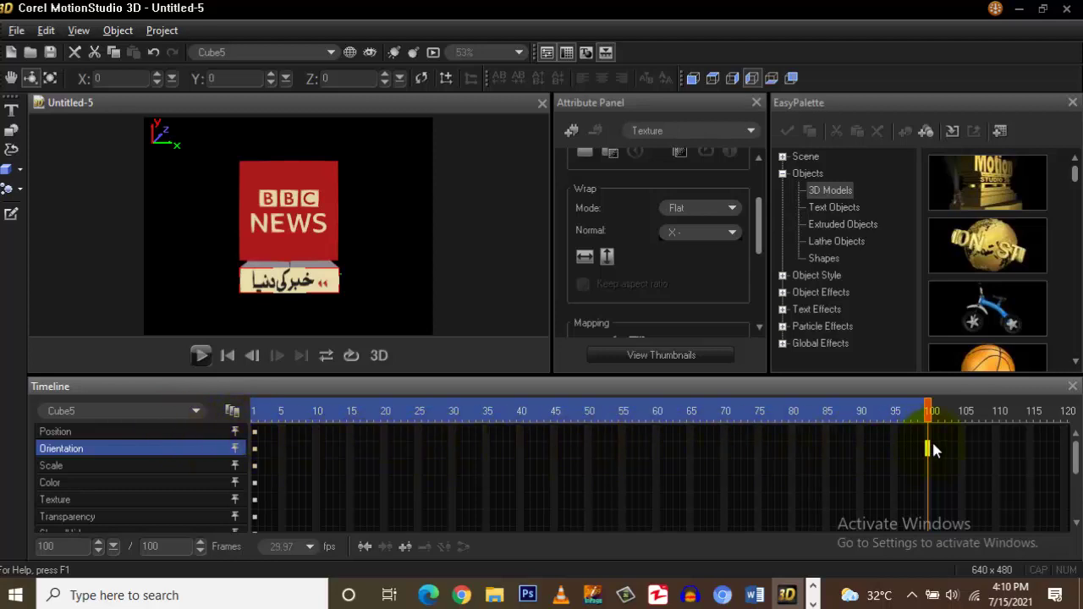
left_click(280, 212)
left_click(282, 218)
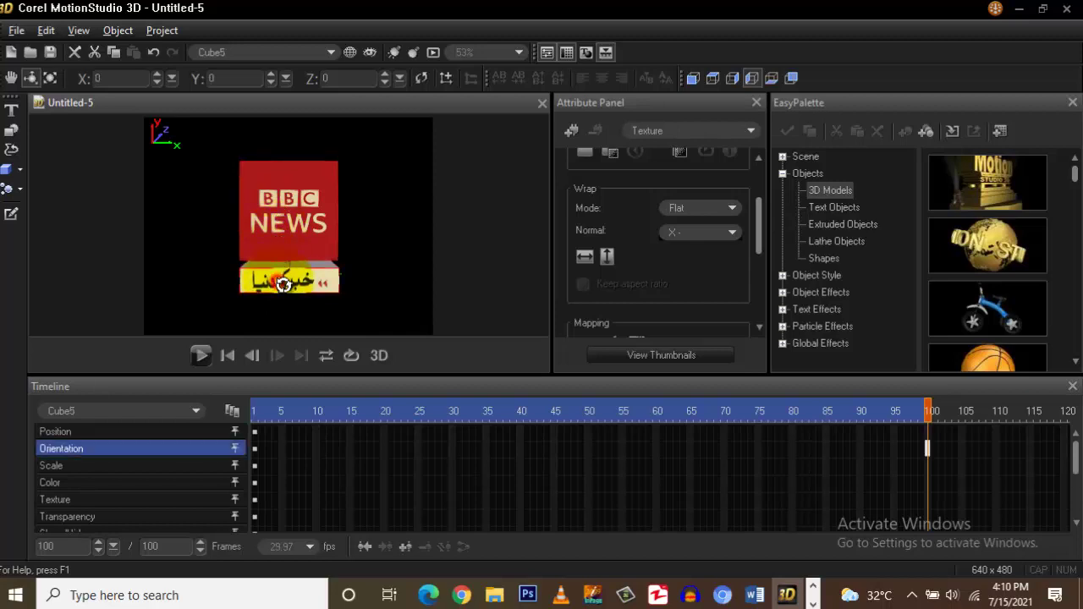
left_click(286, 215)
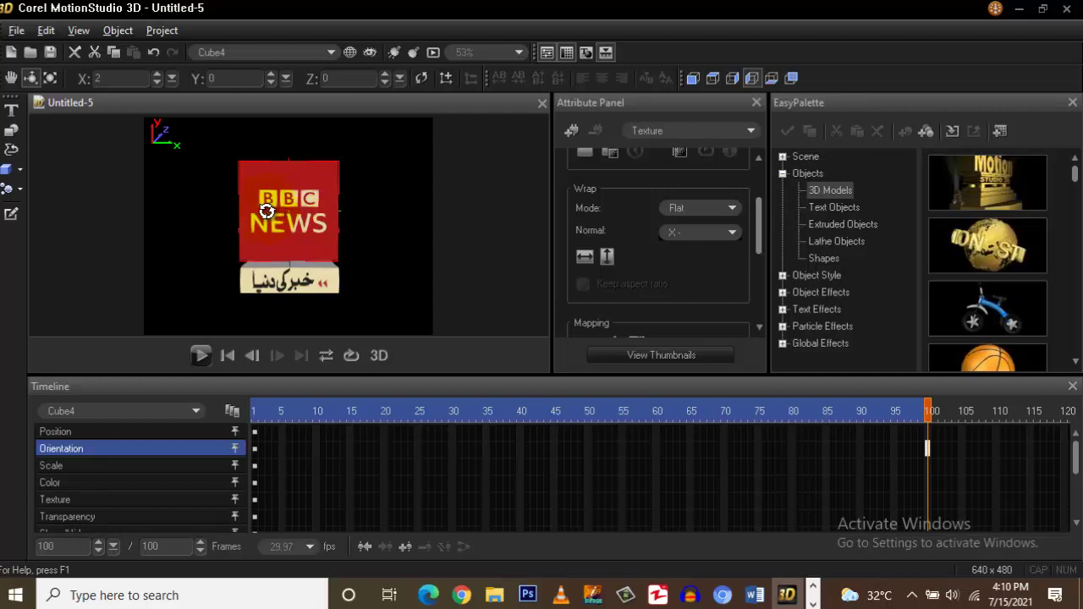
left_click_drag(265, 211, 454, 219)
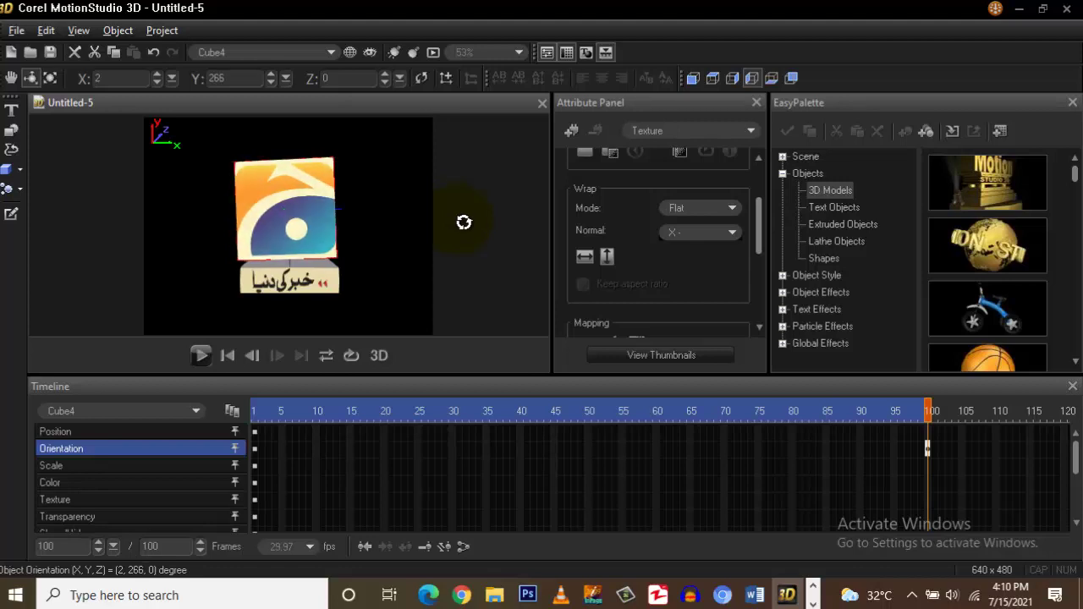
left_click_drag(465, 222, 532, 215)
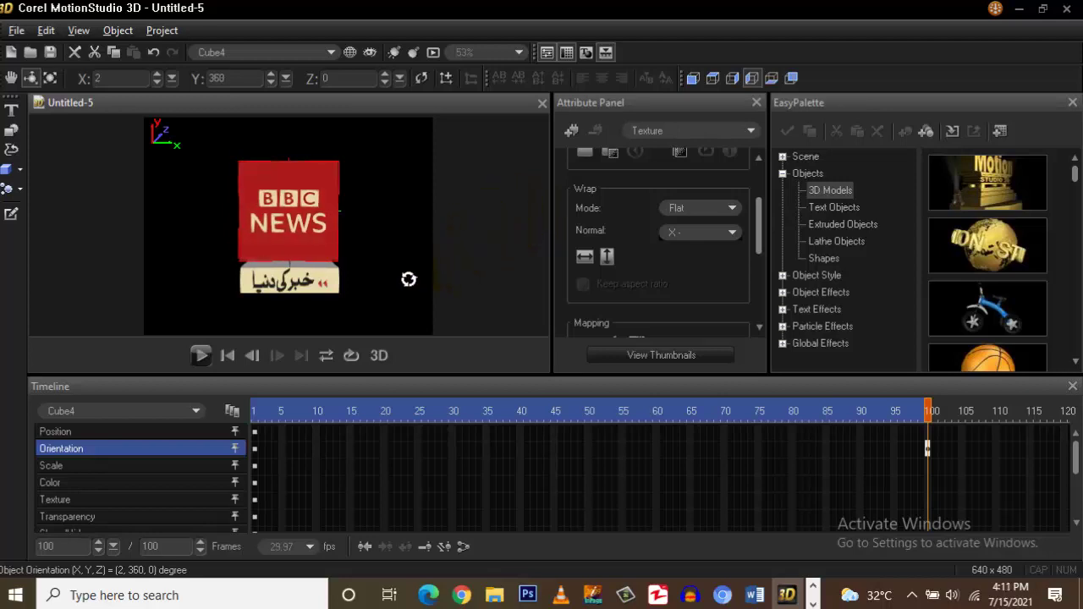
Rotate the flat tagline bar to Y -89 at frame 100 and play the animation to preview it.
left_click(294, 284)
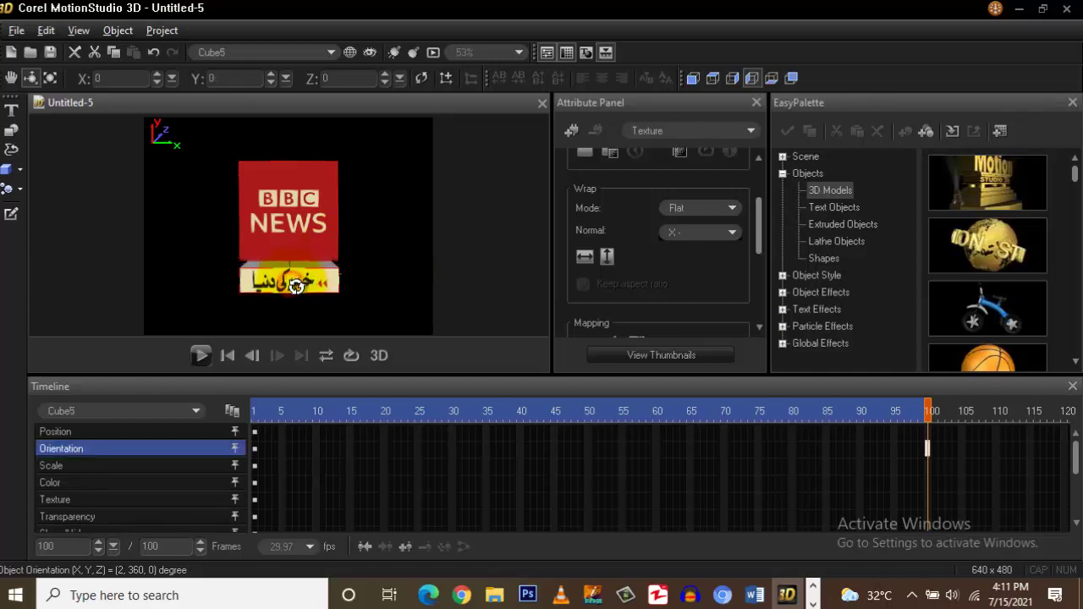
left_click_drag(292, 284, 324, 283)
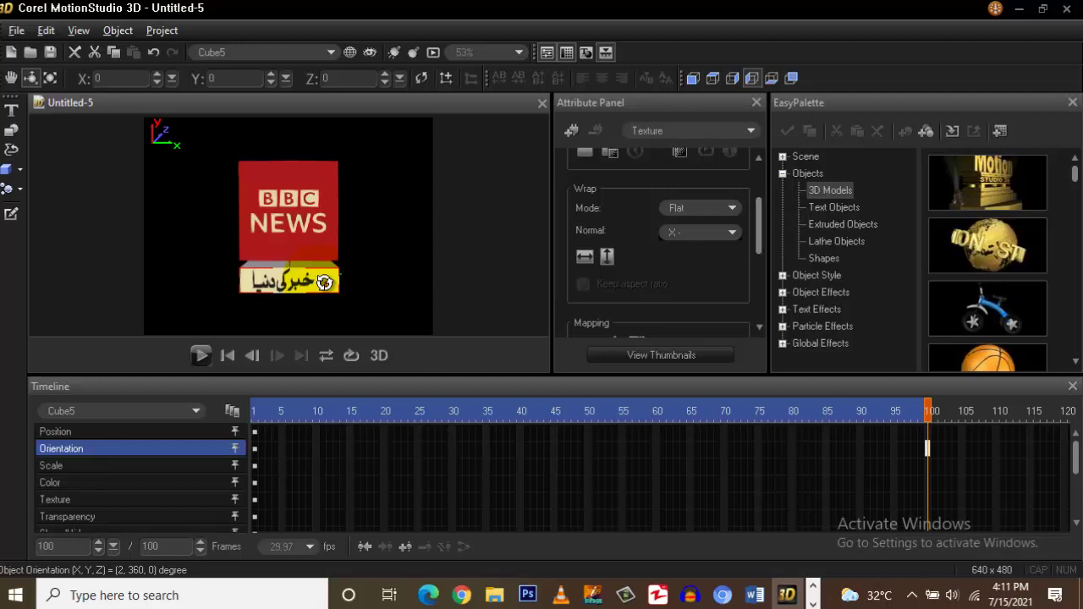
left_click_drag(324, 282, 255, 286)
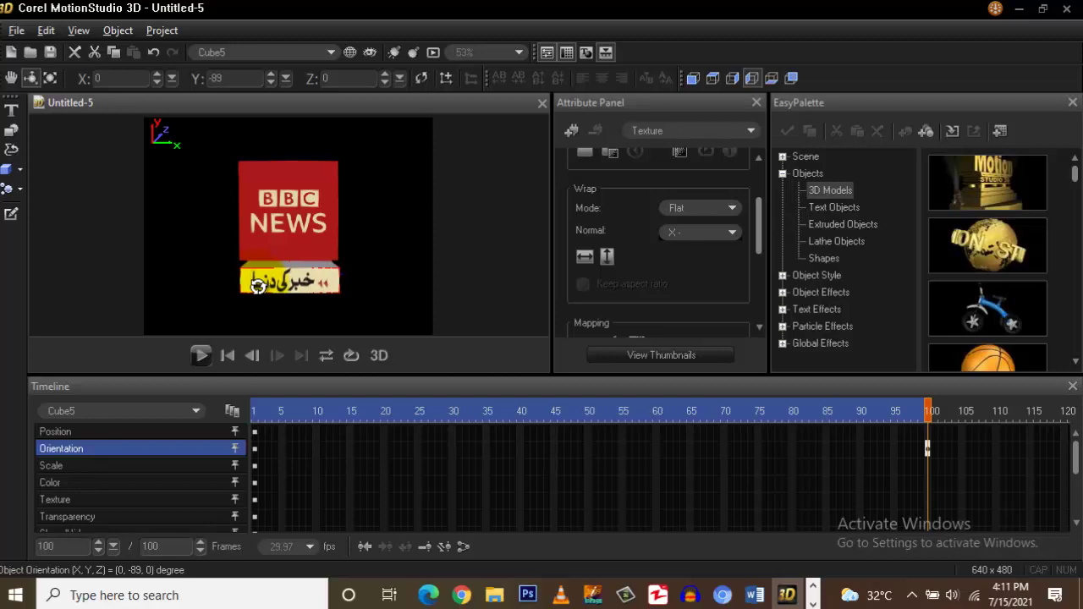
left_click(200, 355)
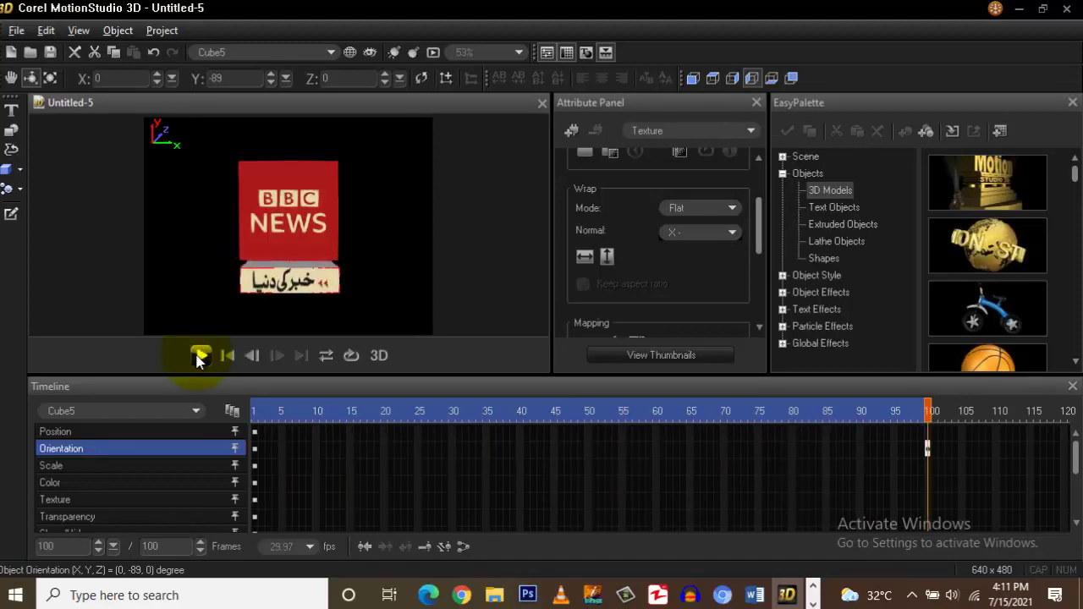
left_click(199, 355)
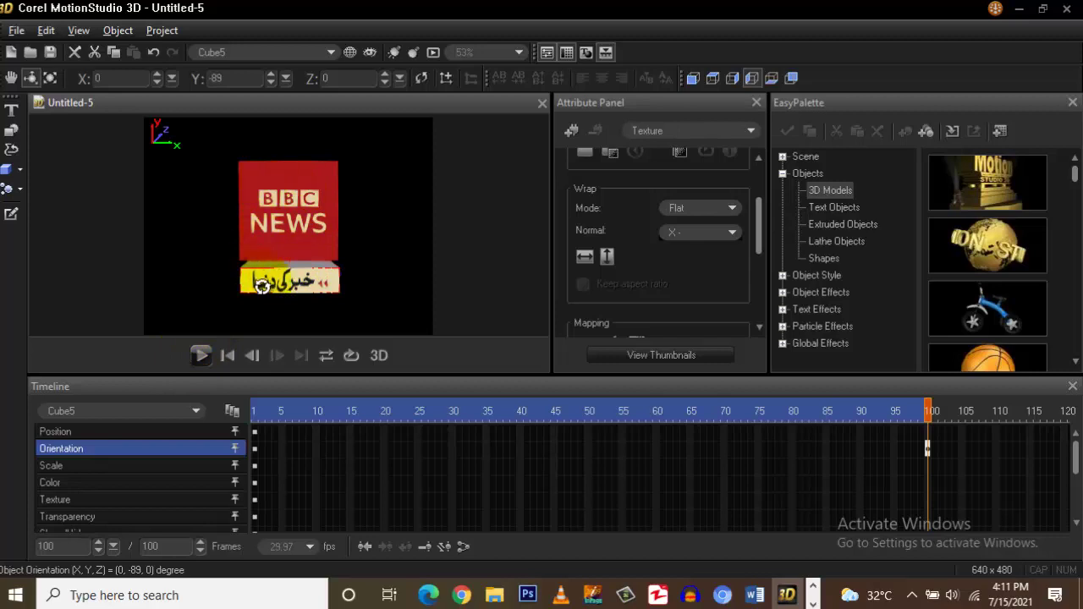
Export the animation as an AVI video overlay named "animation" in the logo folder.
left_click(16, 31)
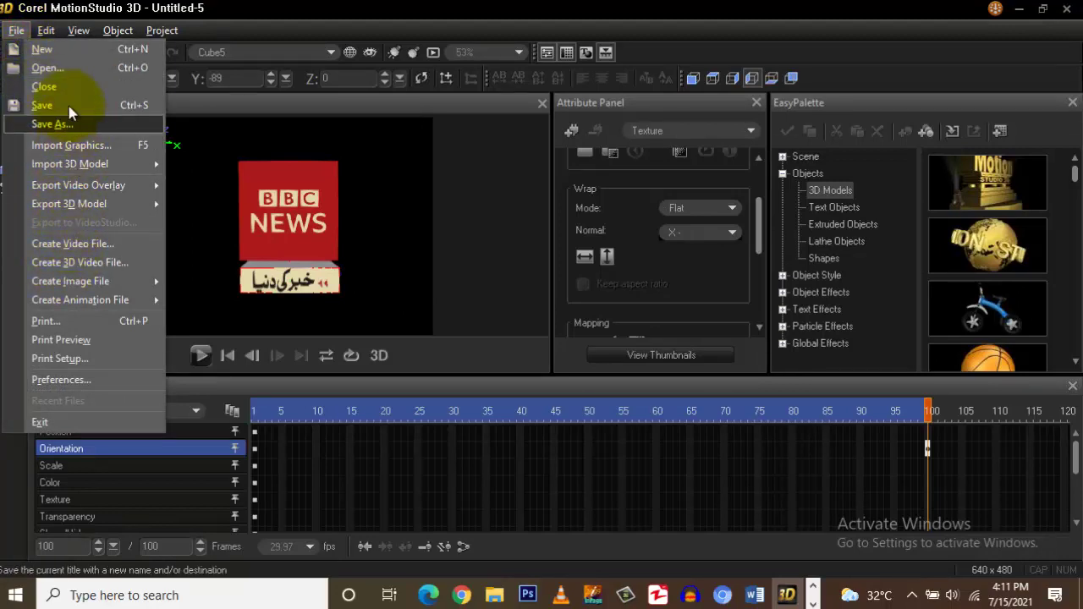
mouse_move(68, 184)
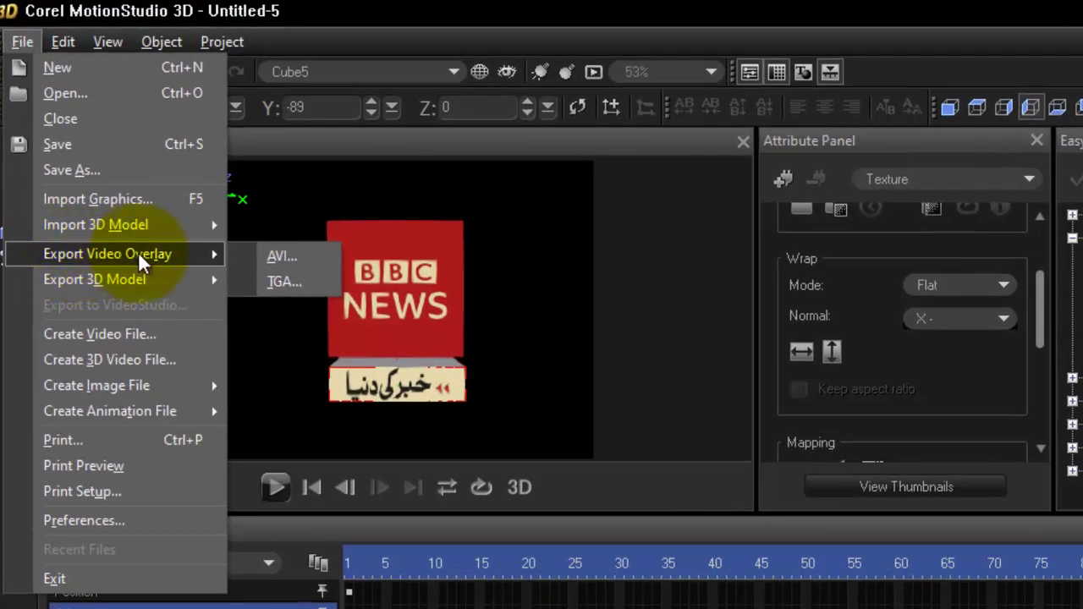
left_click(279, 256)
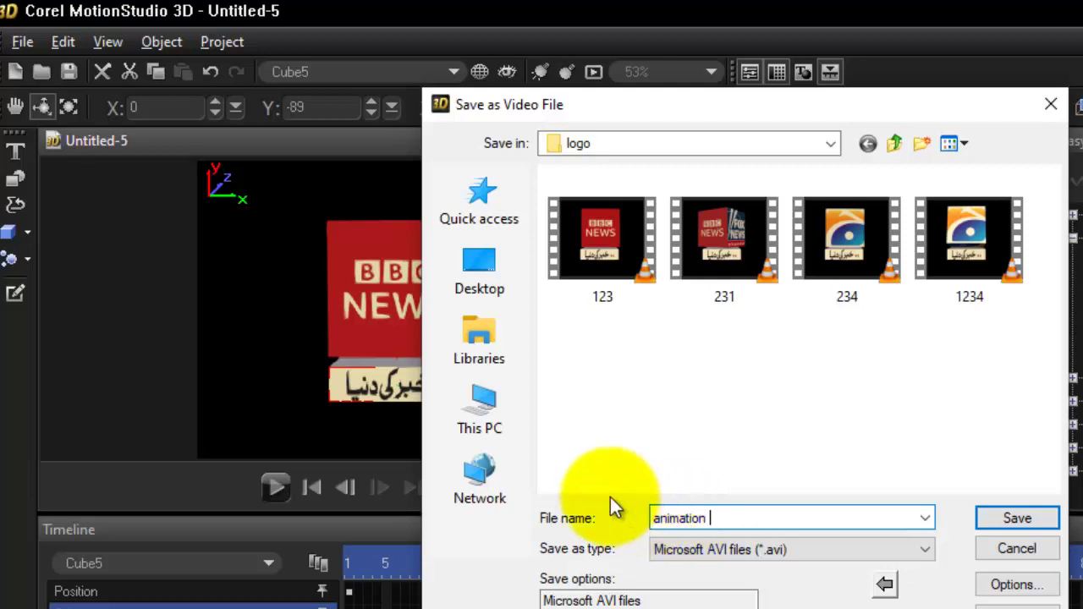
left_click(1015, 519)
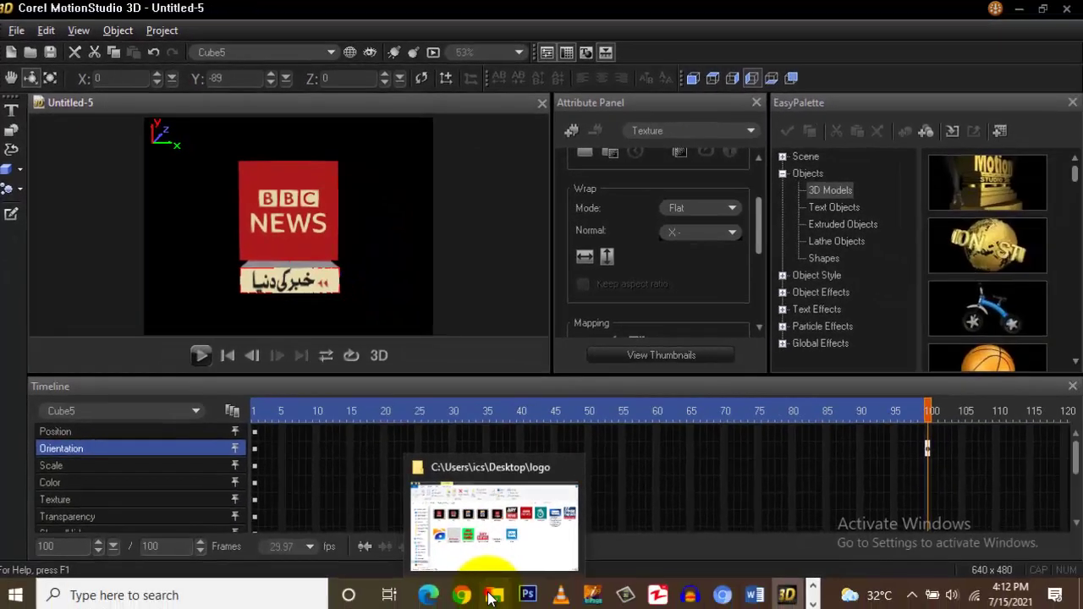
Switch to the logo folder in File Explorer and play the exported animation video in VLC media player.
left_click(491, 594)
left_click(569, 206)
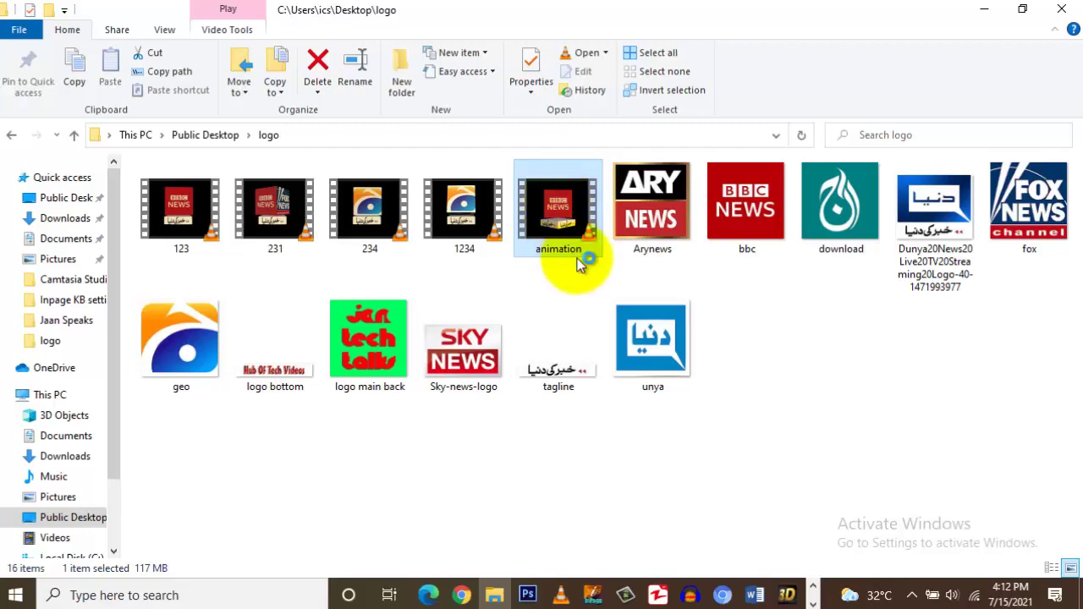
double_click(571, 218)
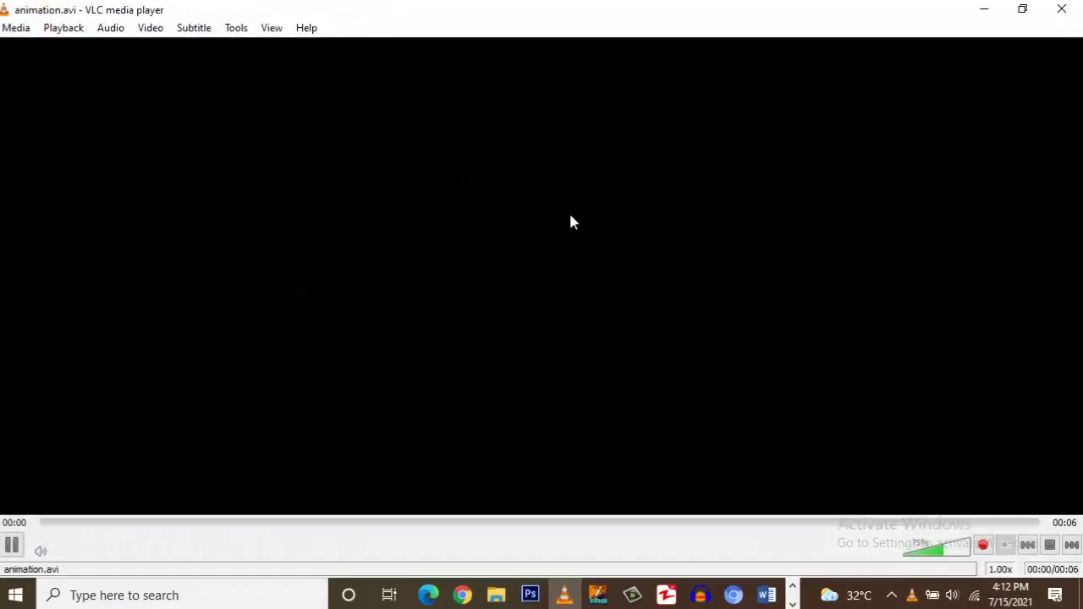
left_click(750, 279)
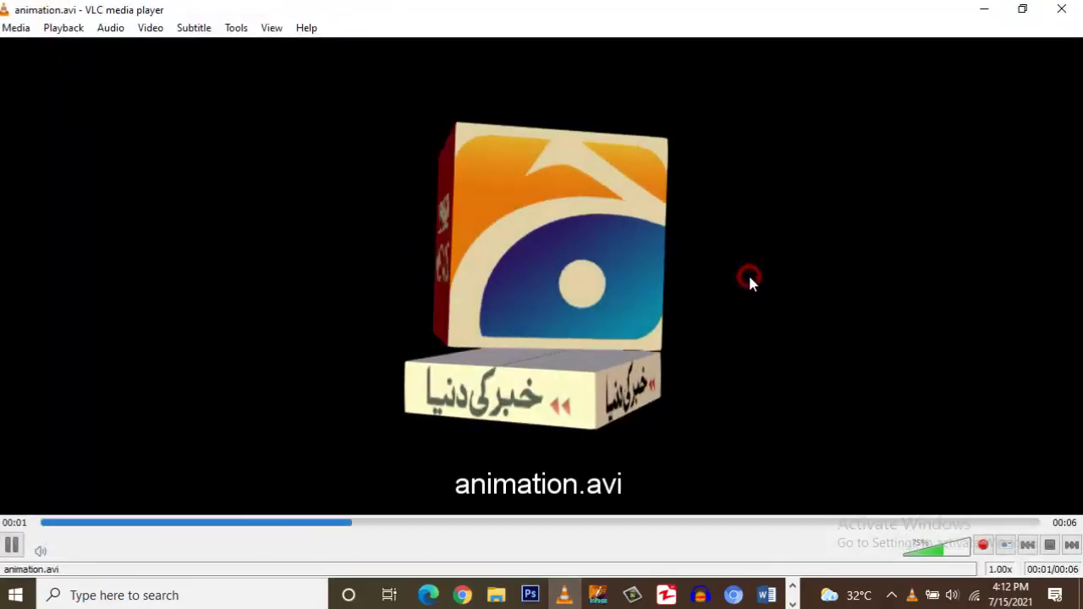